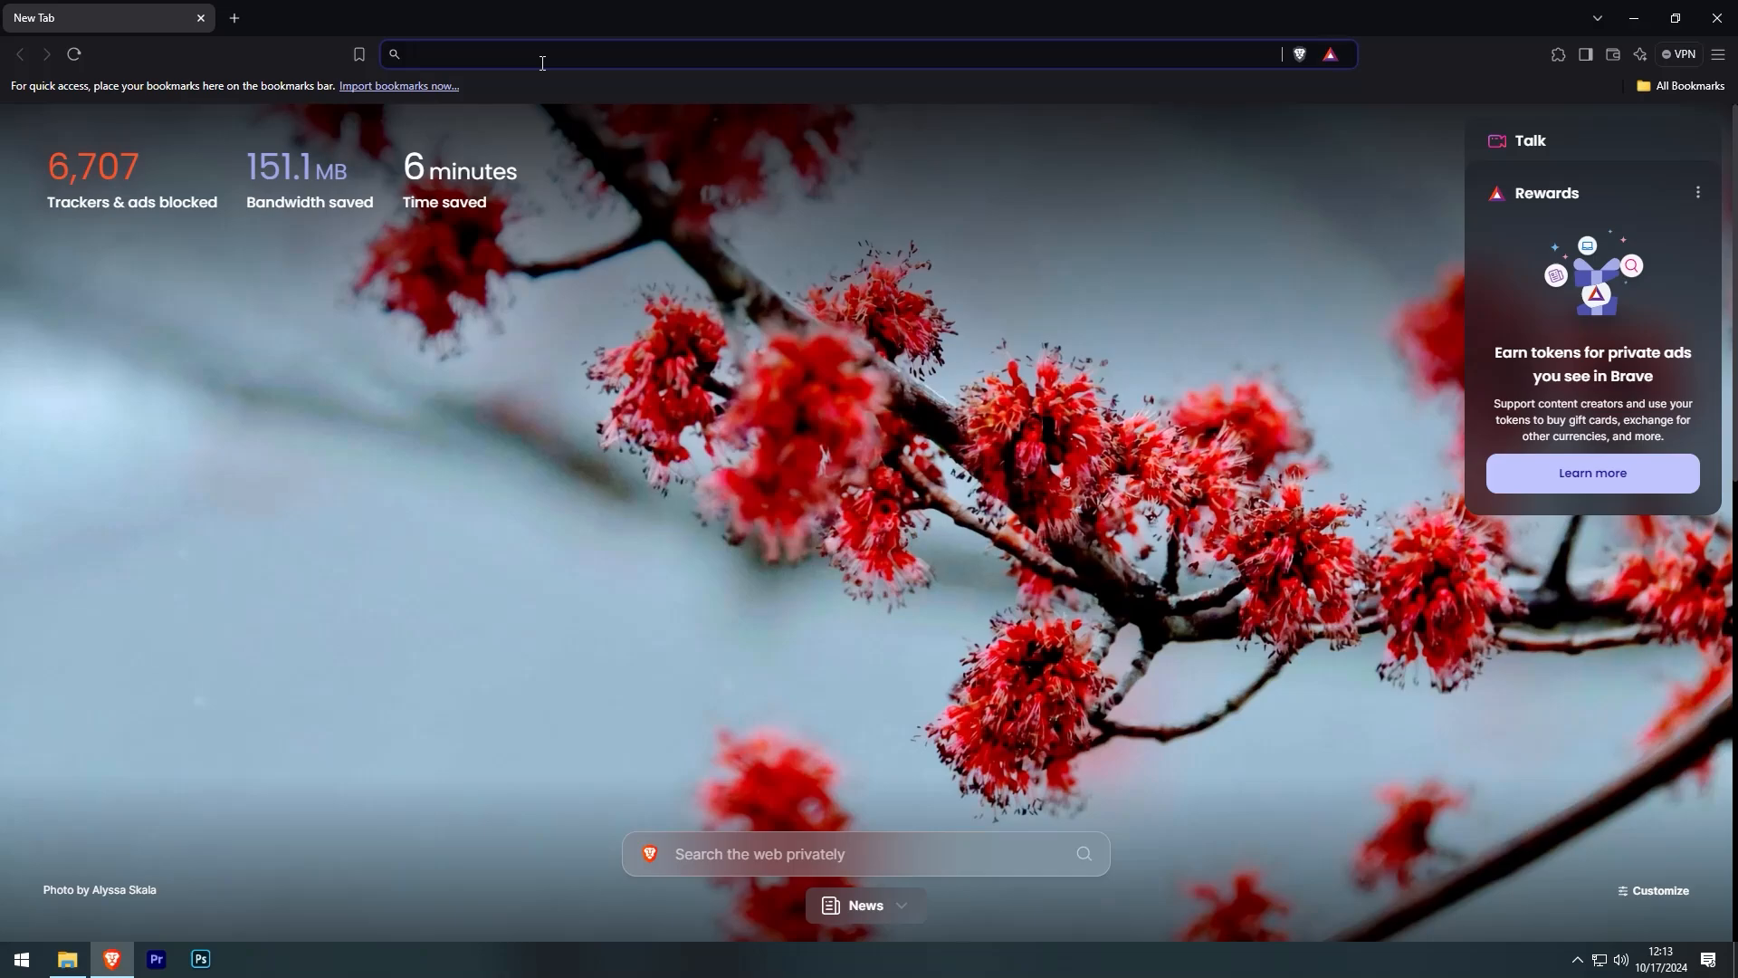
- Search the web for 'kali linux' and open the official kali.org site
type("kali li")
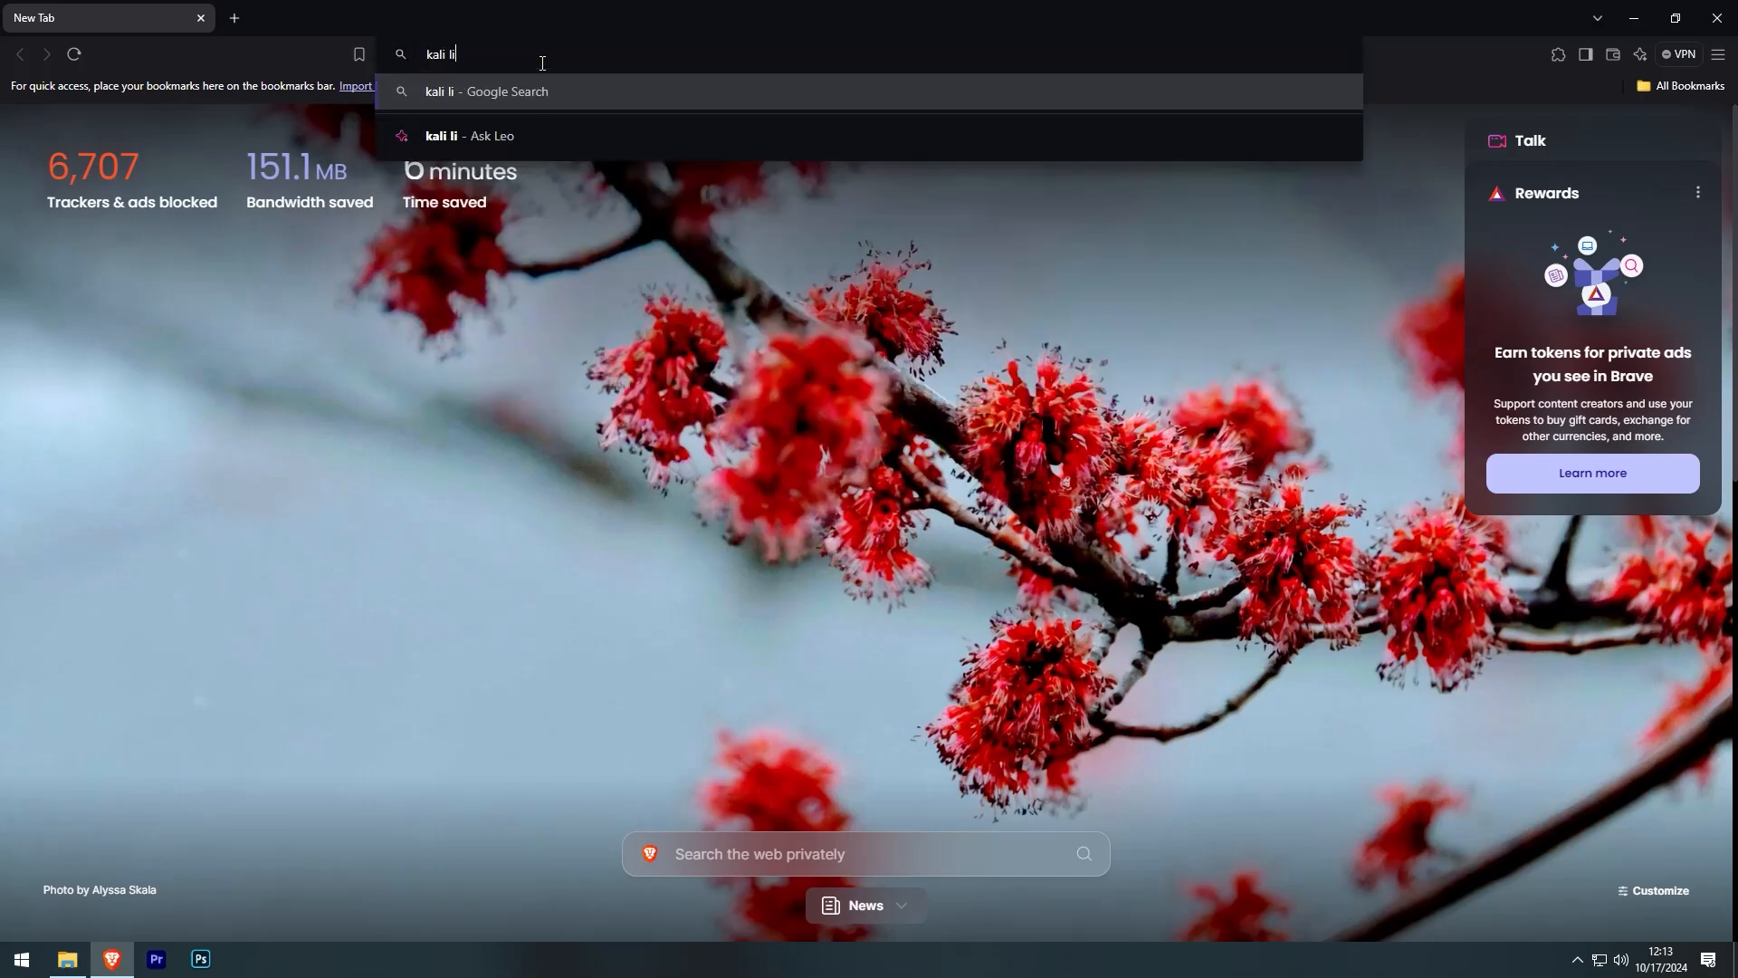
type("nux")
key("Return")
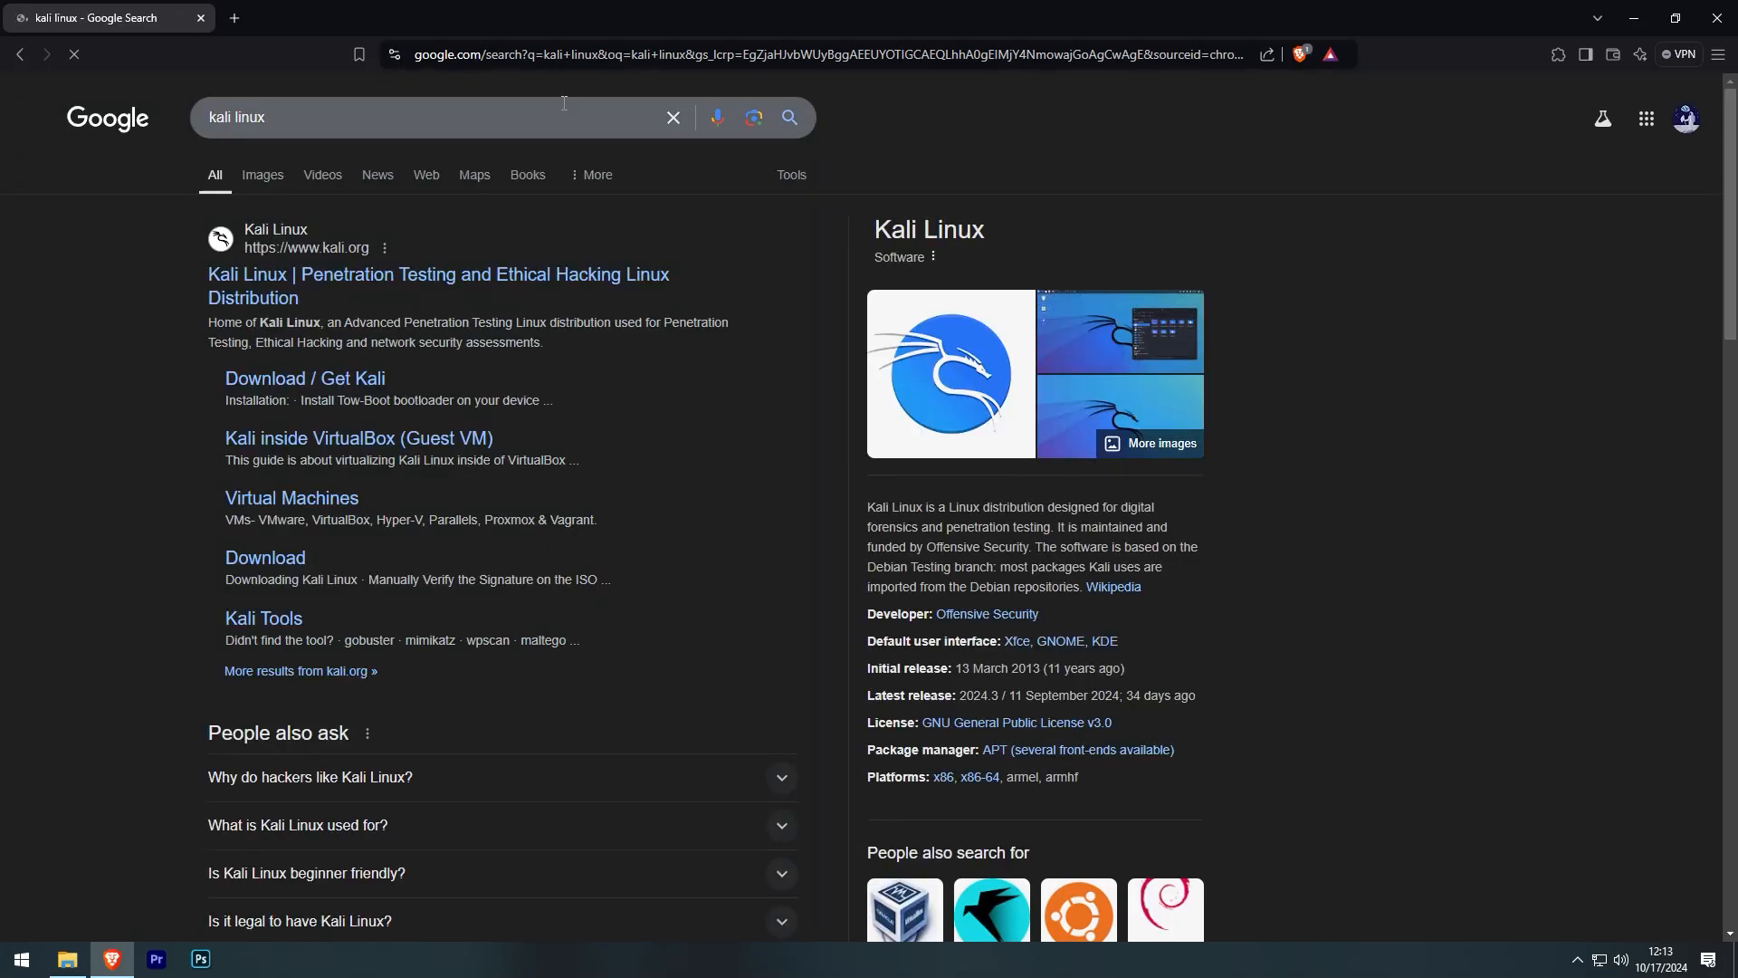
left_click(280, 240)
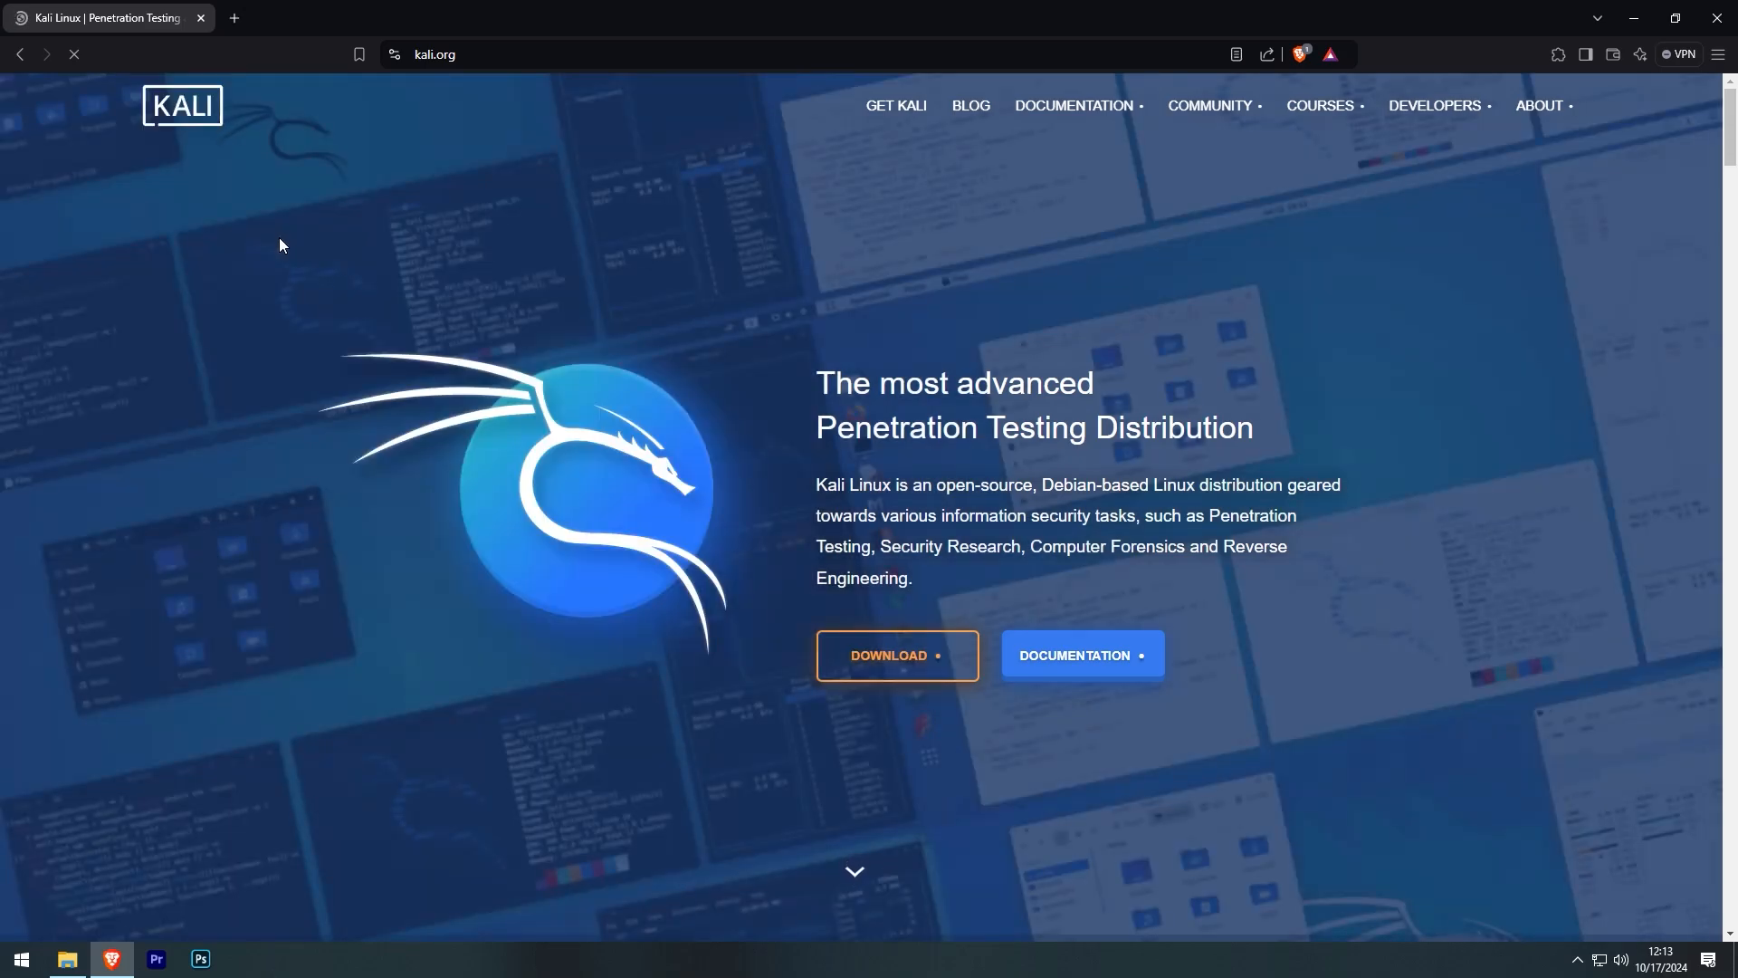
- Download the recommended 64-bit Kali Linux 2024.3 installer image, then dismiss the save dialog
left_click(916, 658)
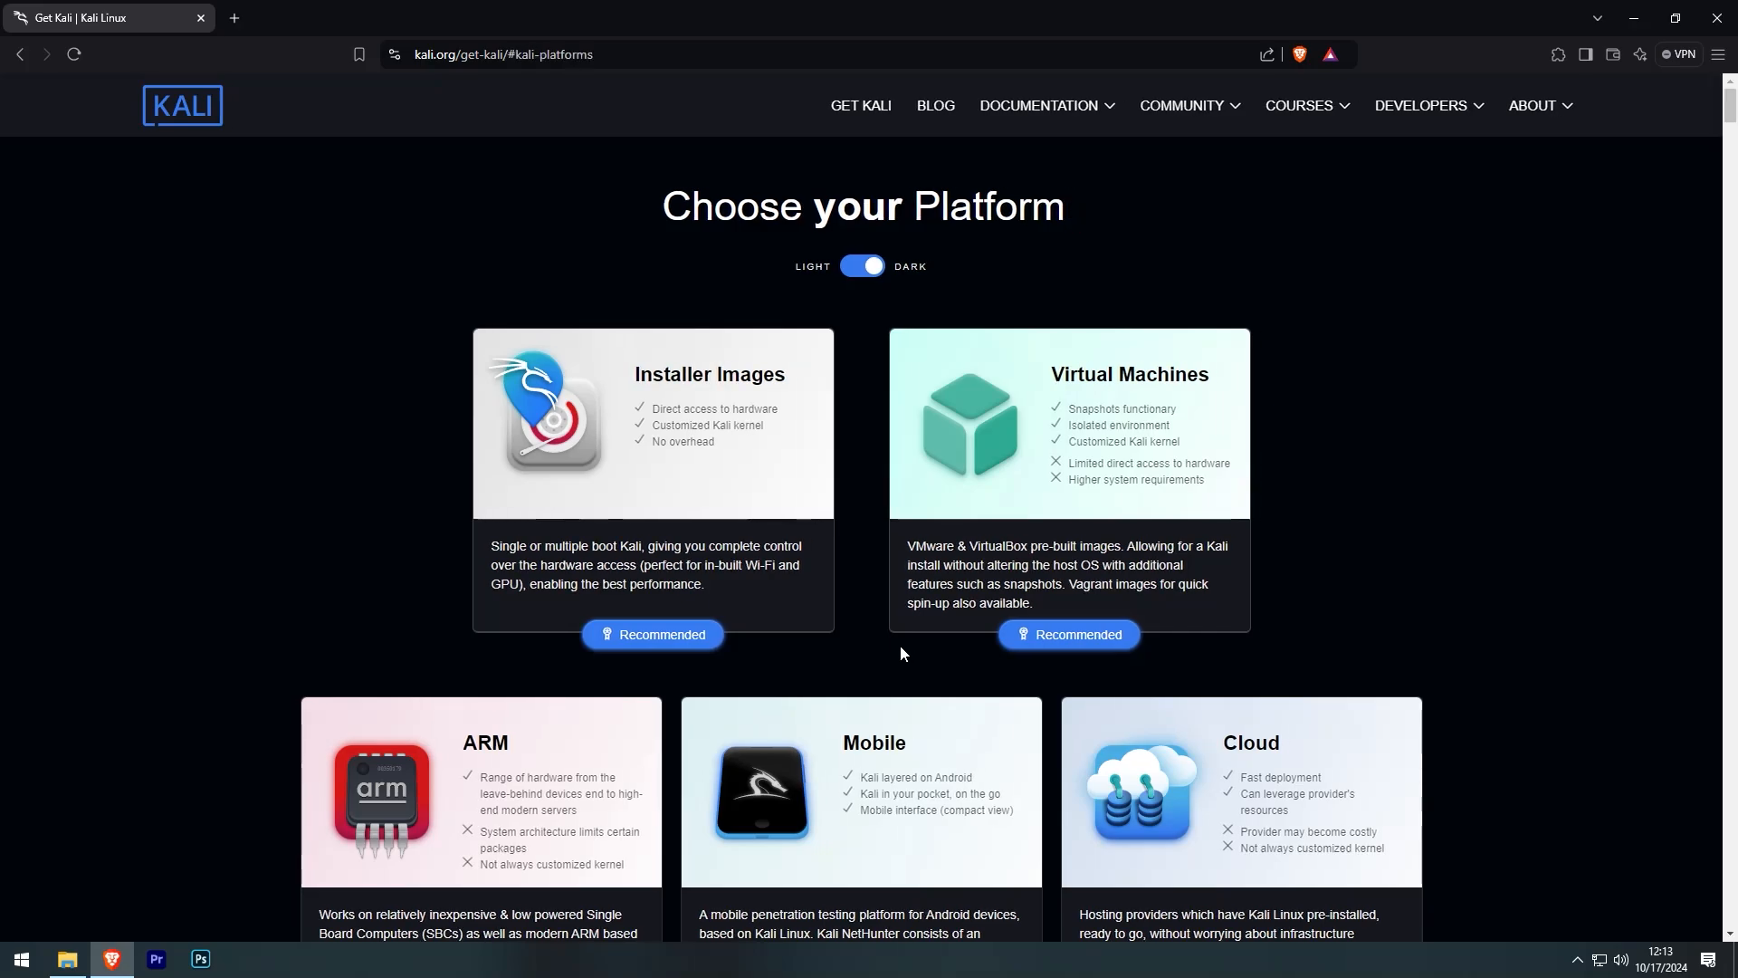
left_click(654, 633)
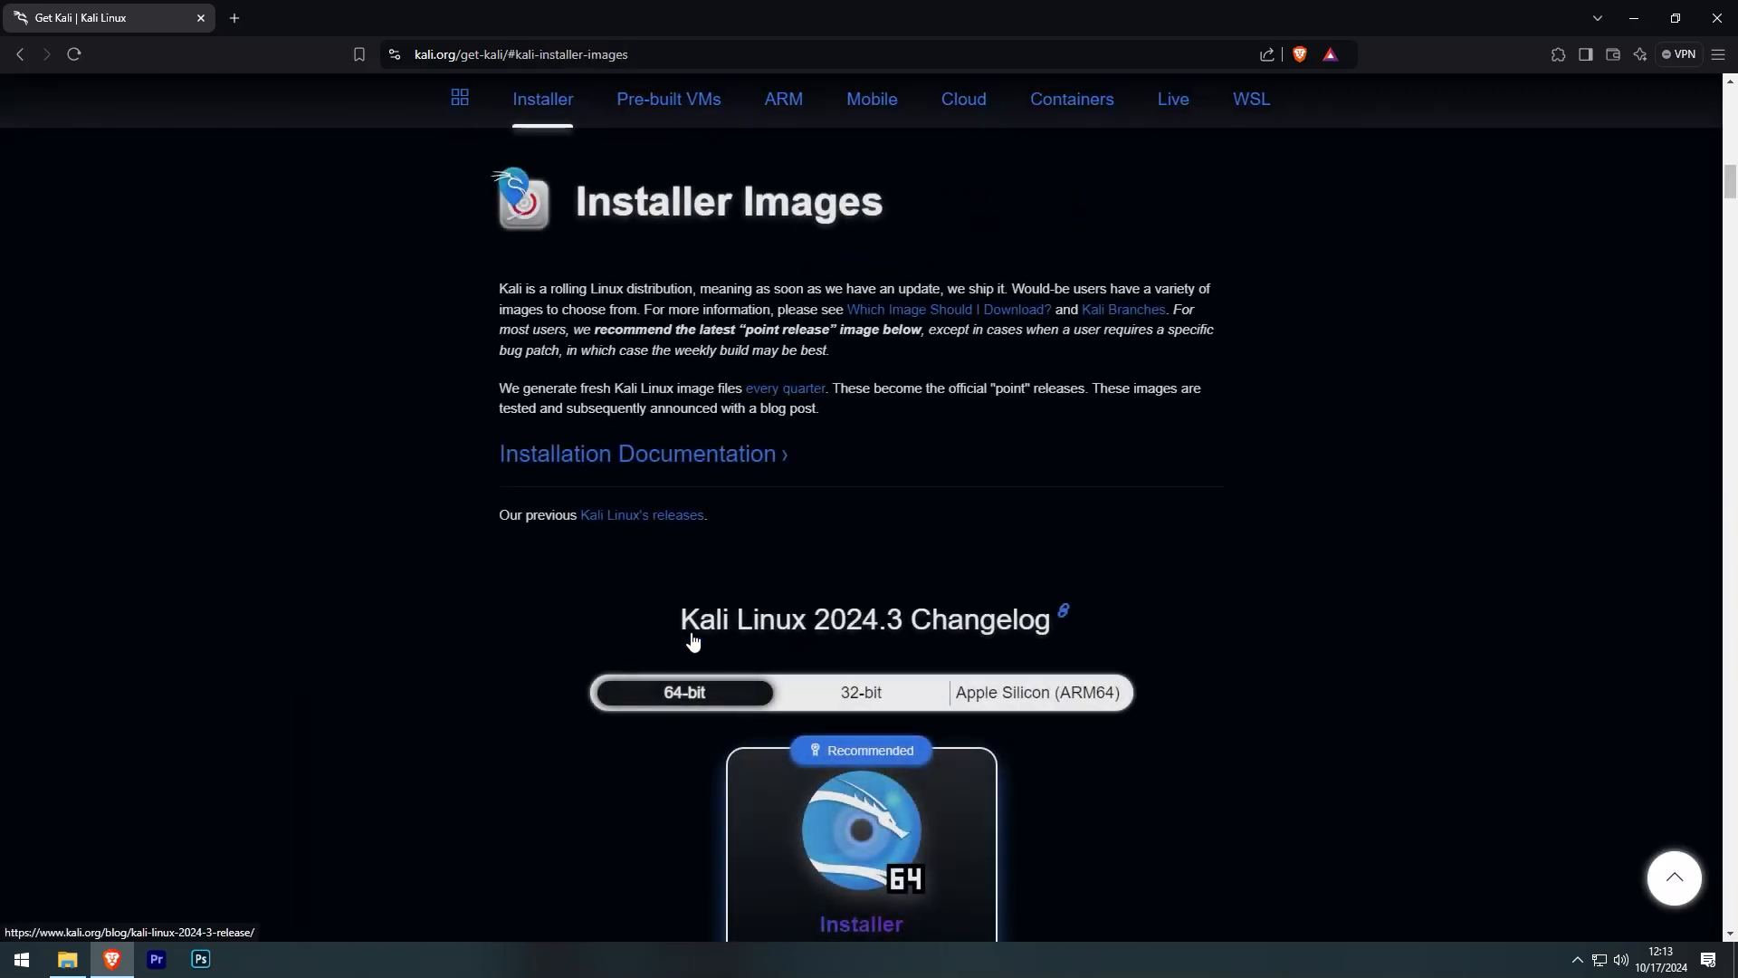
scroll(692, 640, "down", 4)
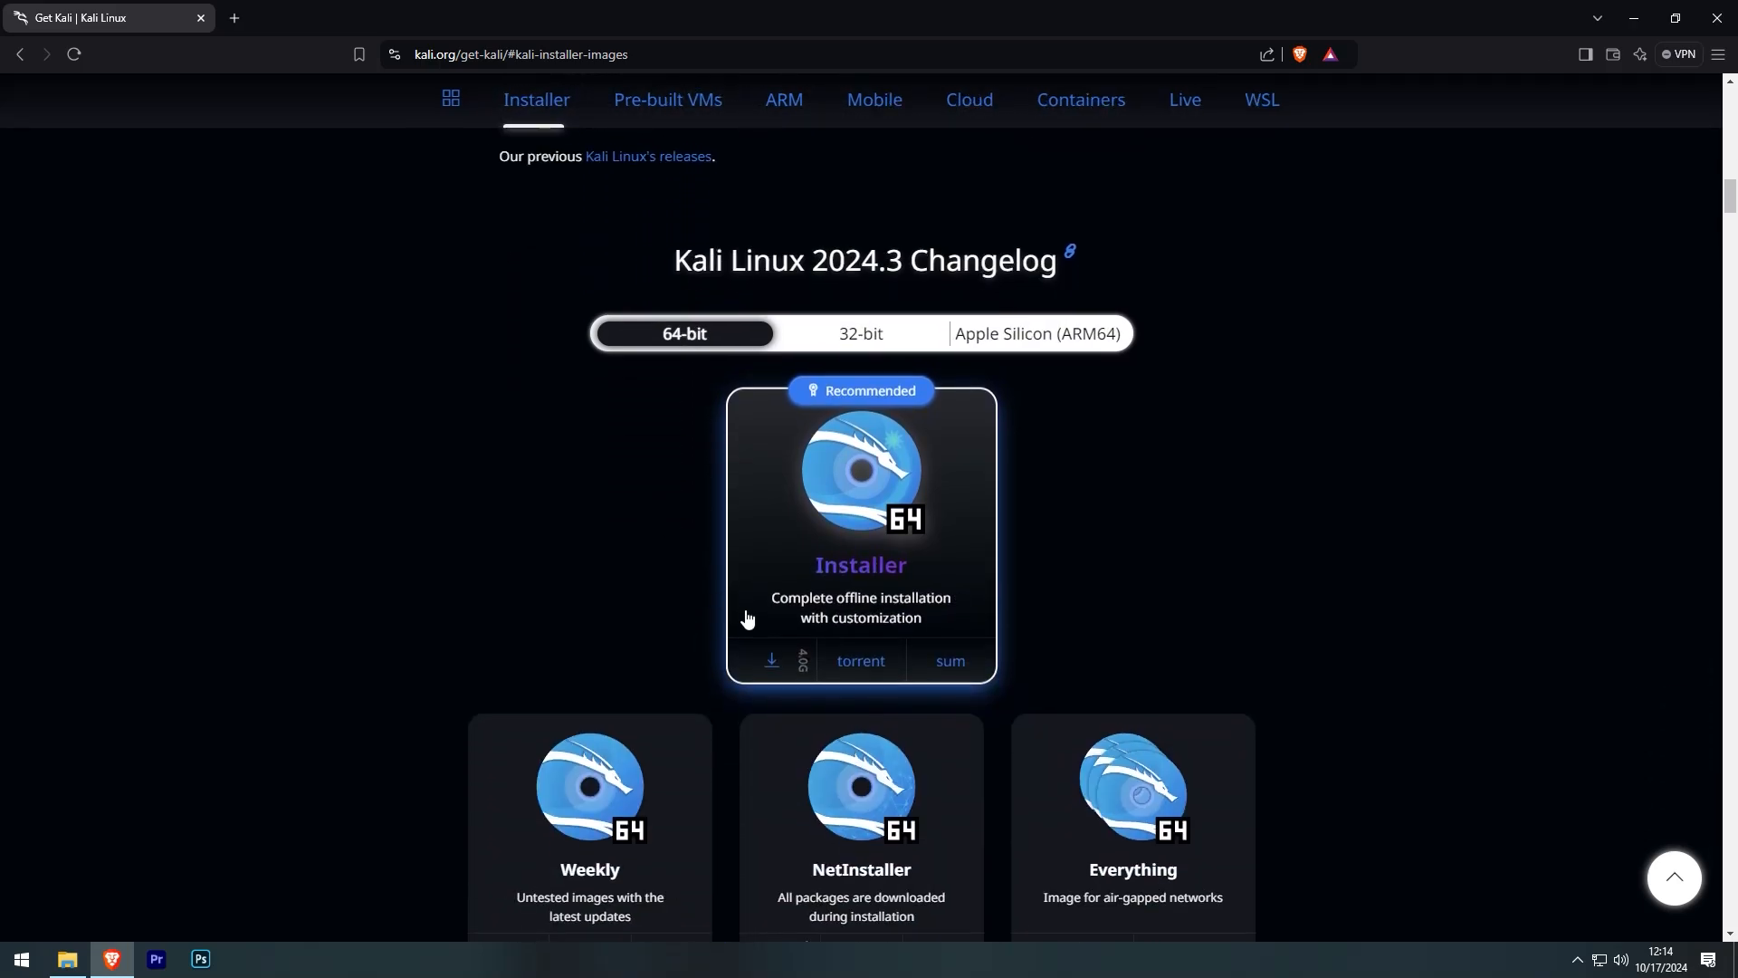
left_click(772, 659)
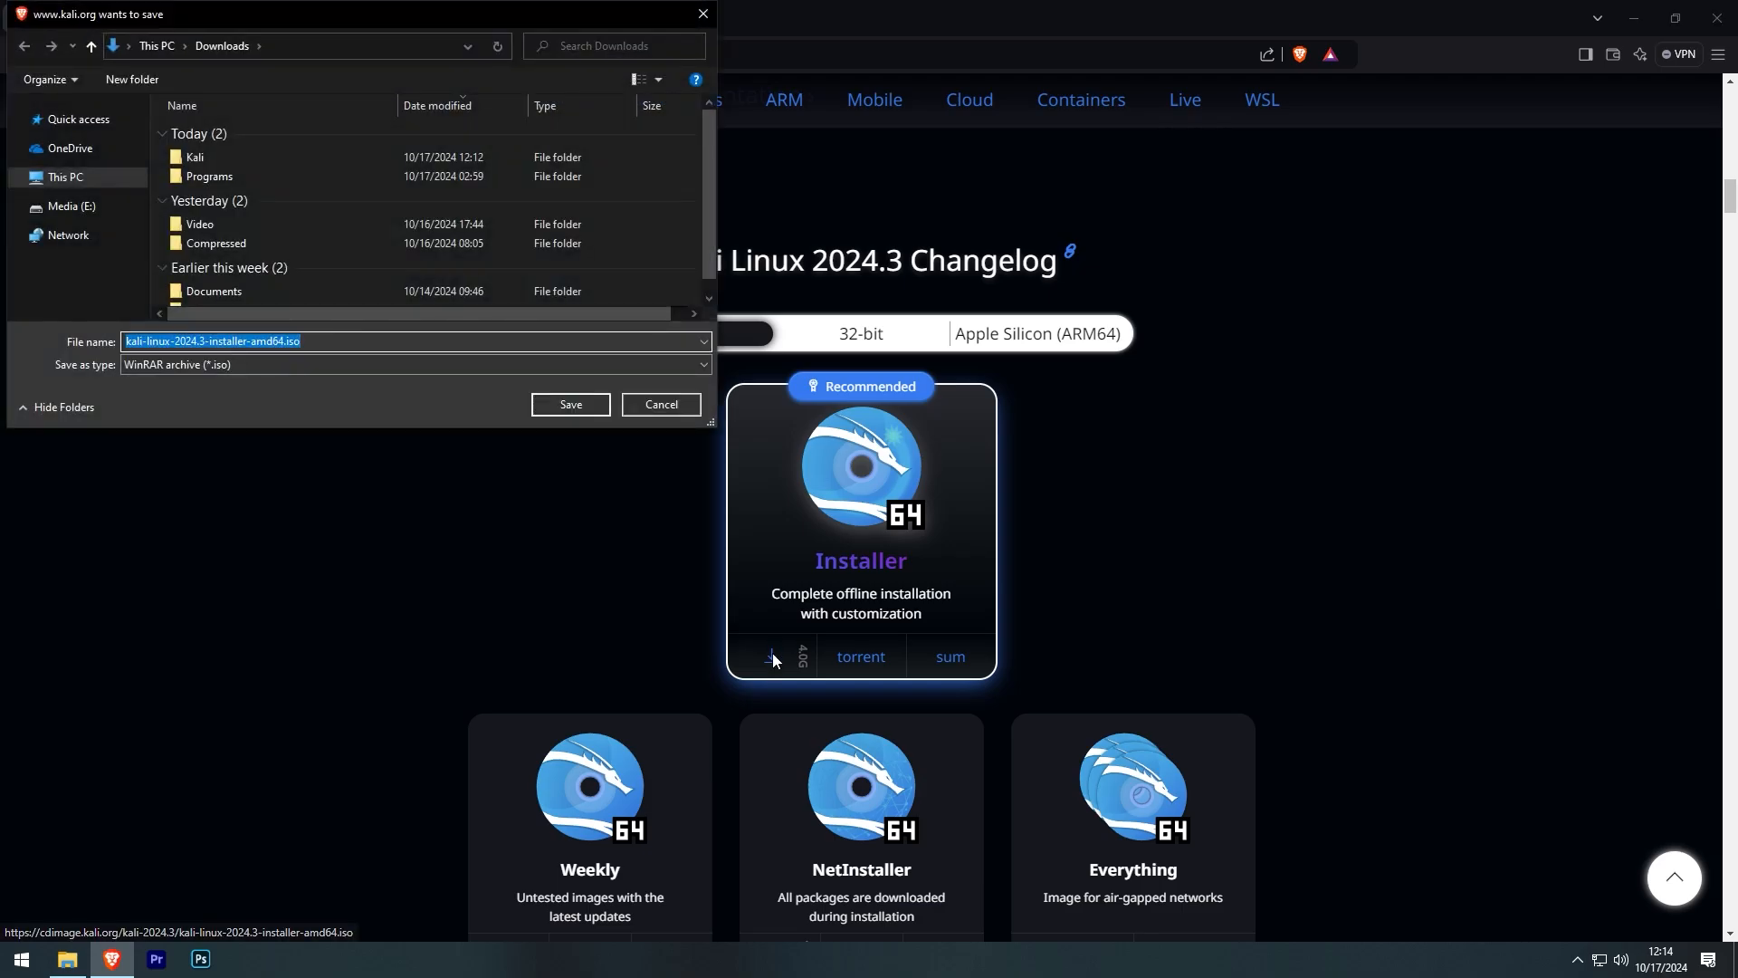
left_click(672, 406)
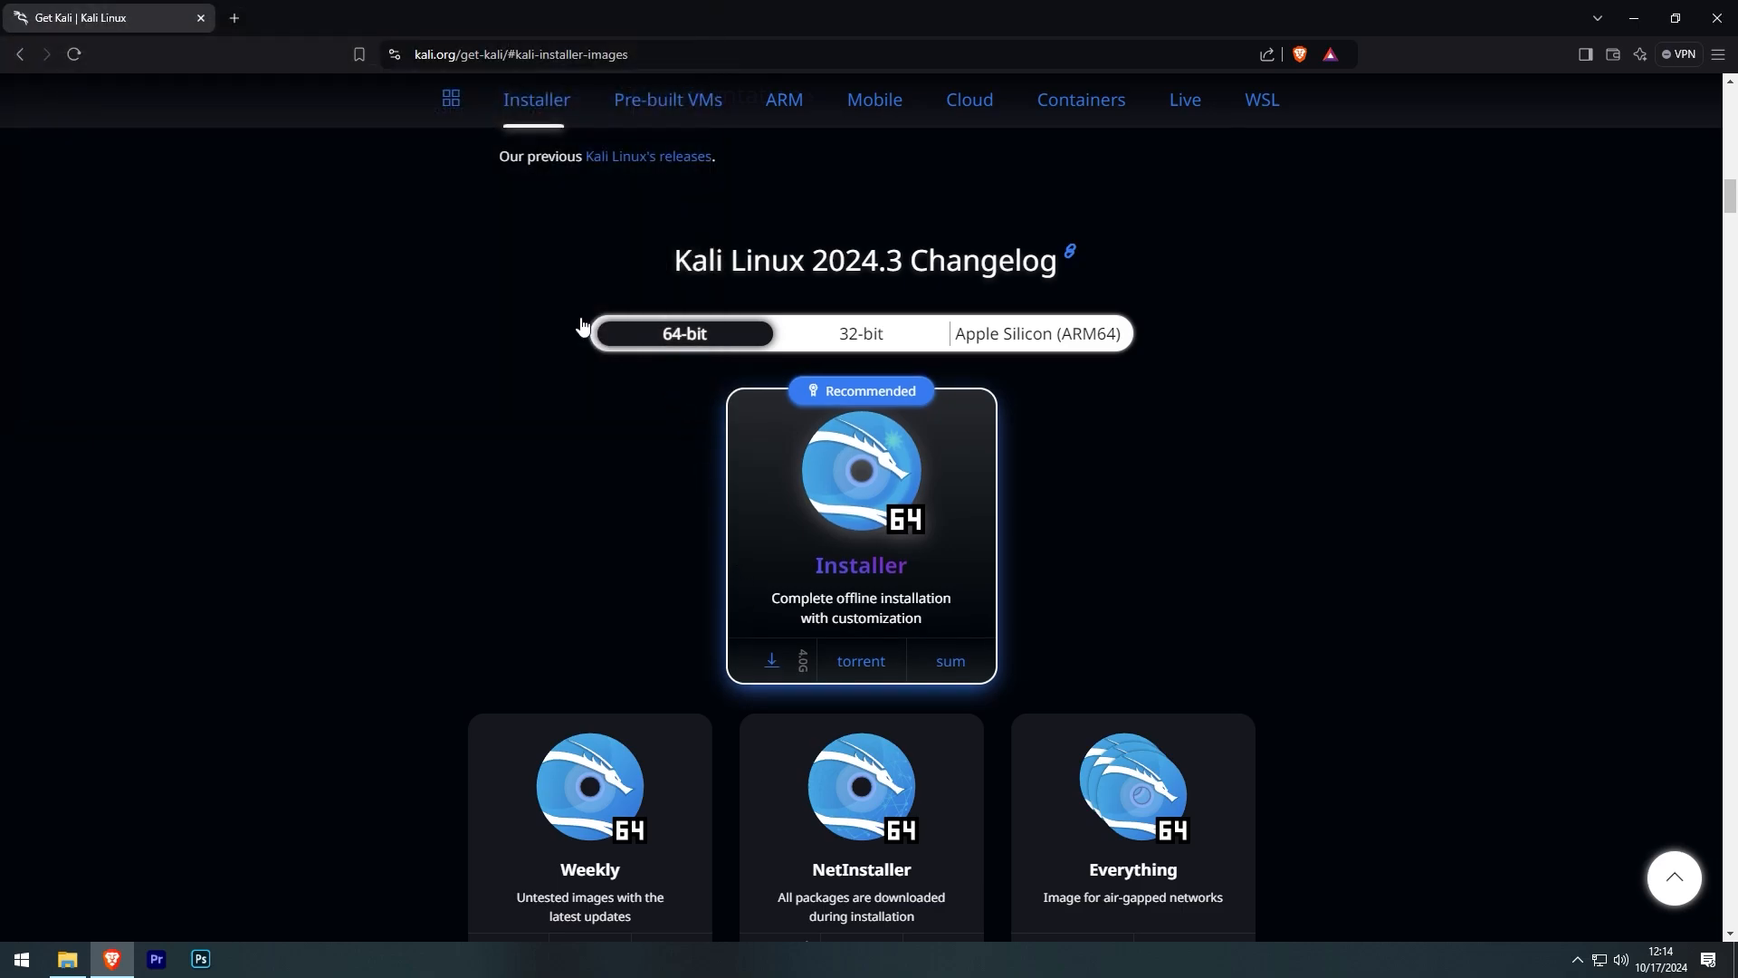
- Search 'virtualbox' in a new tab and open the virtualbox.org Downloads page for 7.1.4
left_click(234, 18)
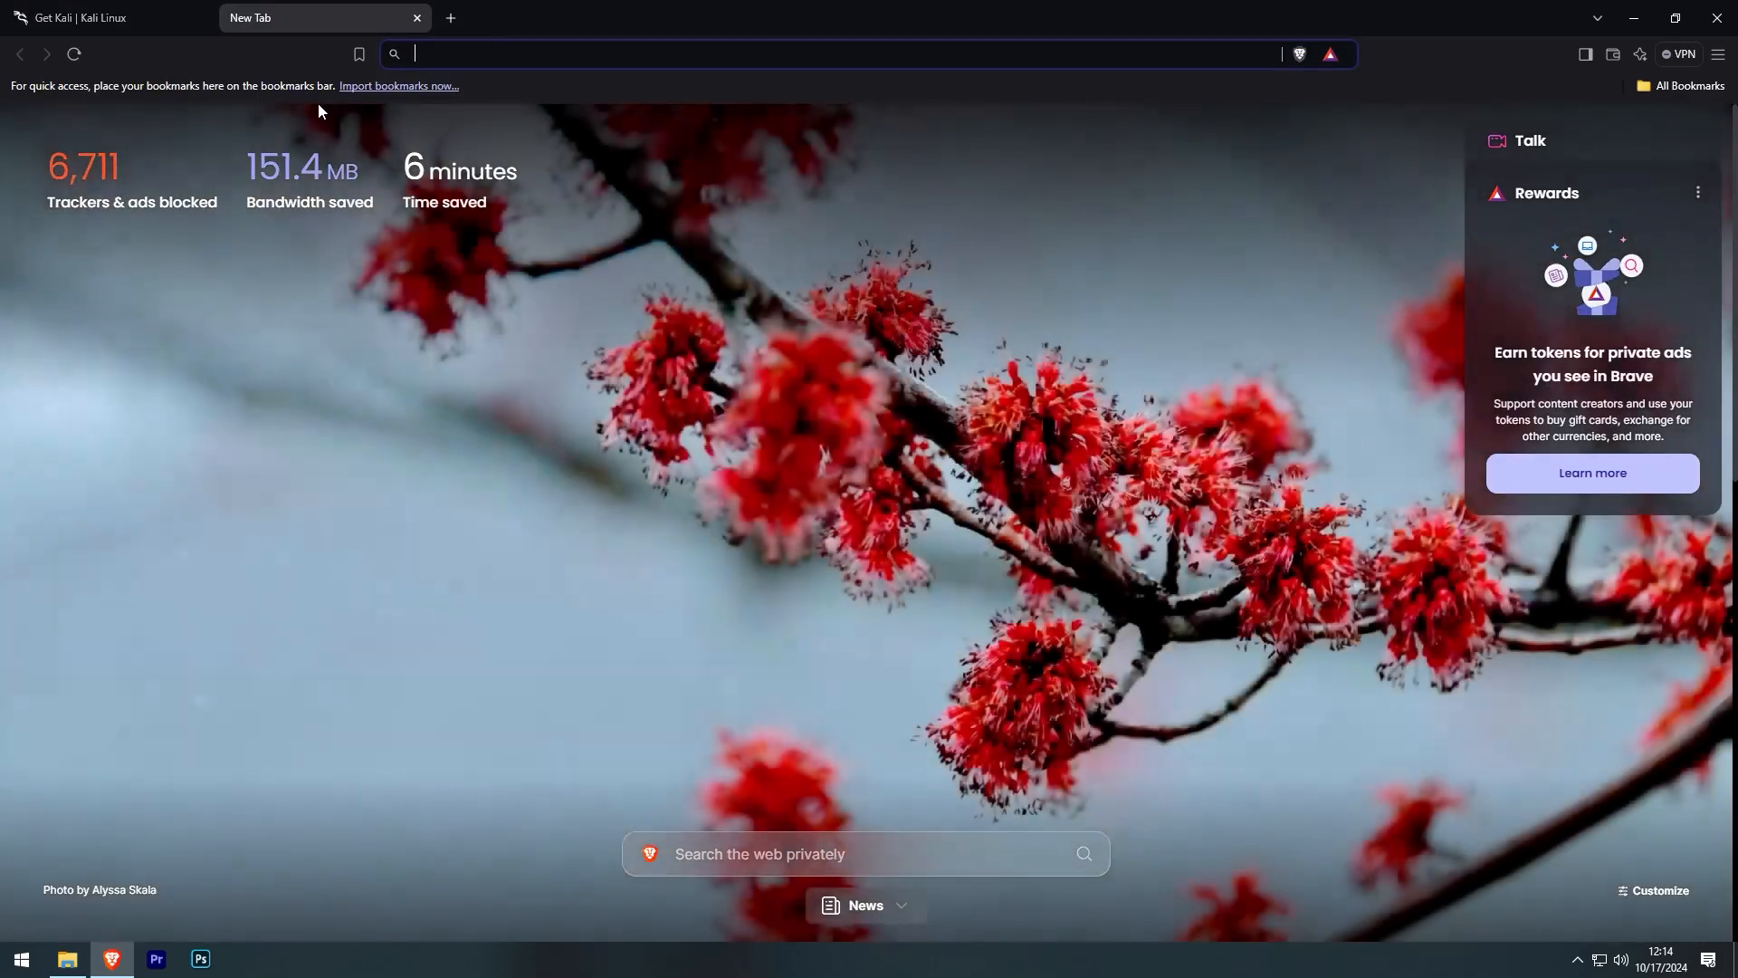
type("vir")
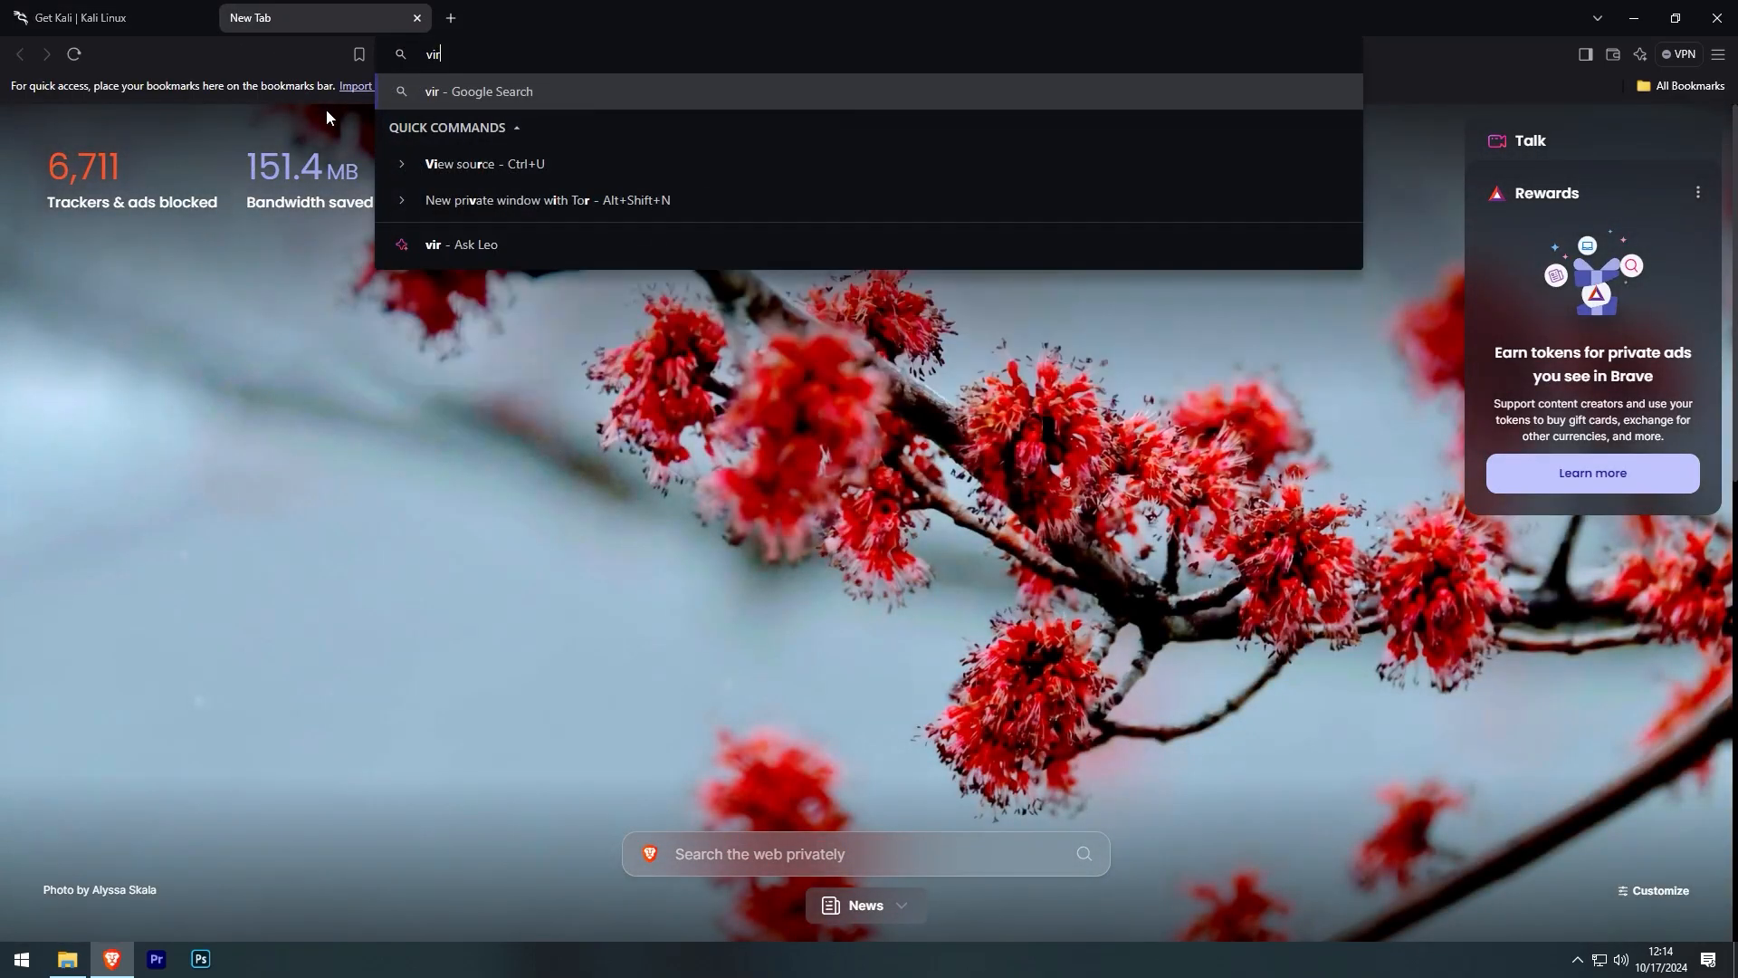
type("tualbox")
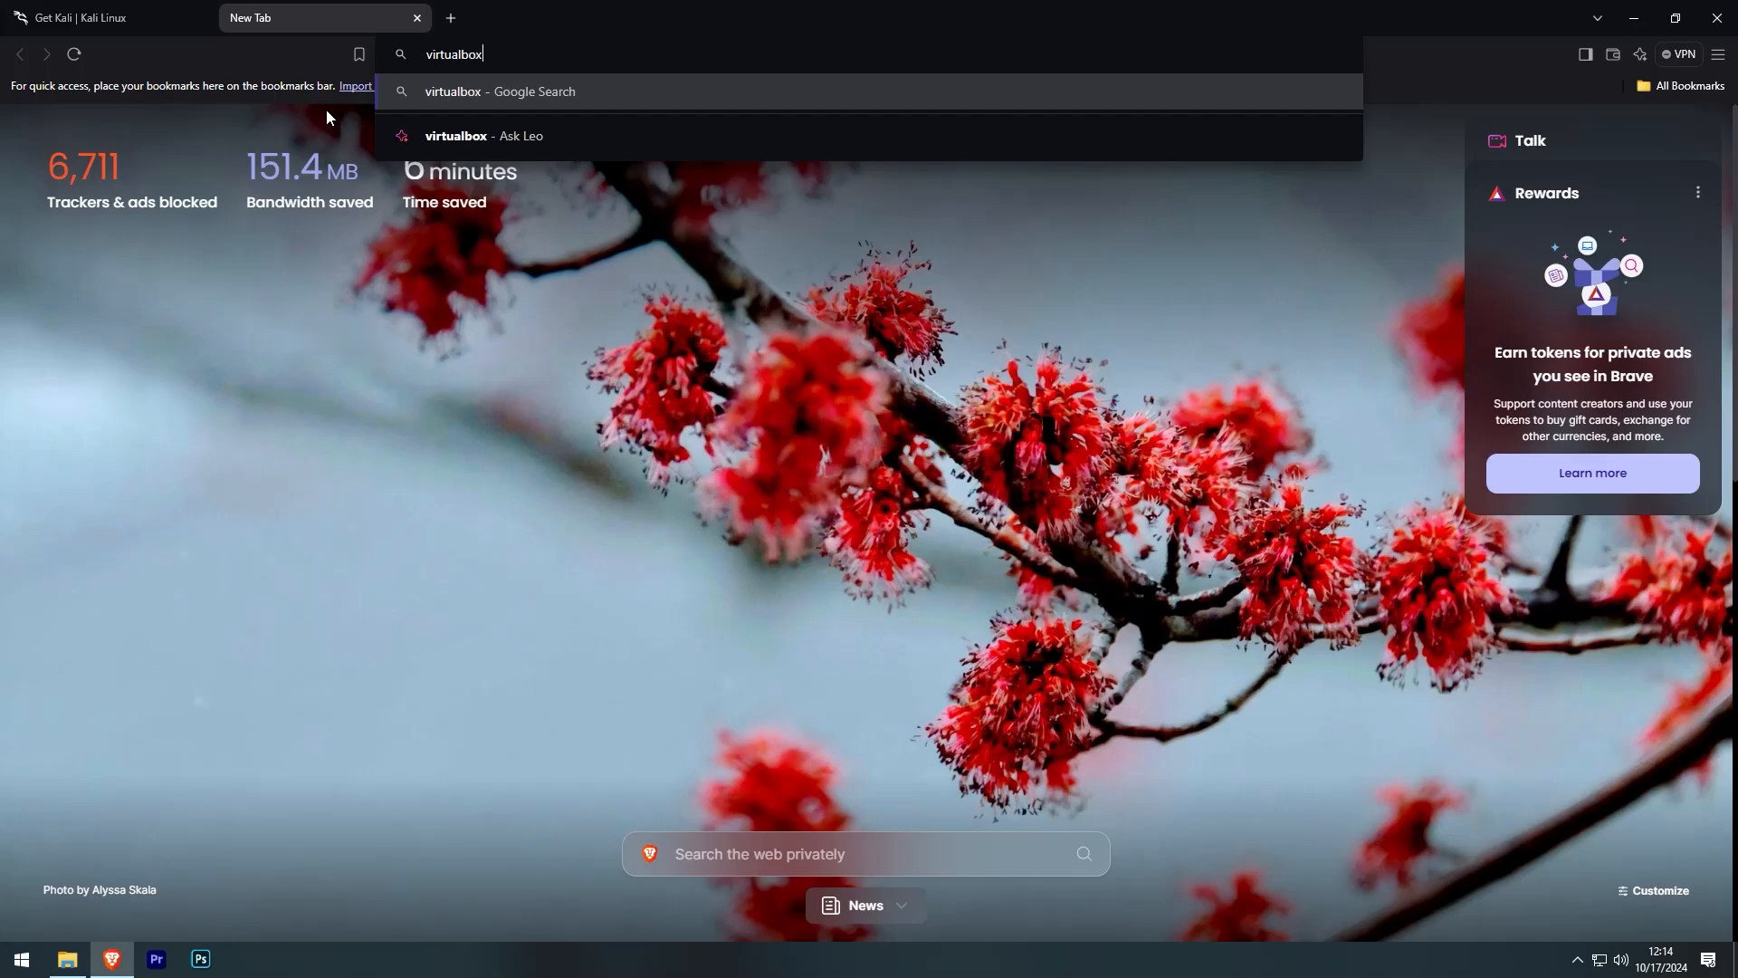
key("Return")
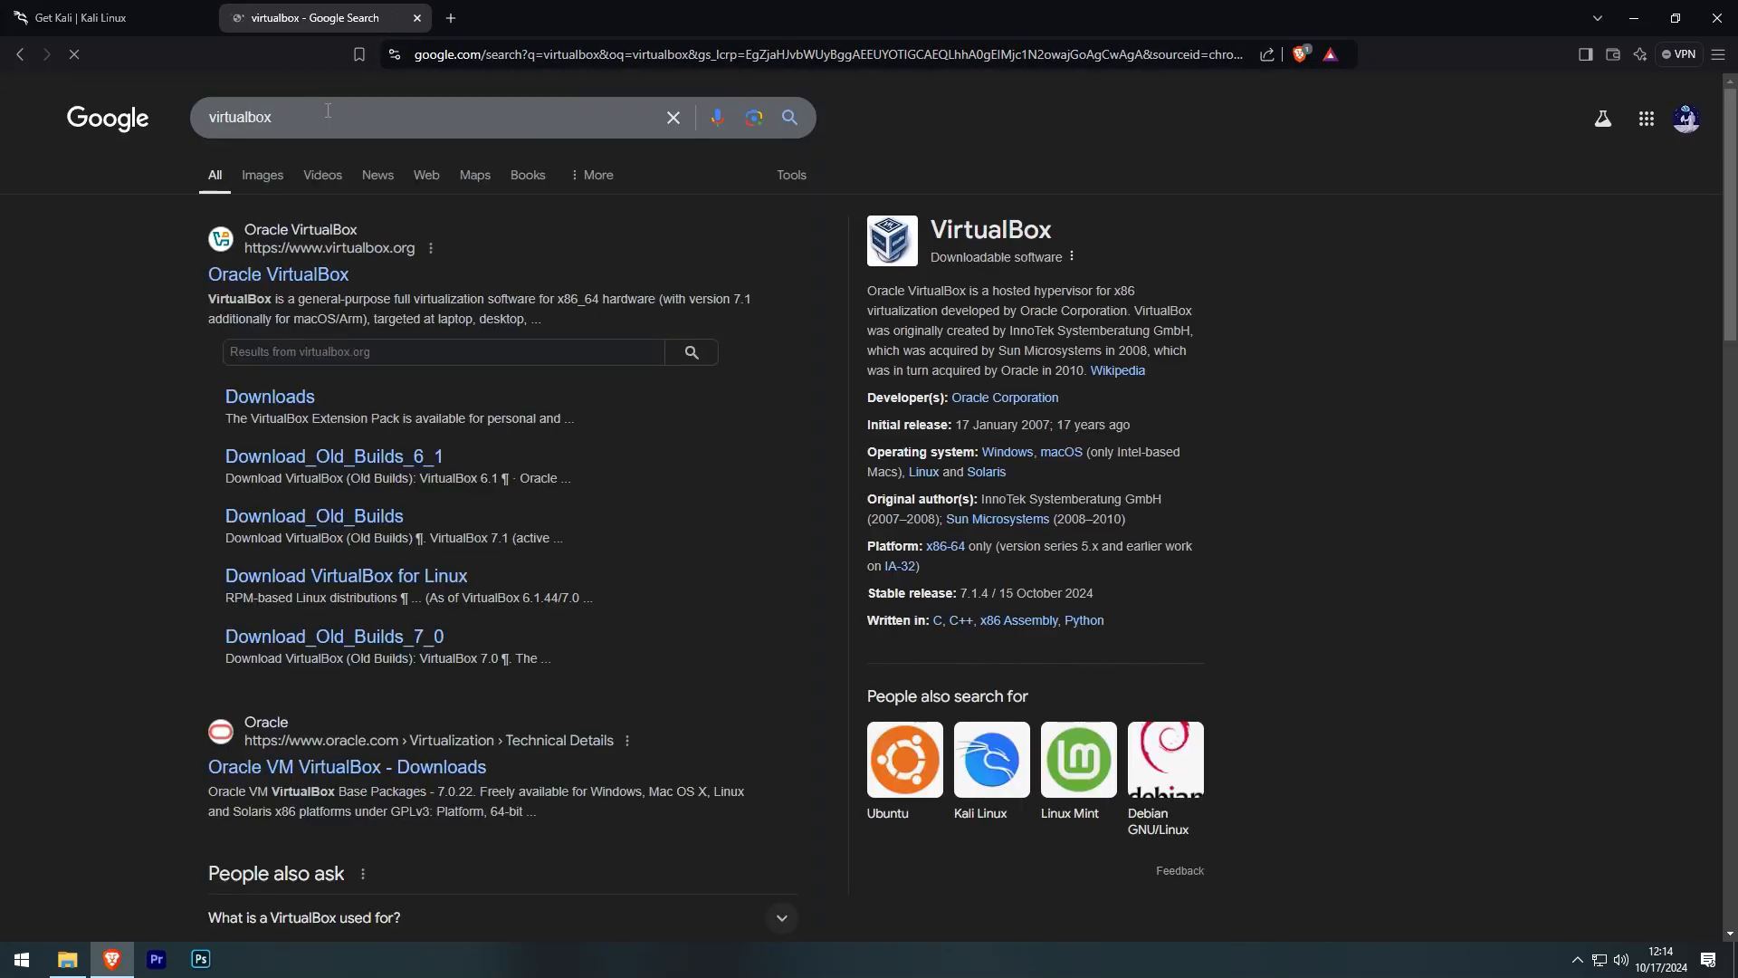
left_click(291, 402)
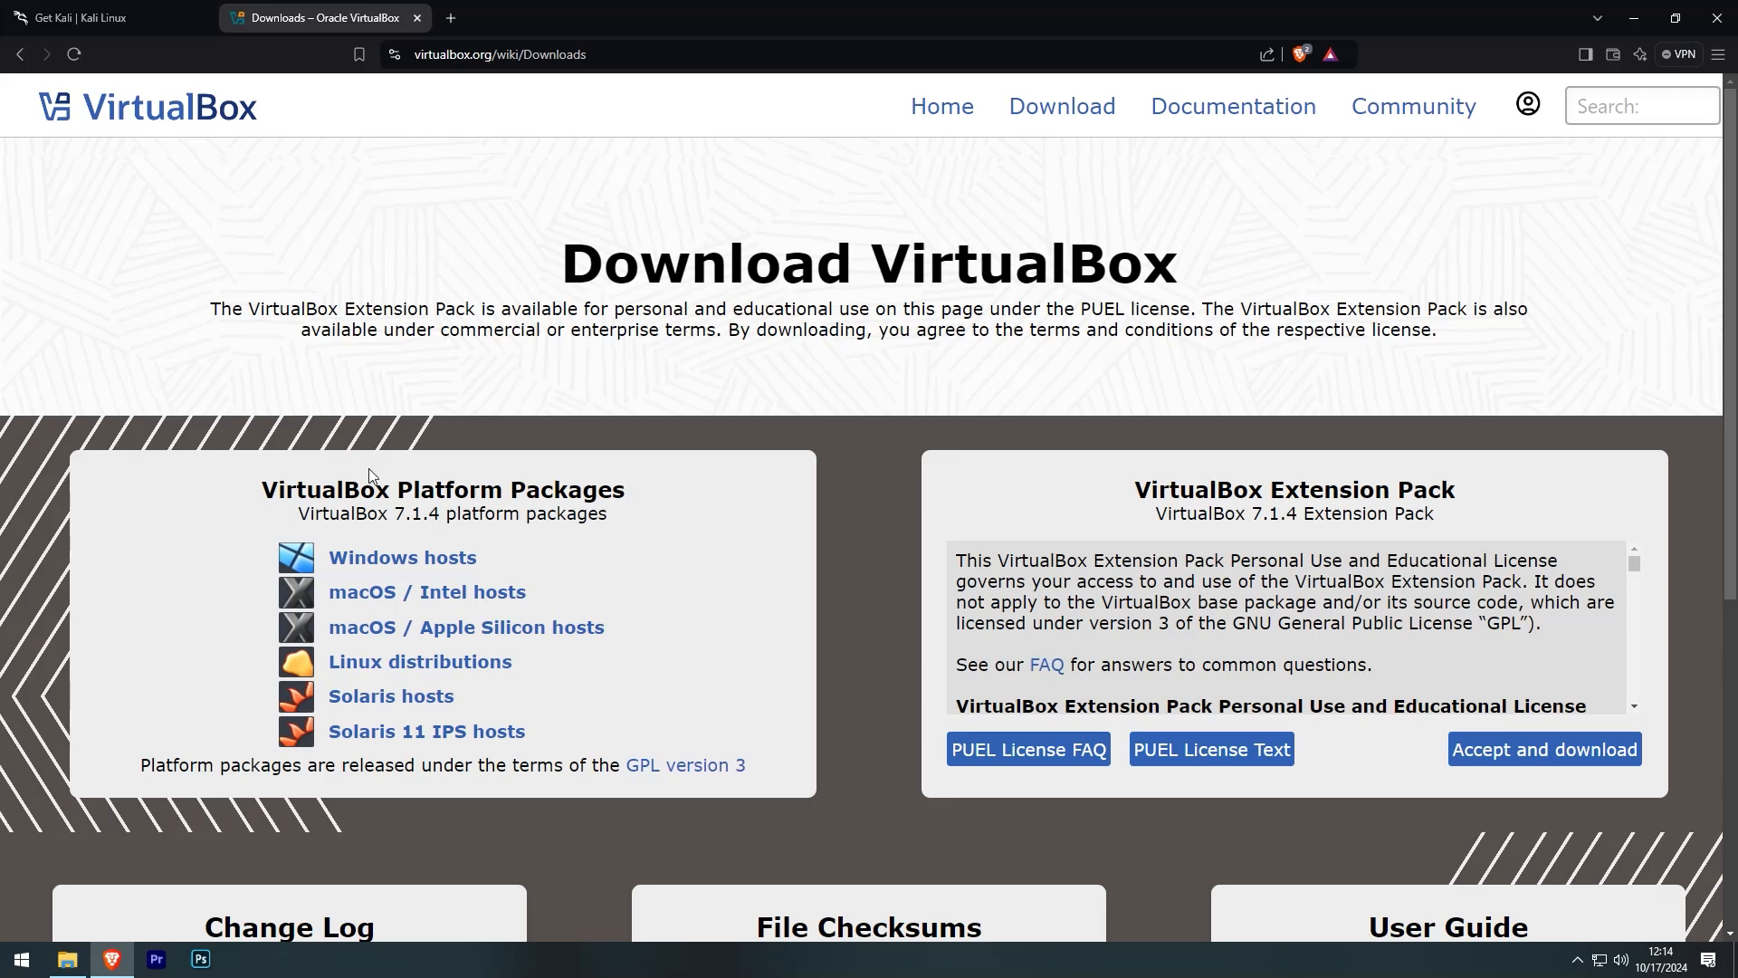
- Download the VirtualBox 7.1.4 Windows hosts package and the Extension Pack, then close Brave
left_click(403, 559)
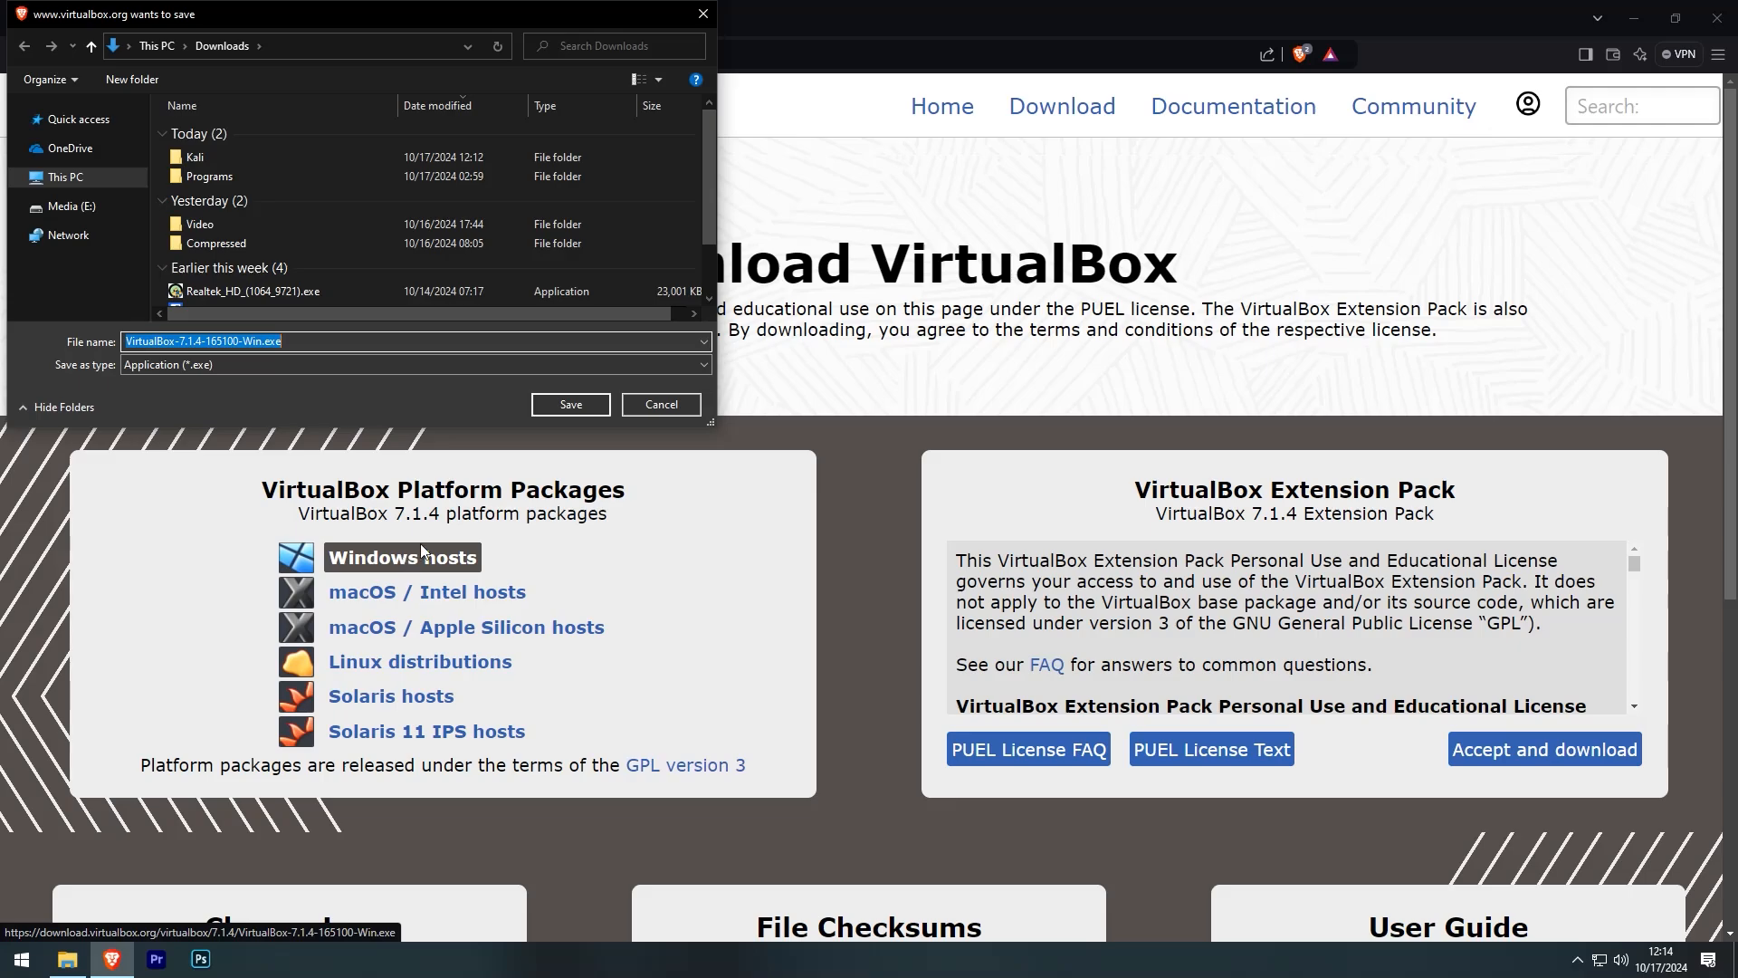
left_click(632, 404)
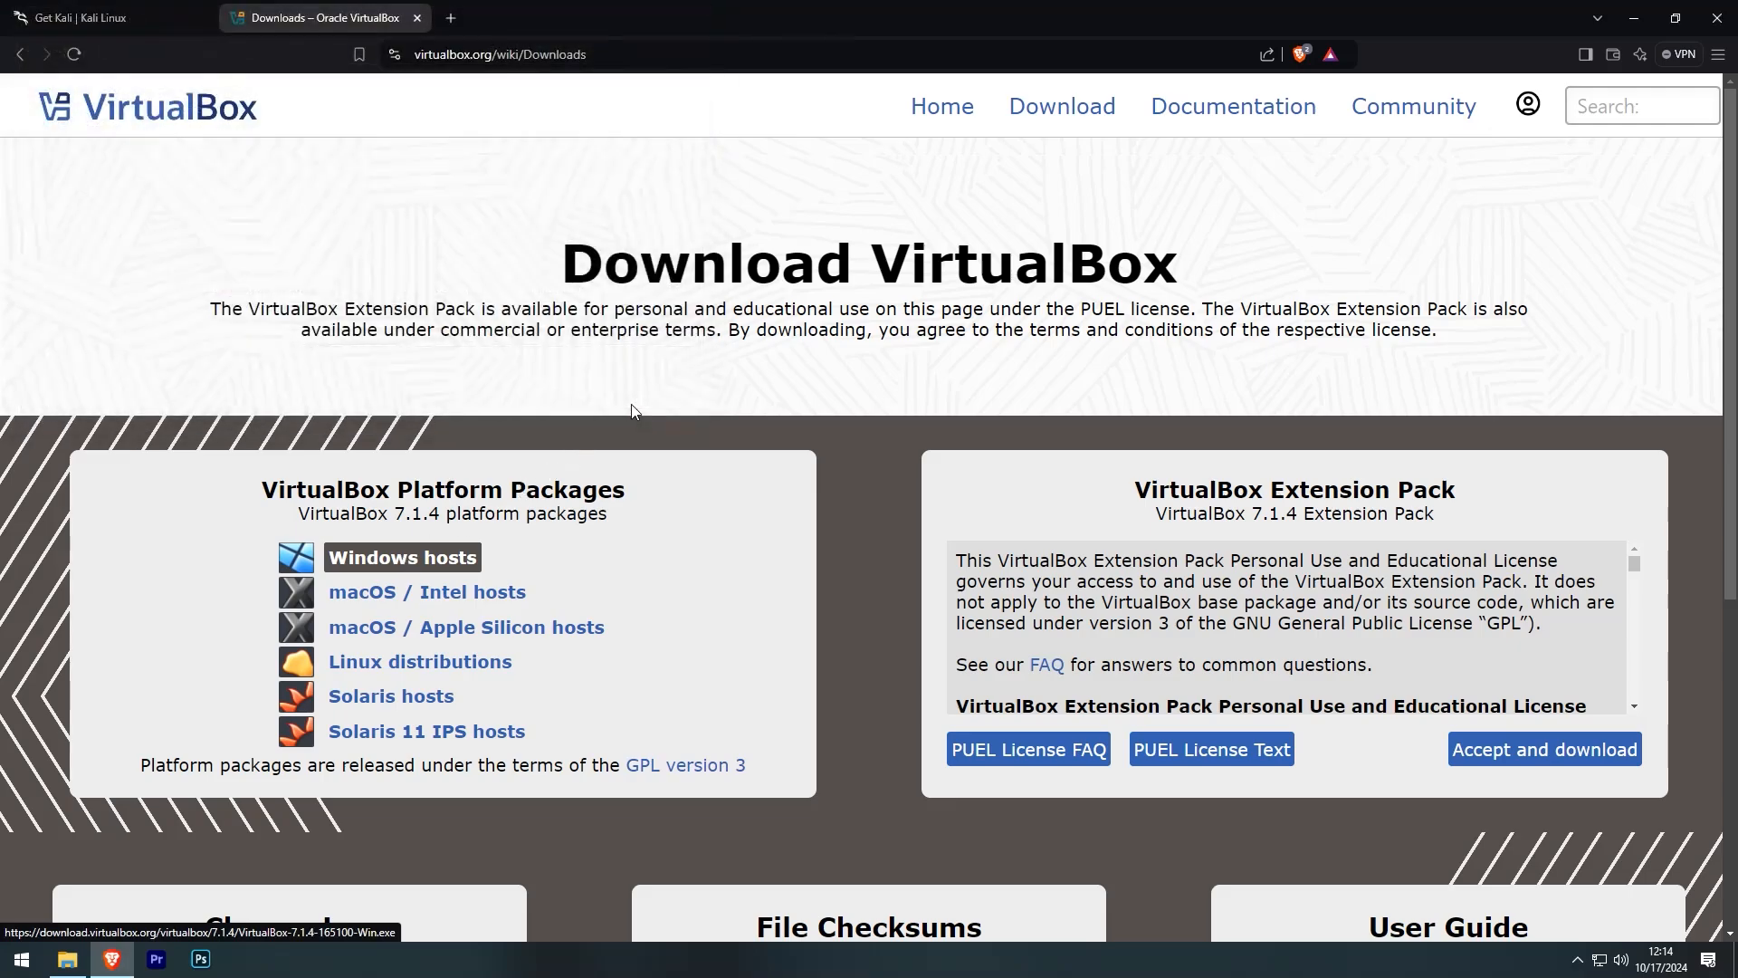
left_click(1486, 760)
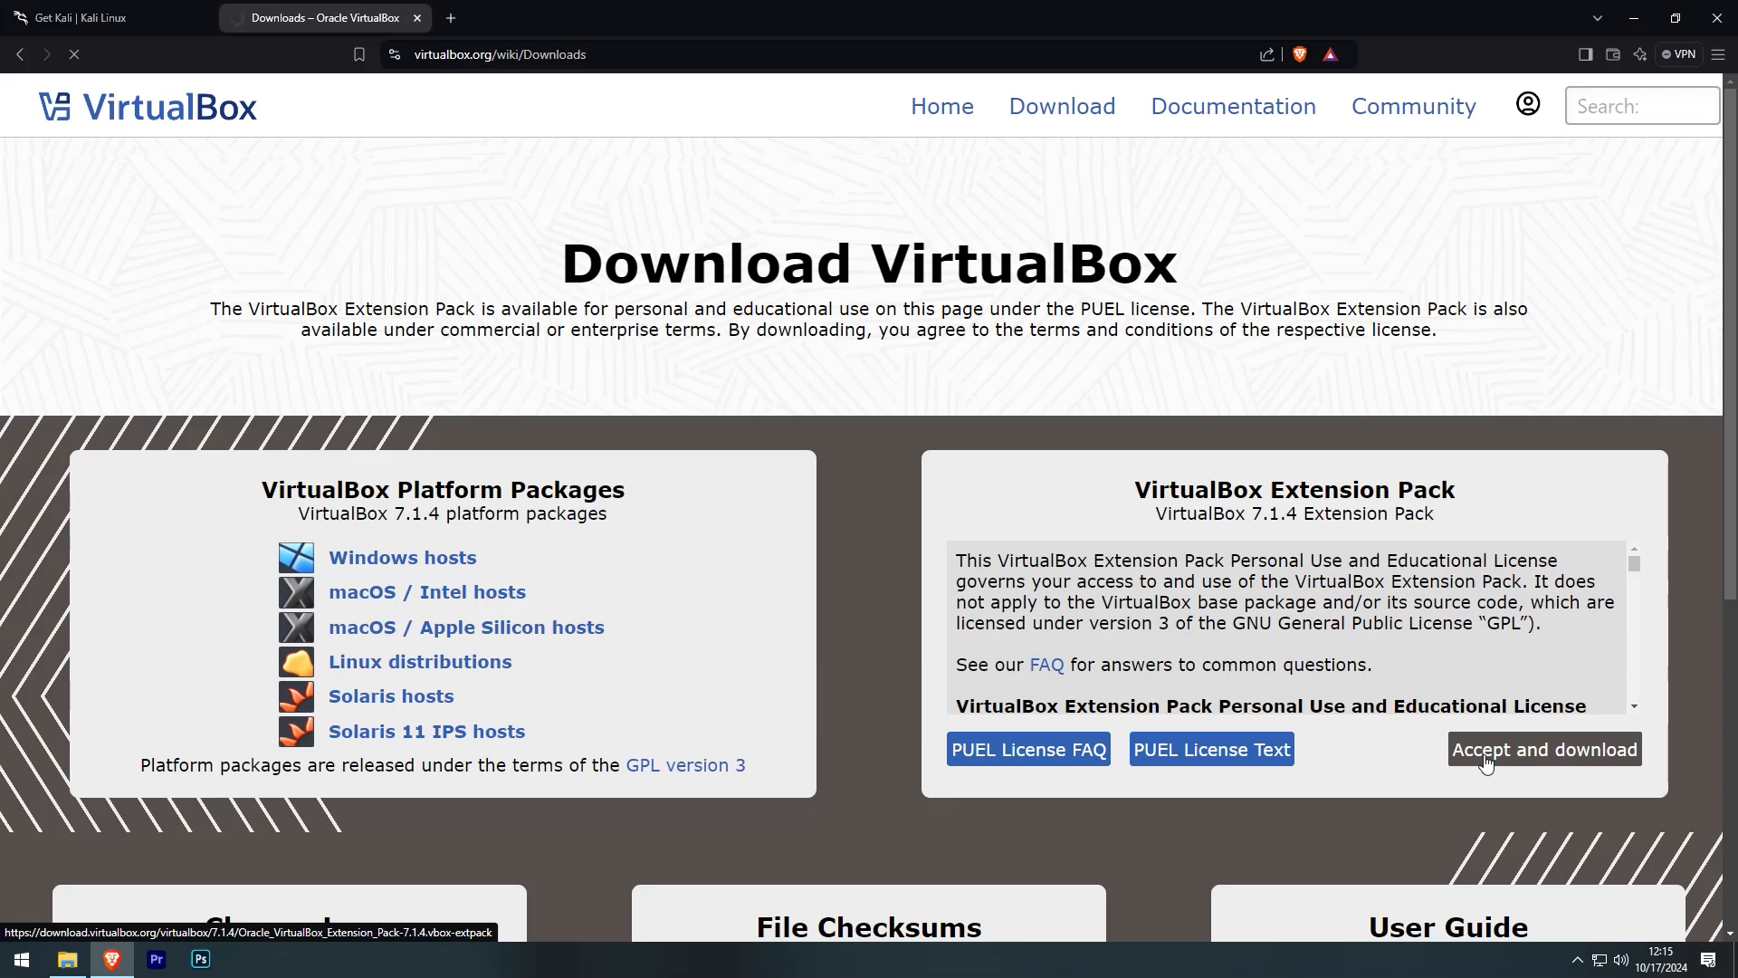
left_click(1485, 763)
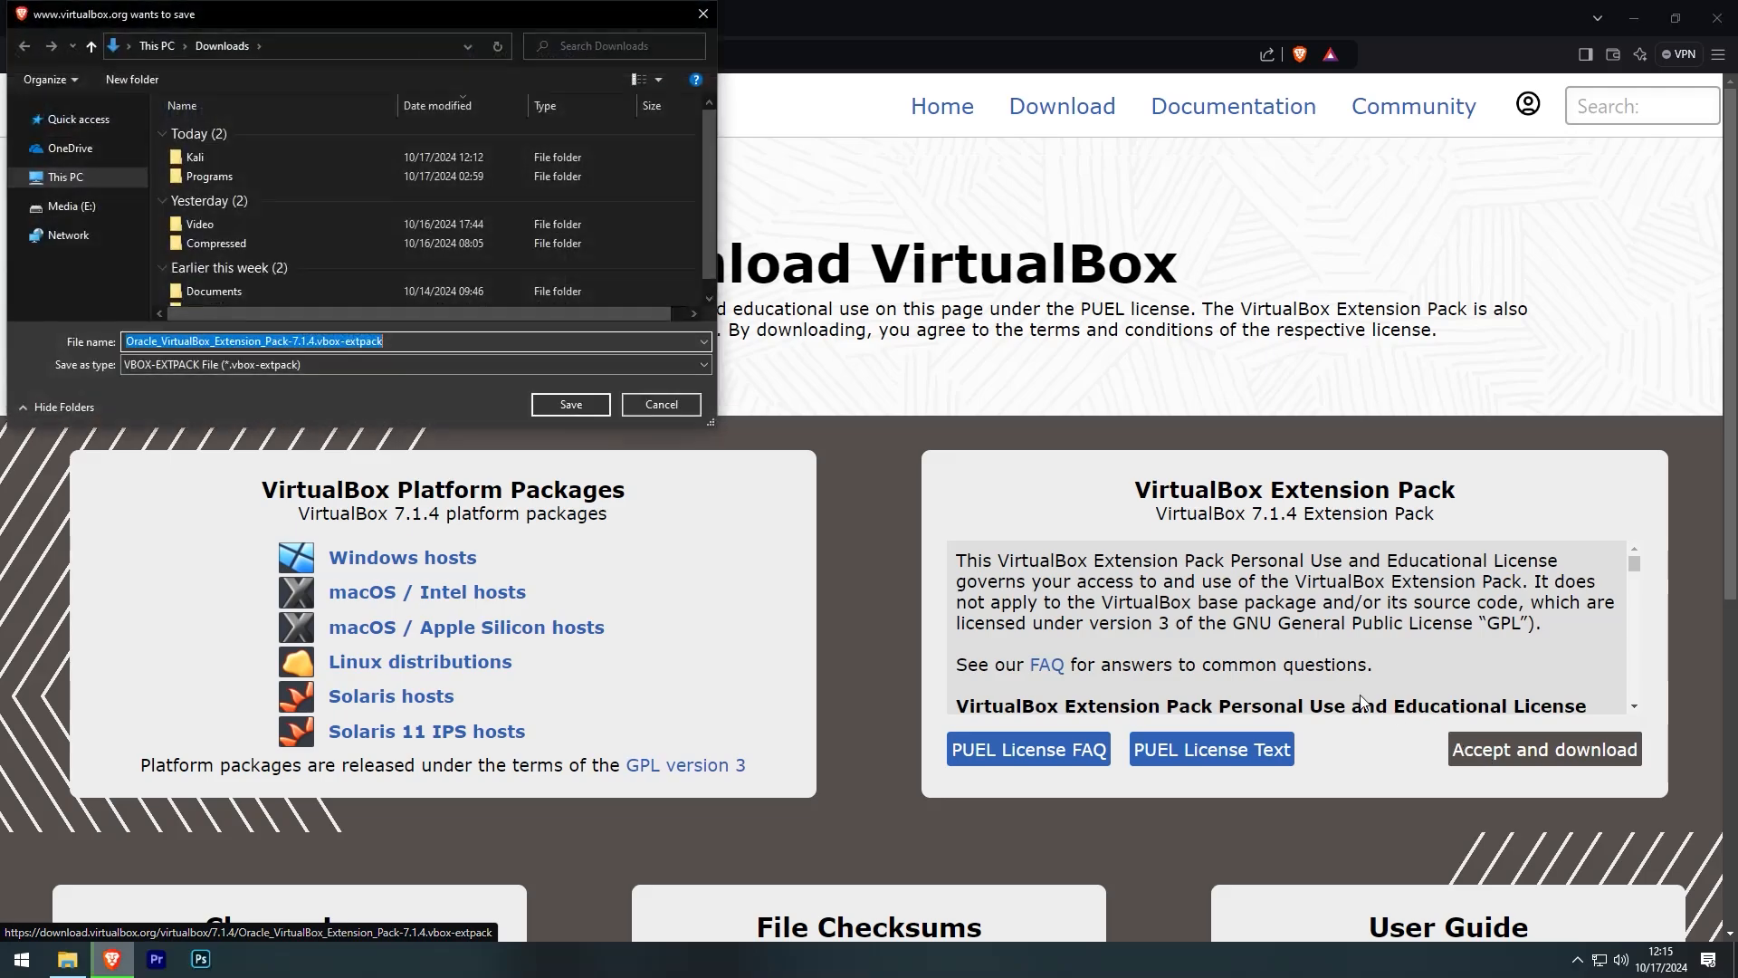
left_click(663, 407)
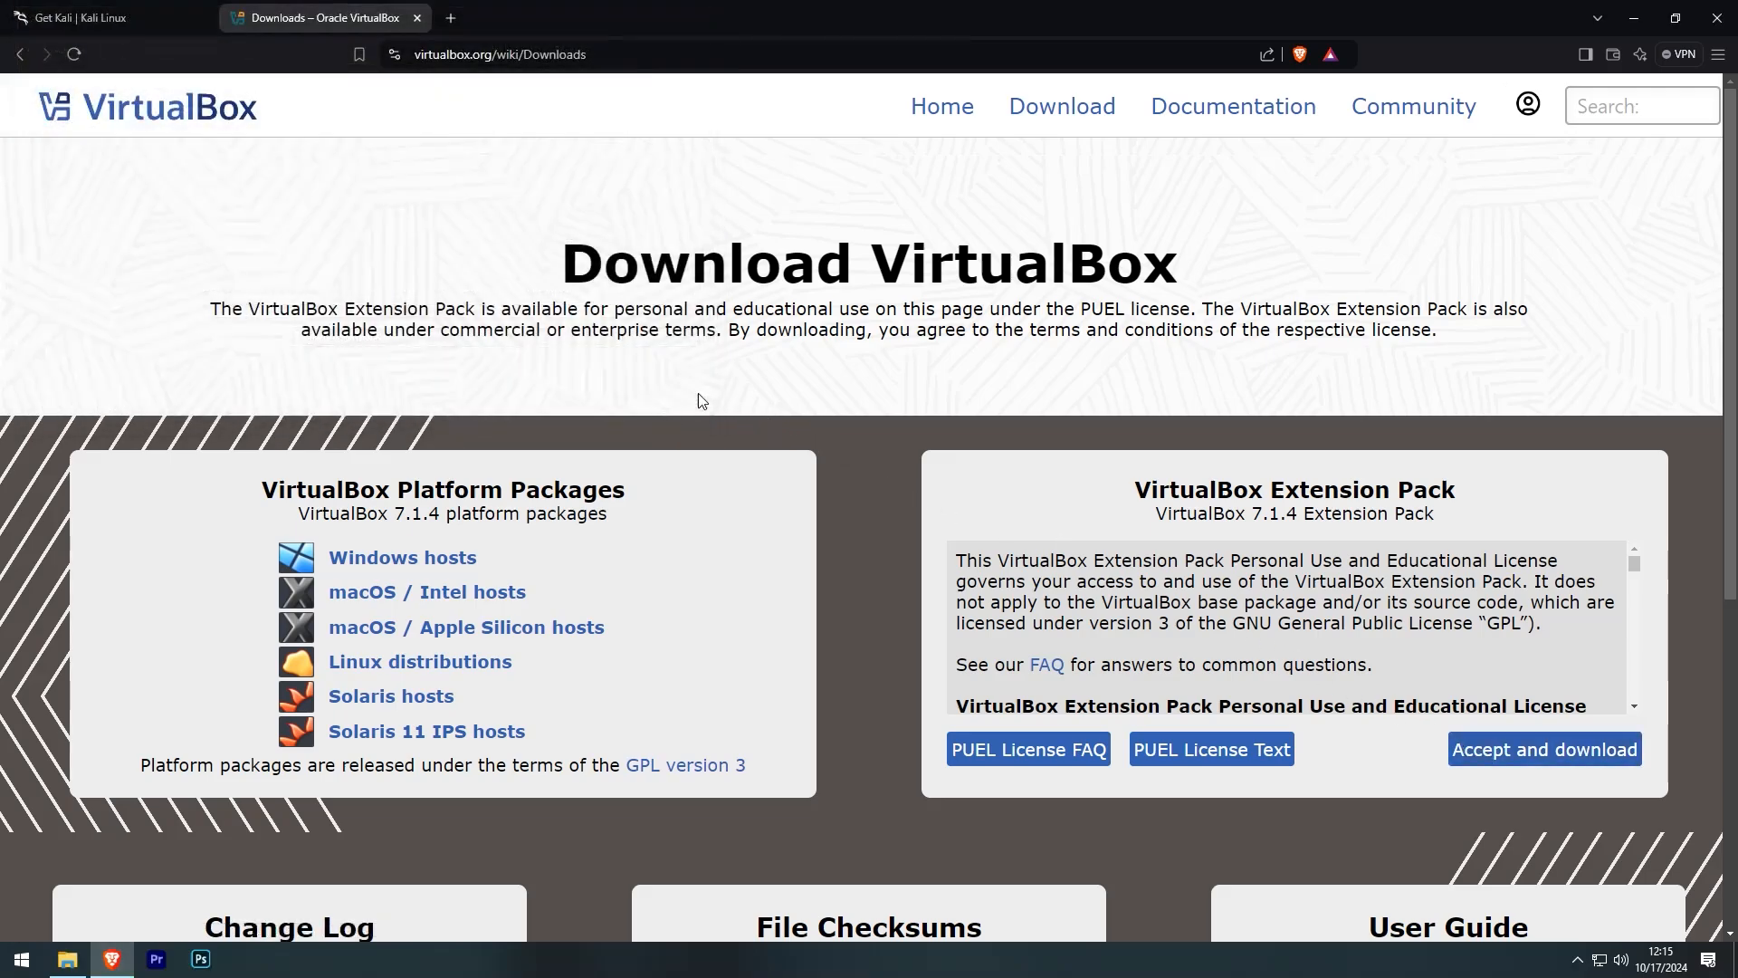
left_click(1719, 32)
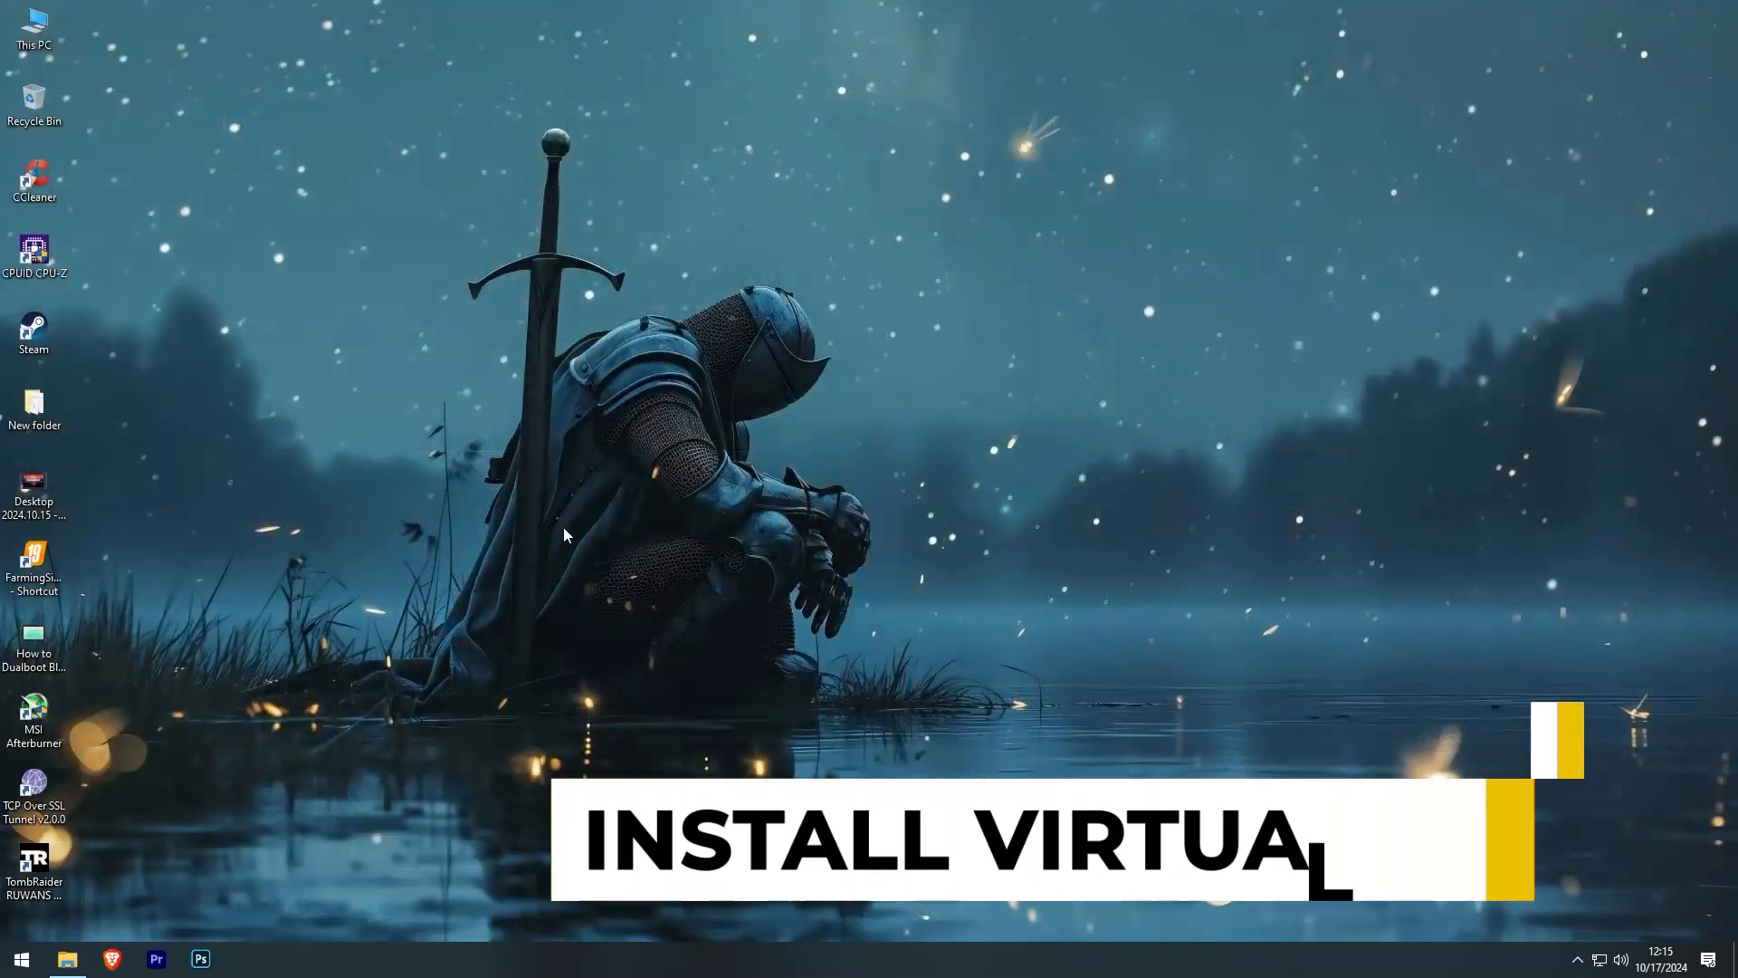
- Refresh the Downloads\Kali folder and run VirtualBox-7.1.4-165100-Win.exe, approving the UAC prompt
left_click(67, 959)
left_click(495, 562)
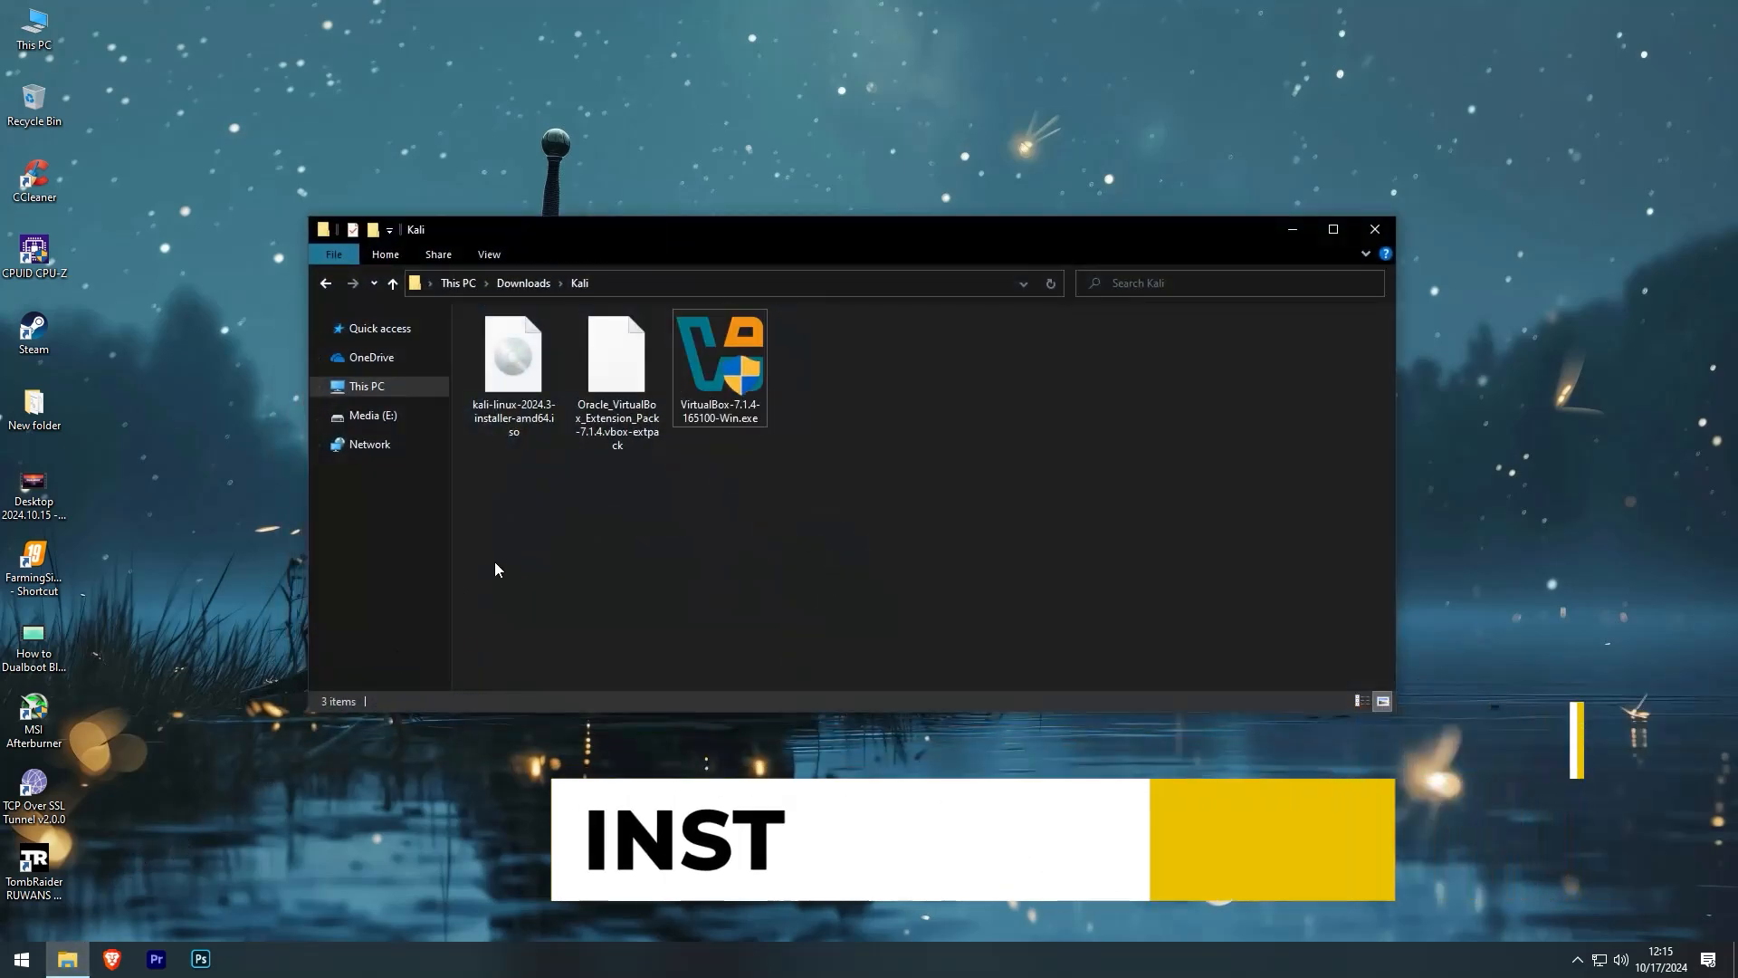
right_click(495, 562)
left_click(524, 639)
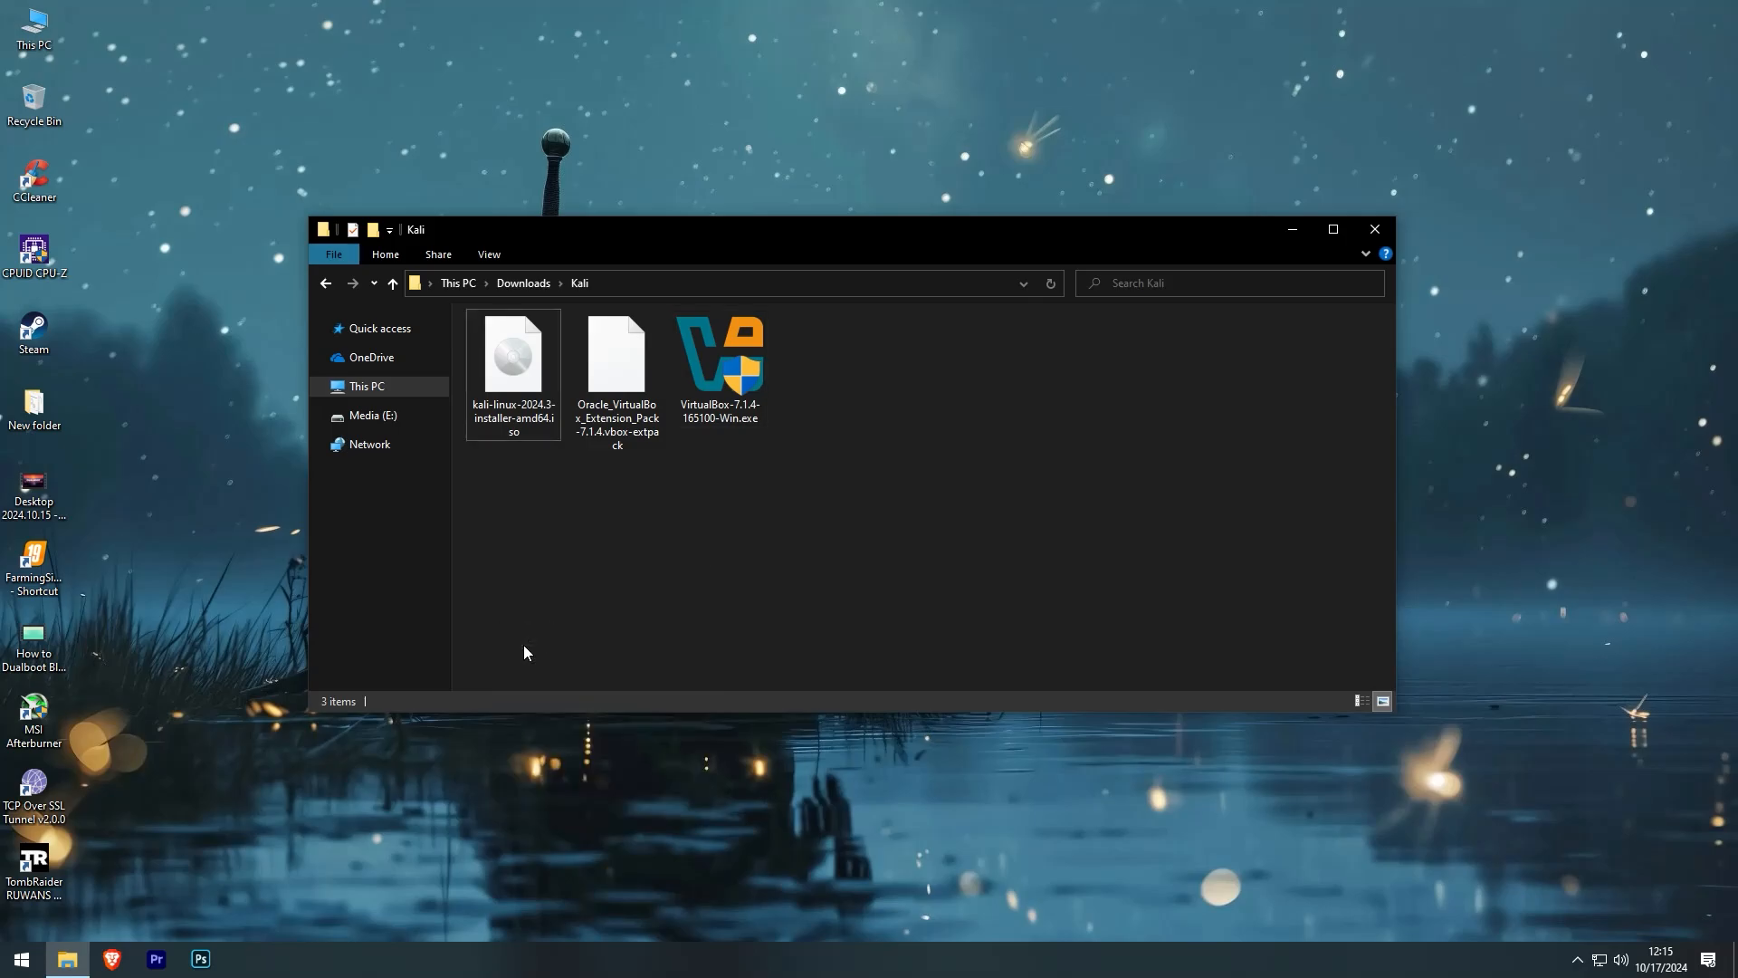
left_click(720, 362)
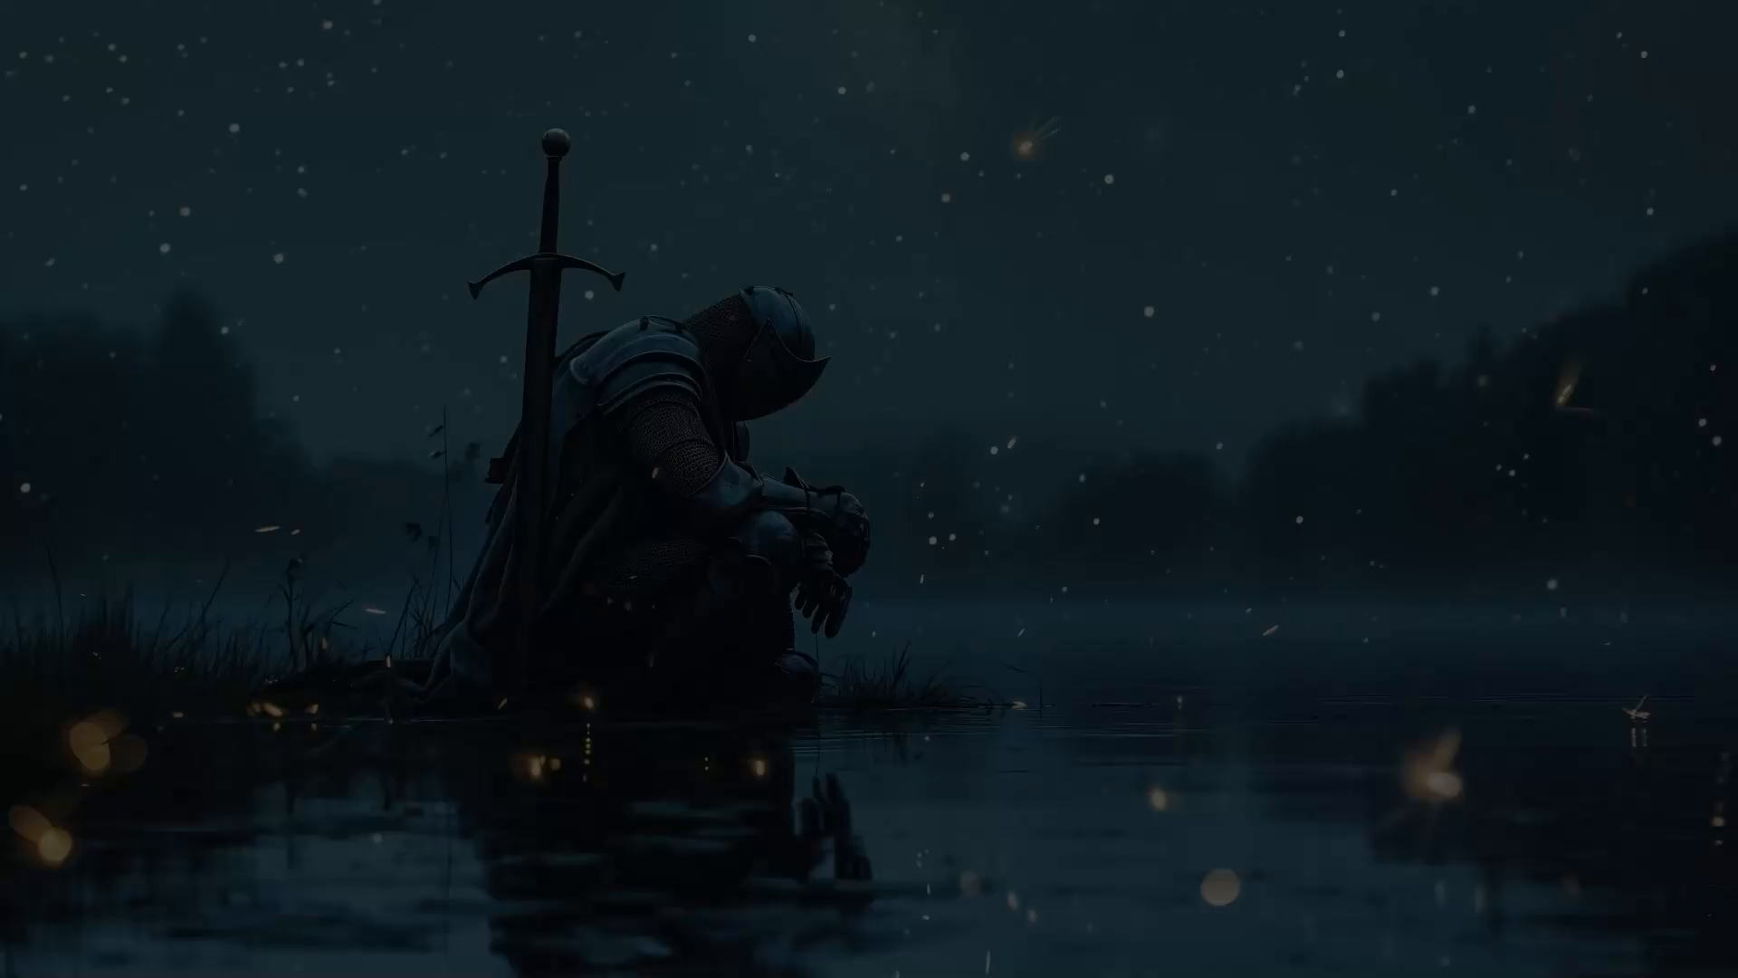
key("Left")
key("Return")
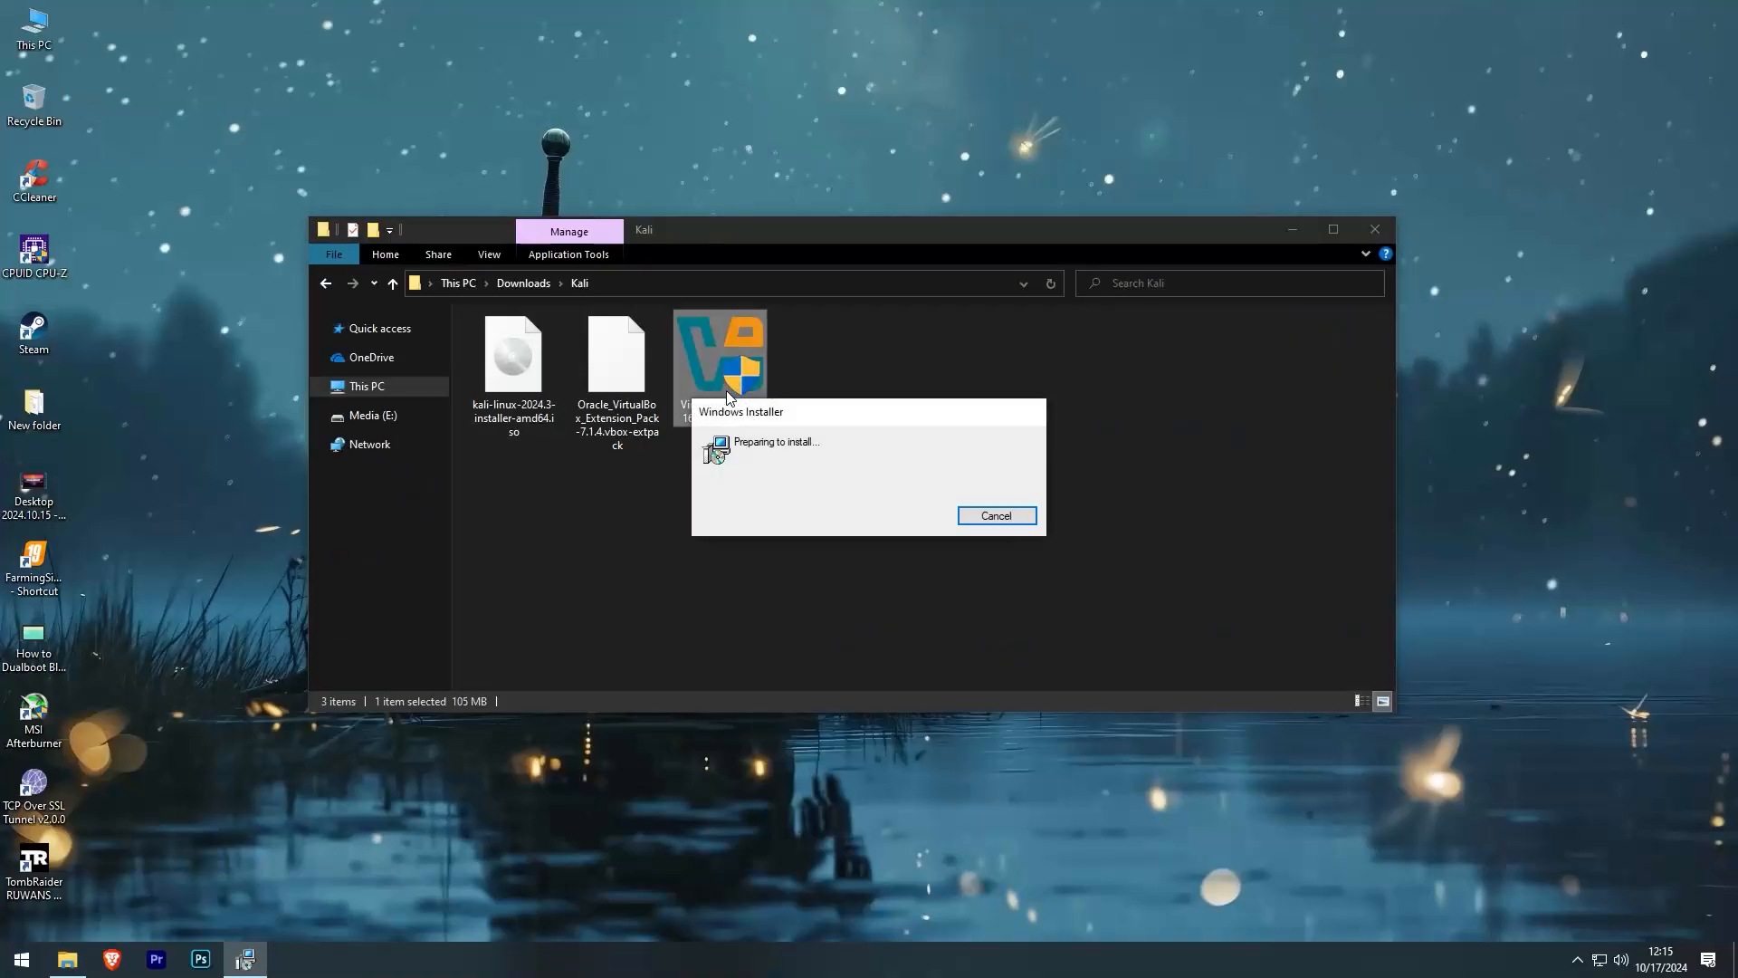
- Install VirtualBox 7.1.4 with default features and options after accepting the licence, launching it on finish
left_click(1292, 229)
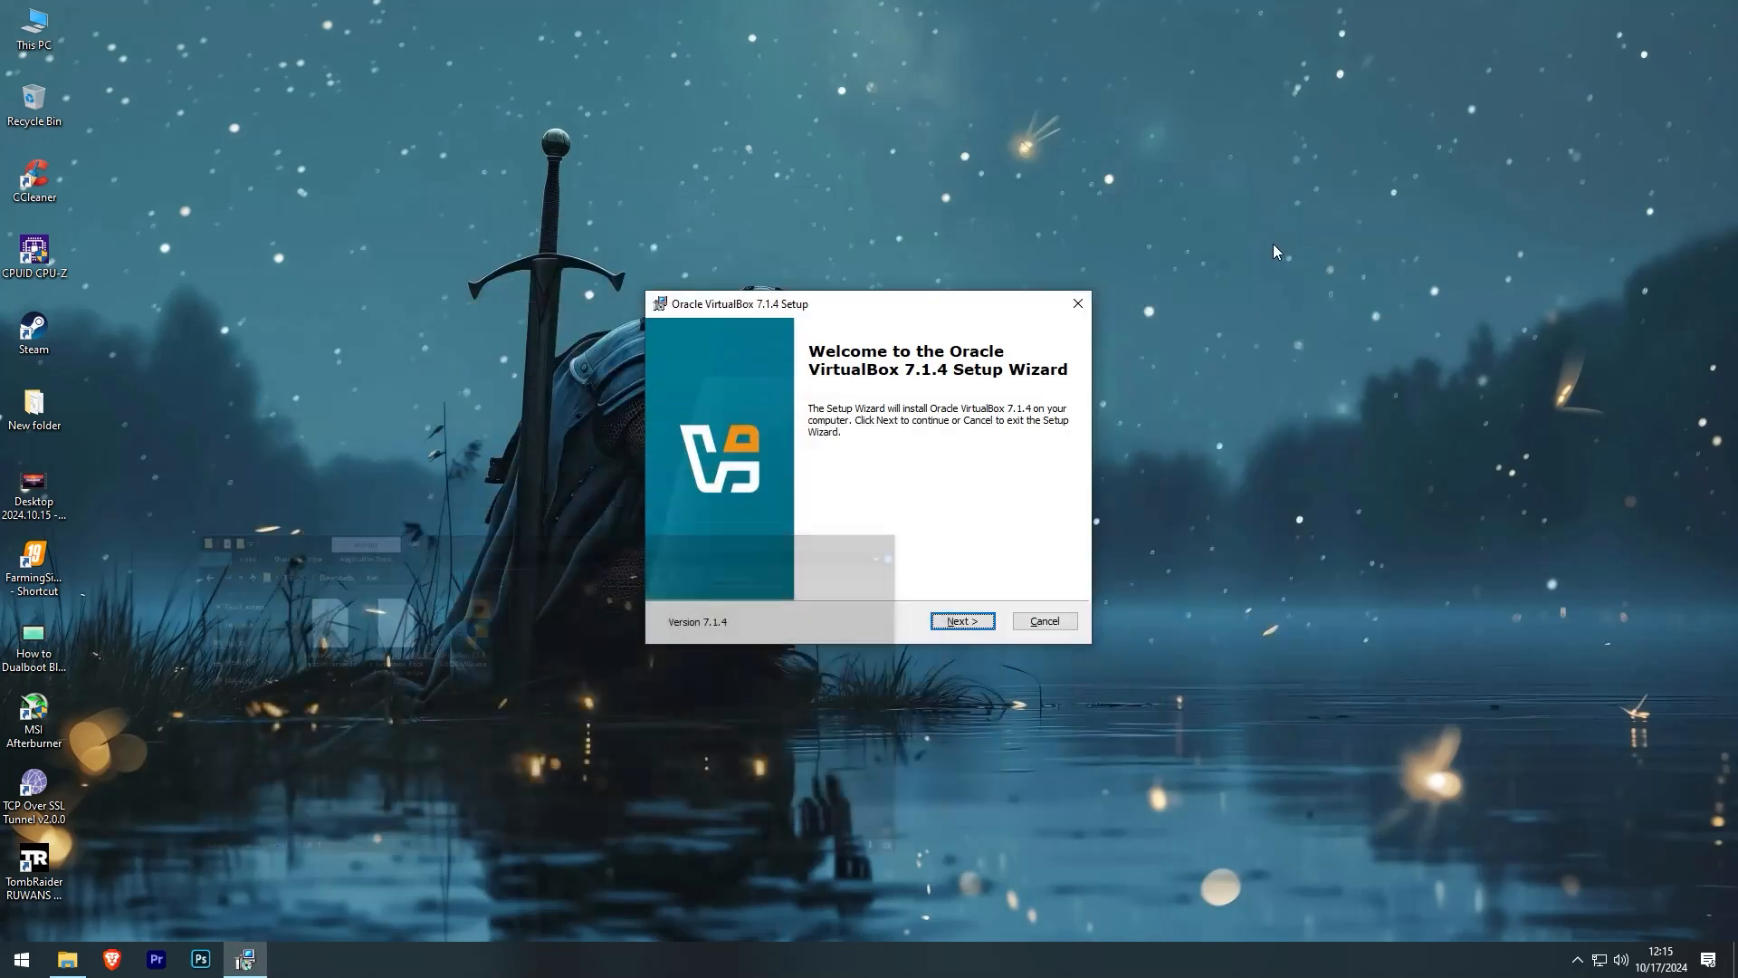
left_click(990, 624)
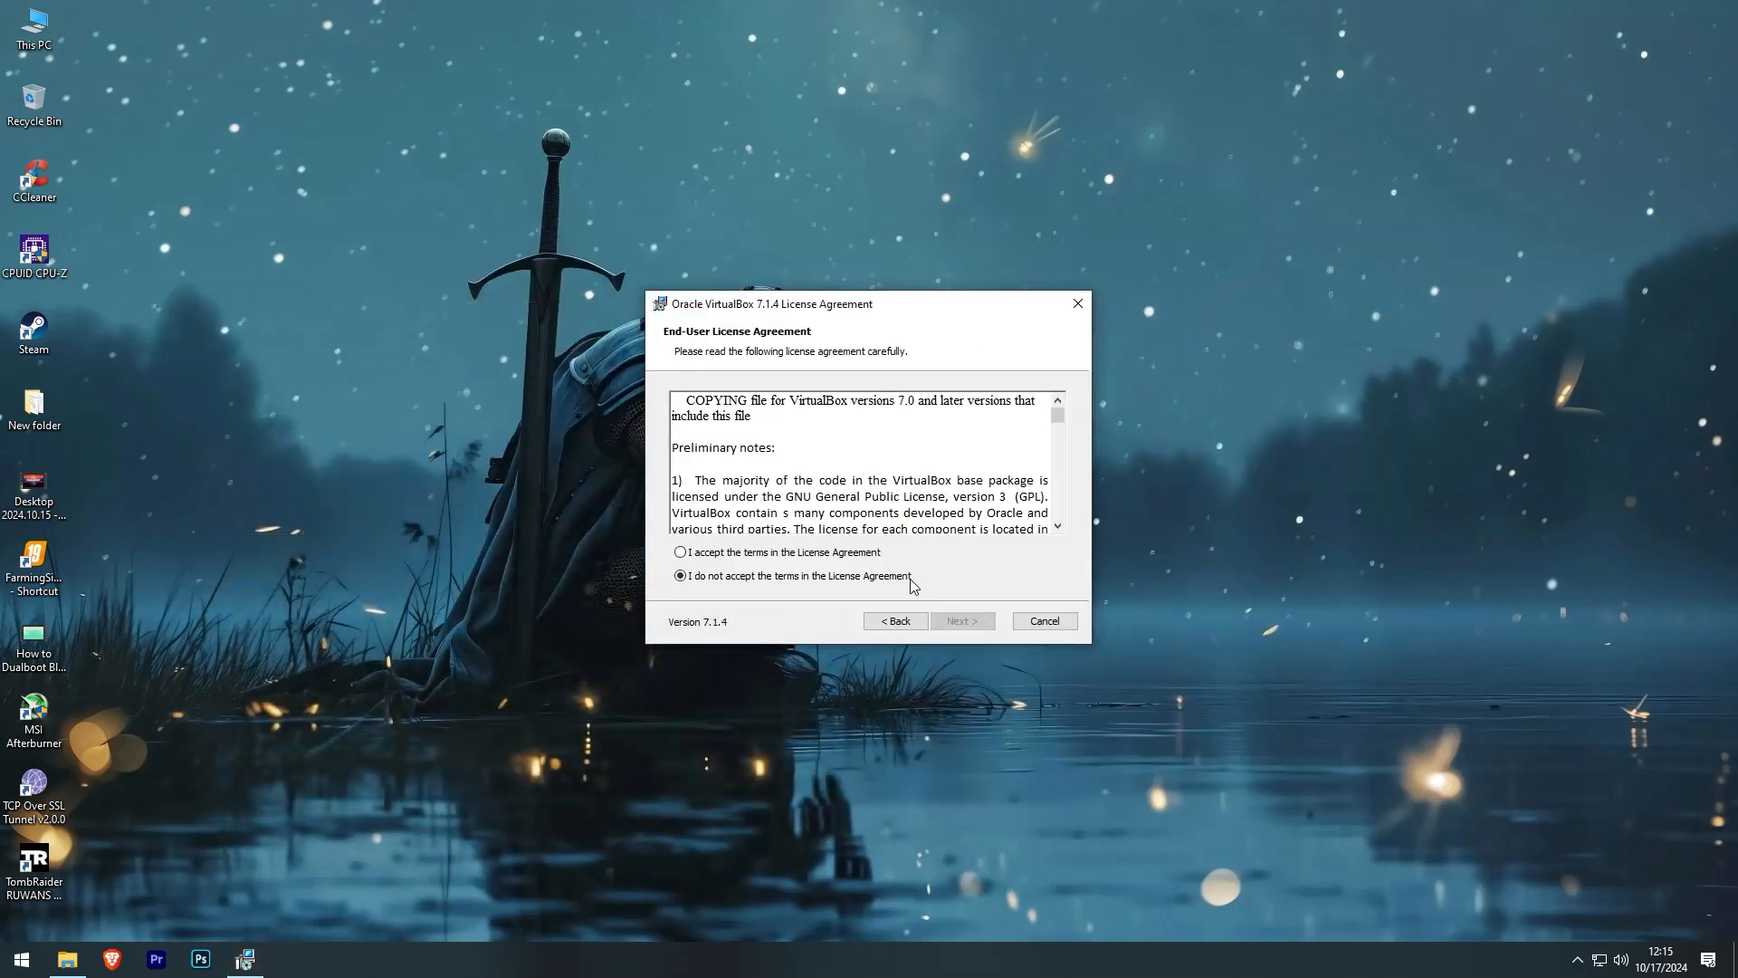
left_click(868, 554)
left_click(963, 622)
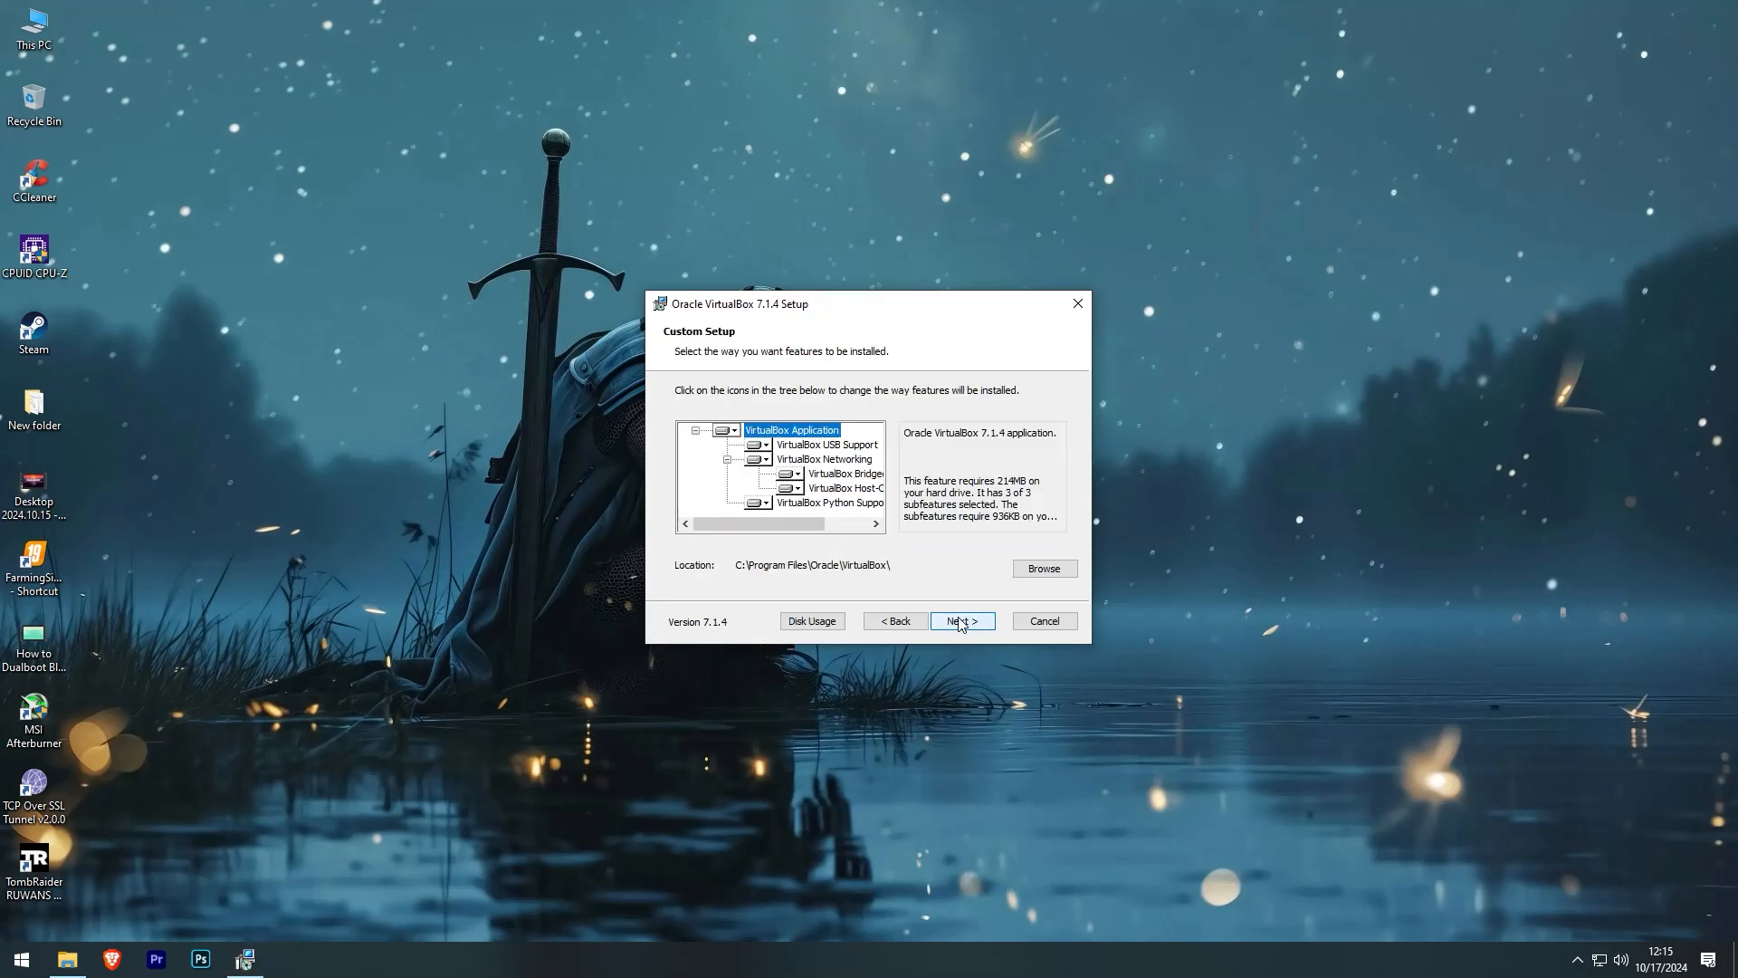
left_click(963, 622)
left_click(962, 622)
left_click(962, 621)
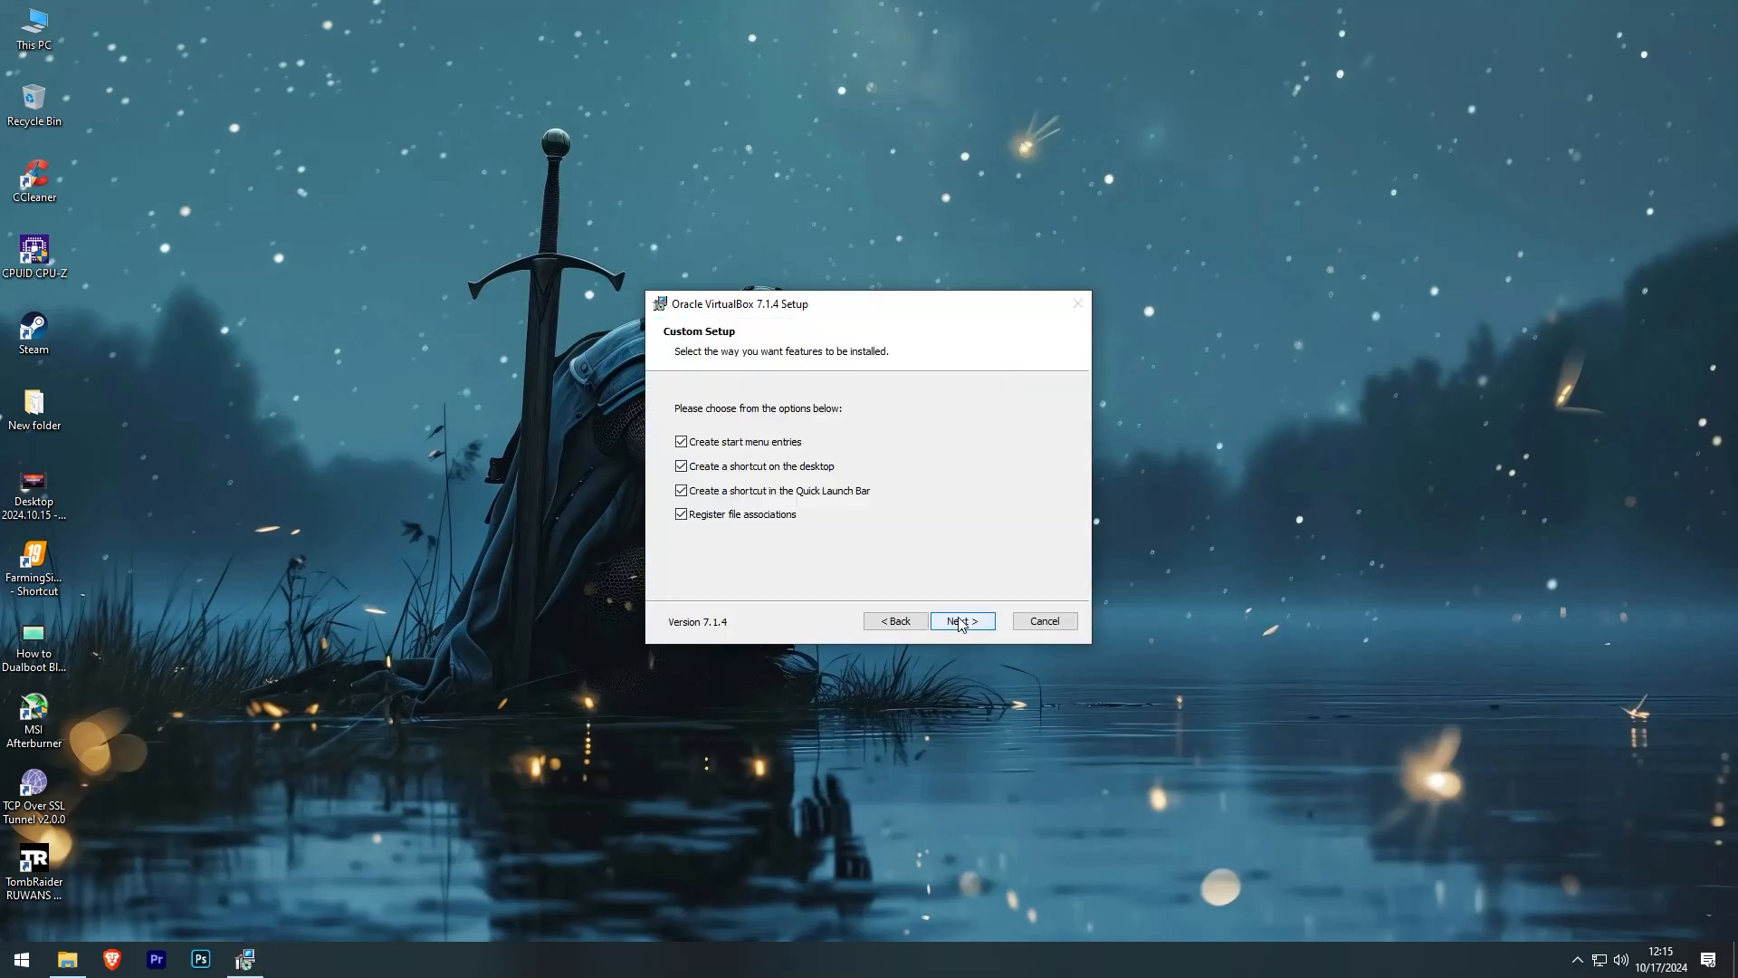
left_click(962, 622)
left_click(962, 622)
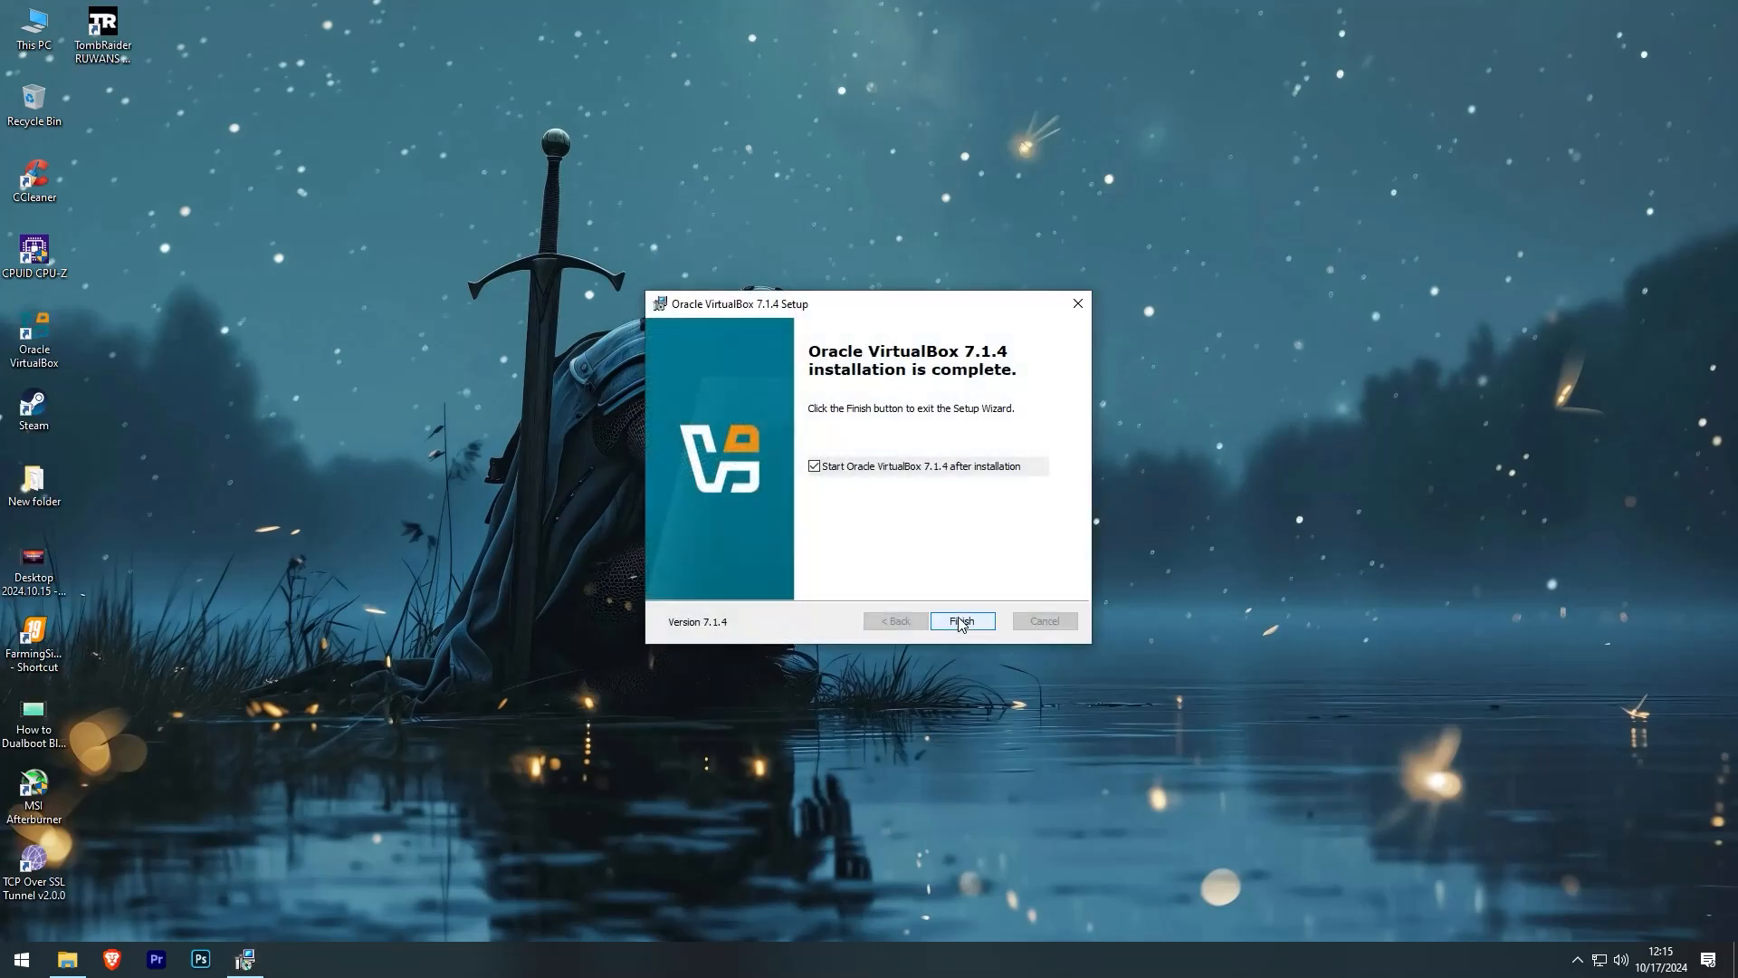
left_click(960, 621)
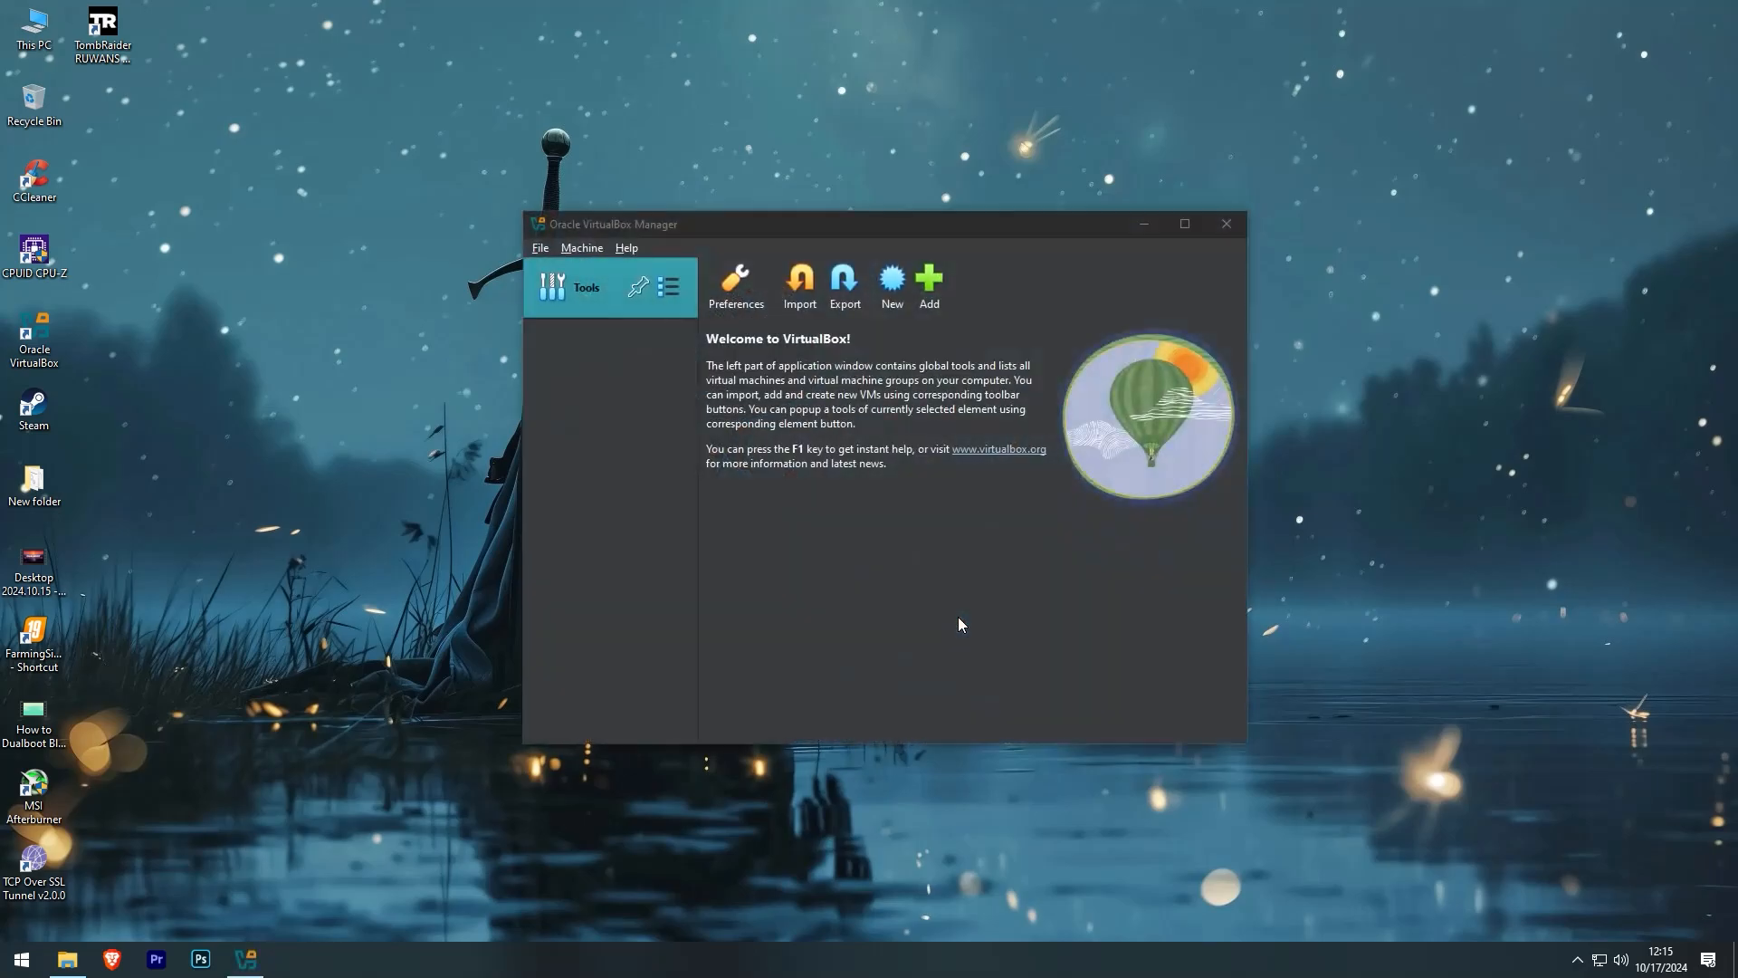
- Install the 7.1.4 Extension Pack from the .vbox-extpack file in Downloads\Kali and accept its licence
left_click(68, 960)
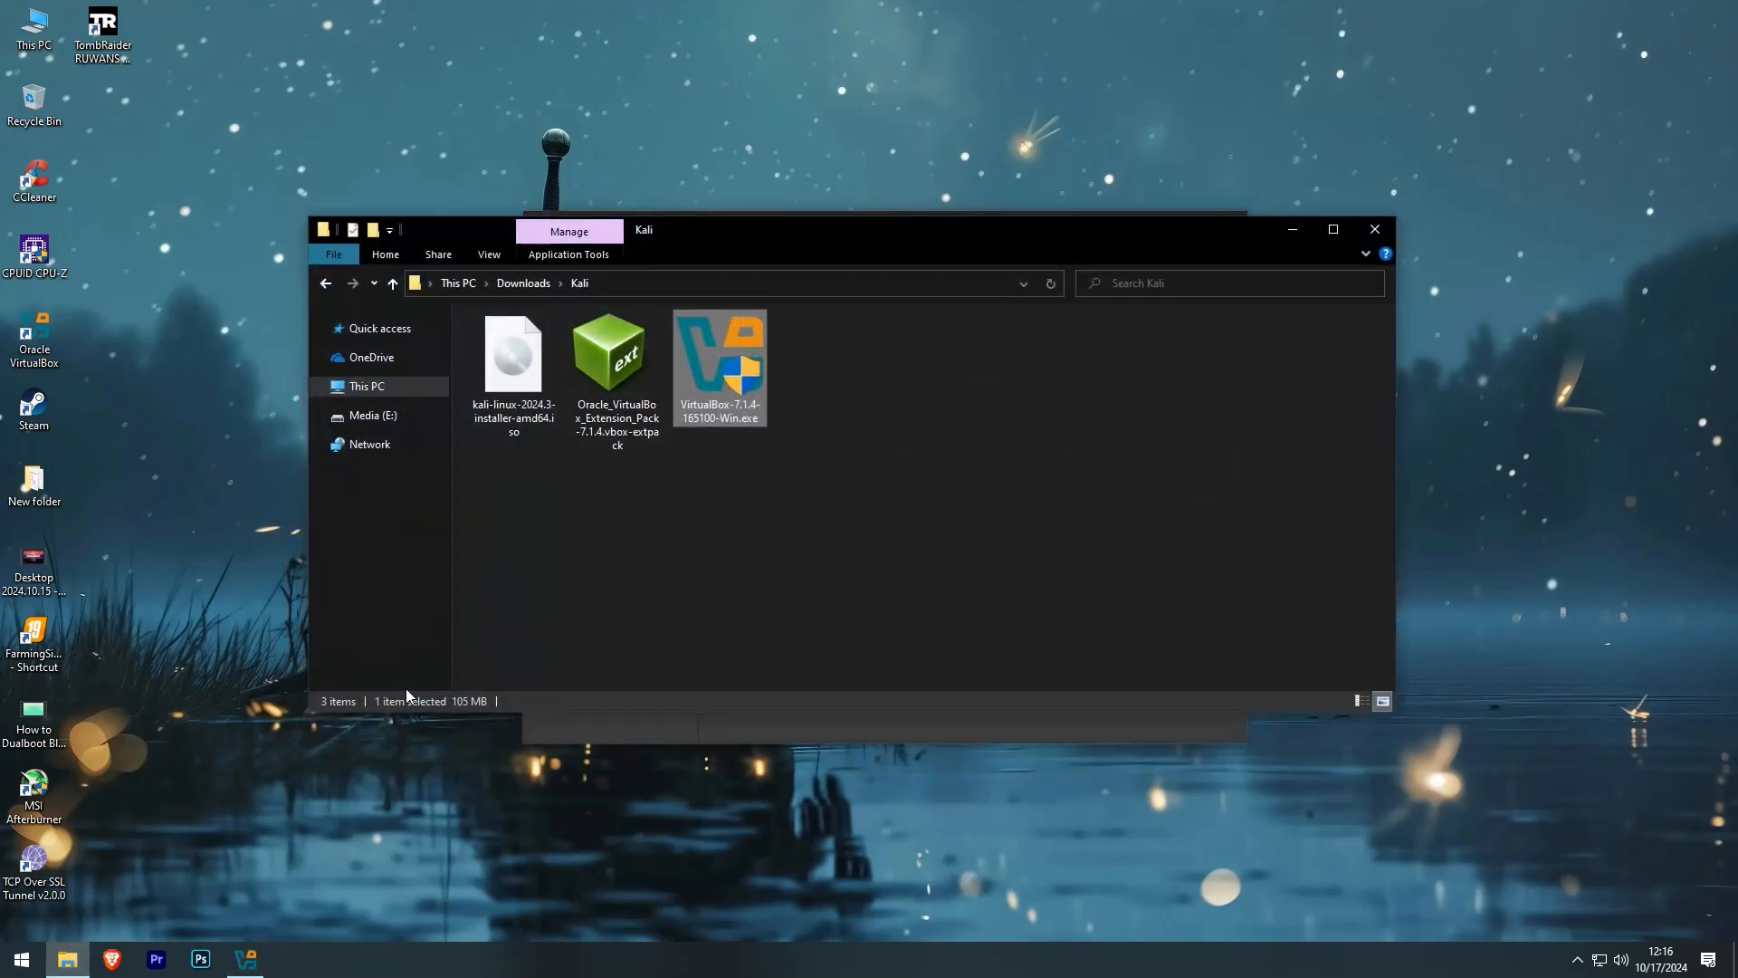
left_click(613, 554)
left_click(613, 414)
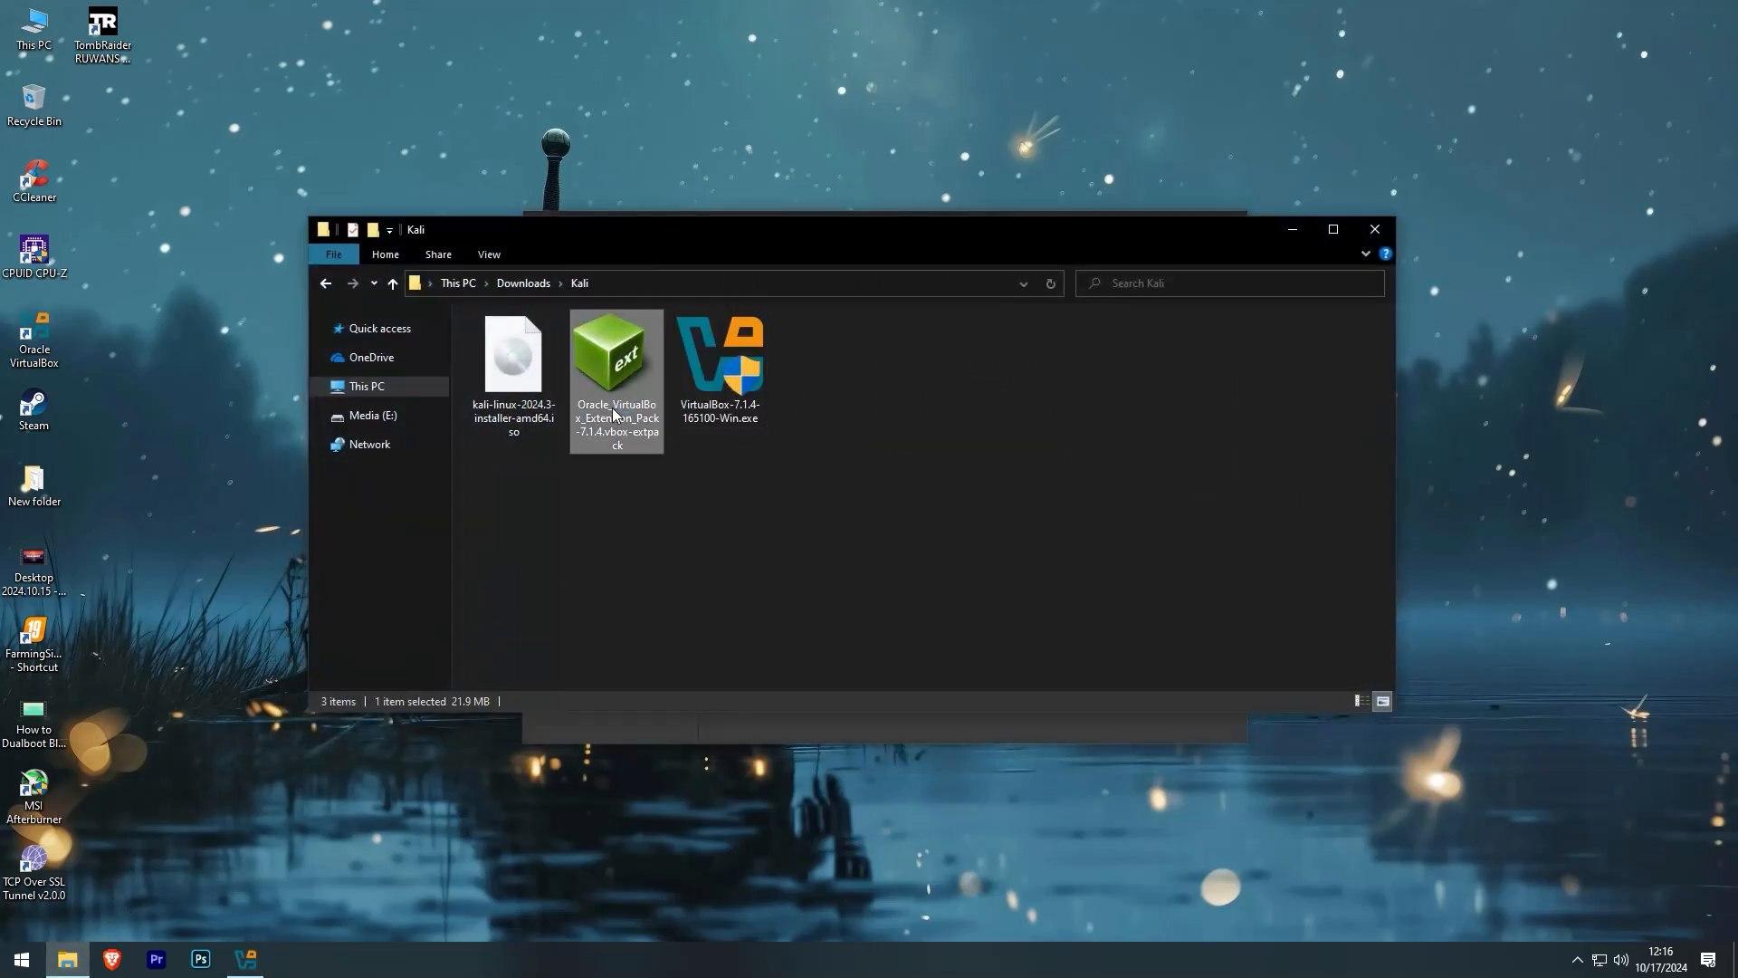
double_click(614, 415)
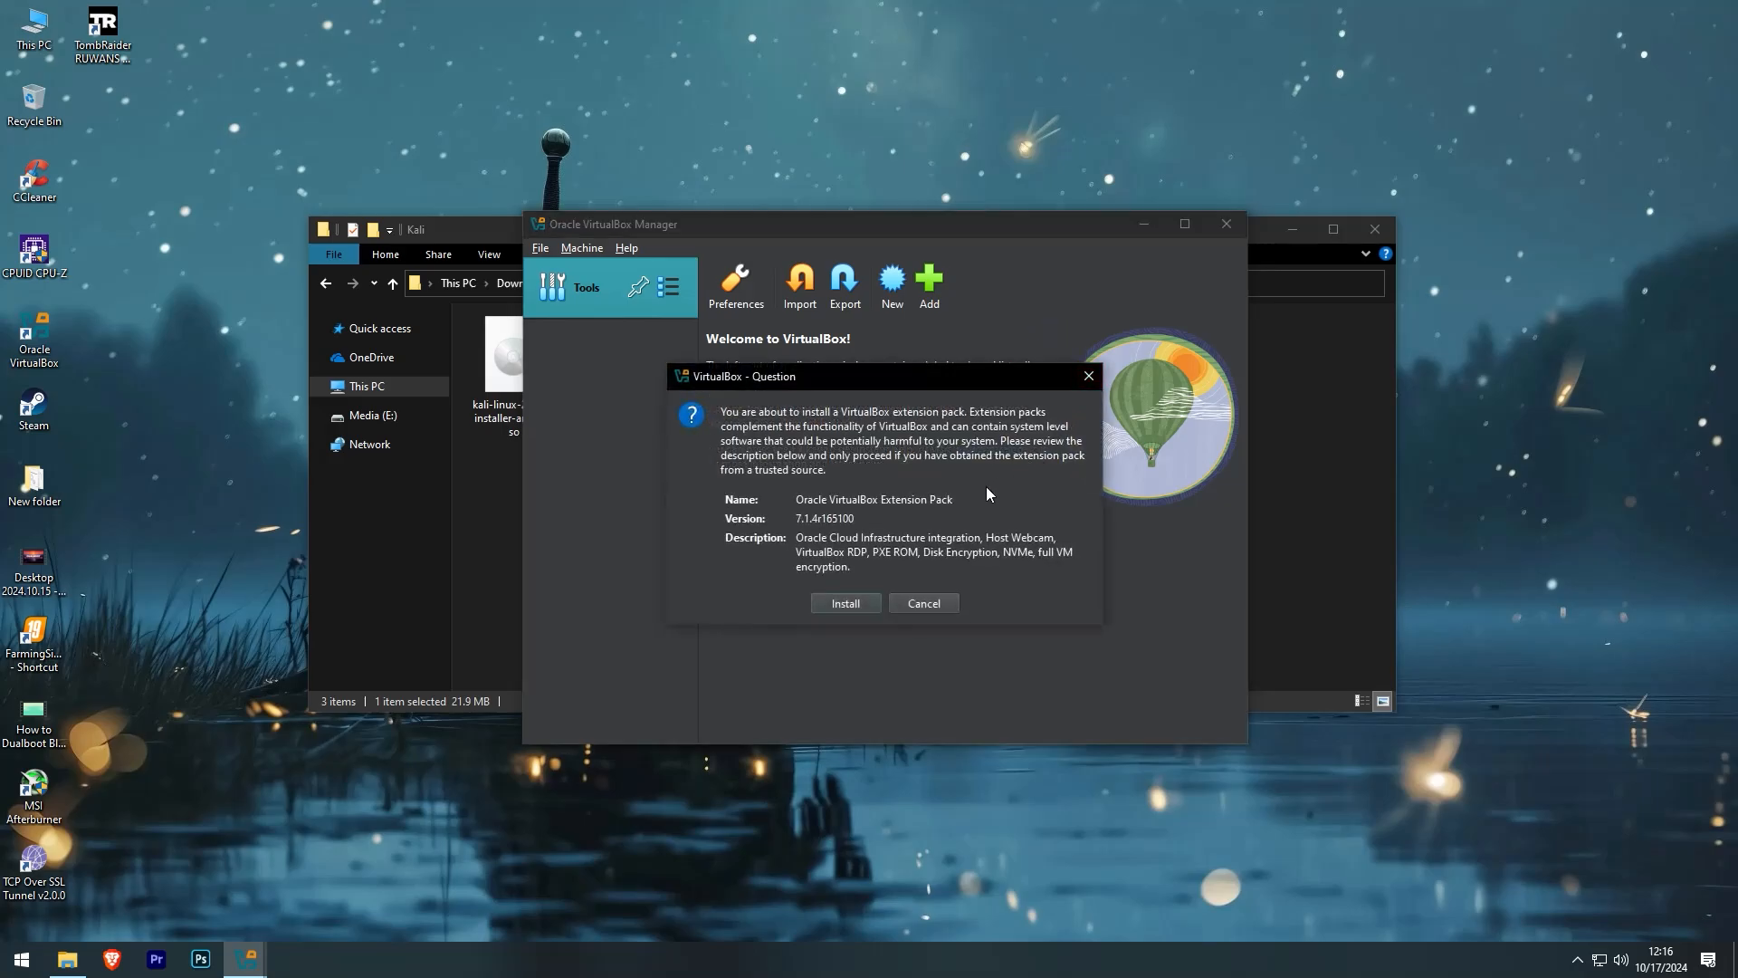
left_click(845, 603)
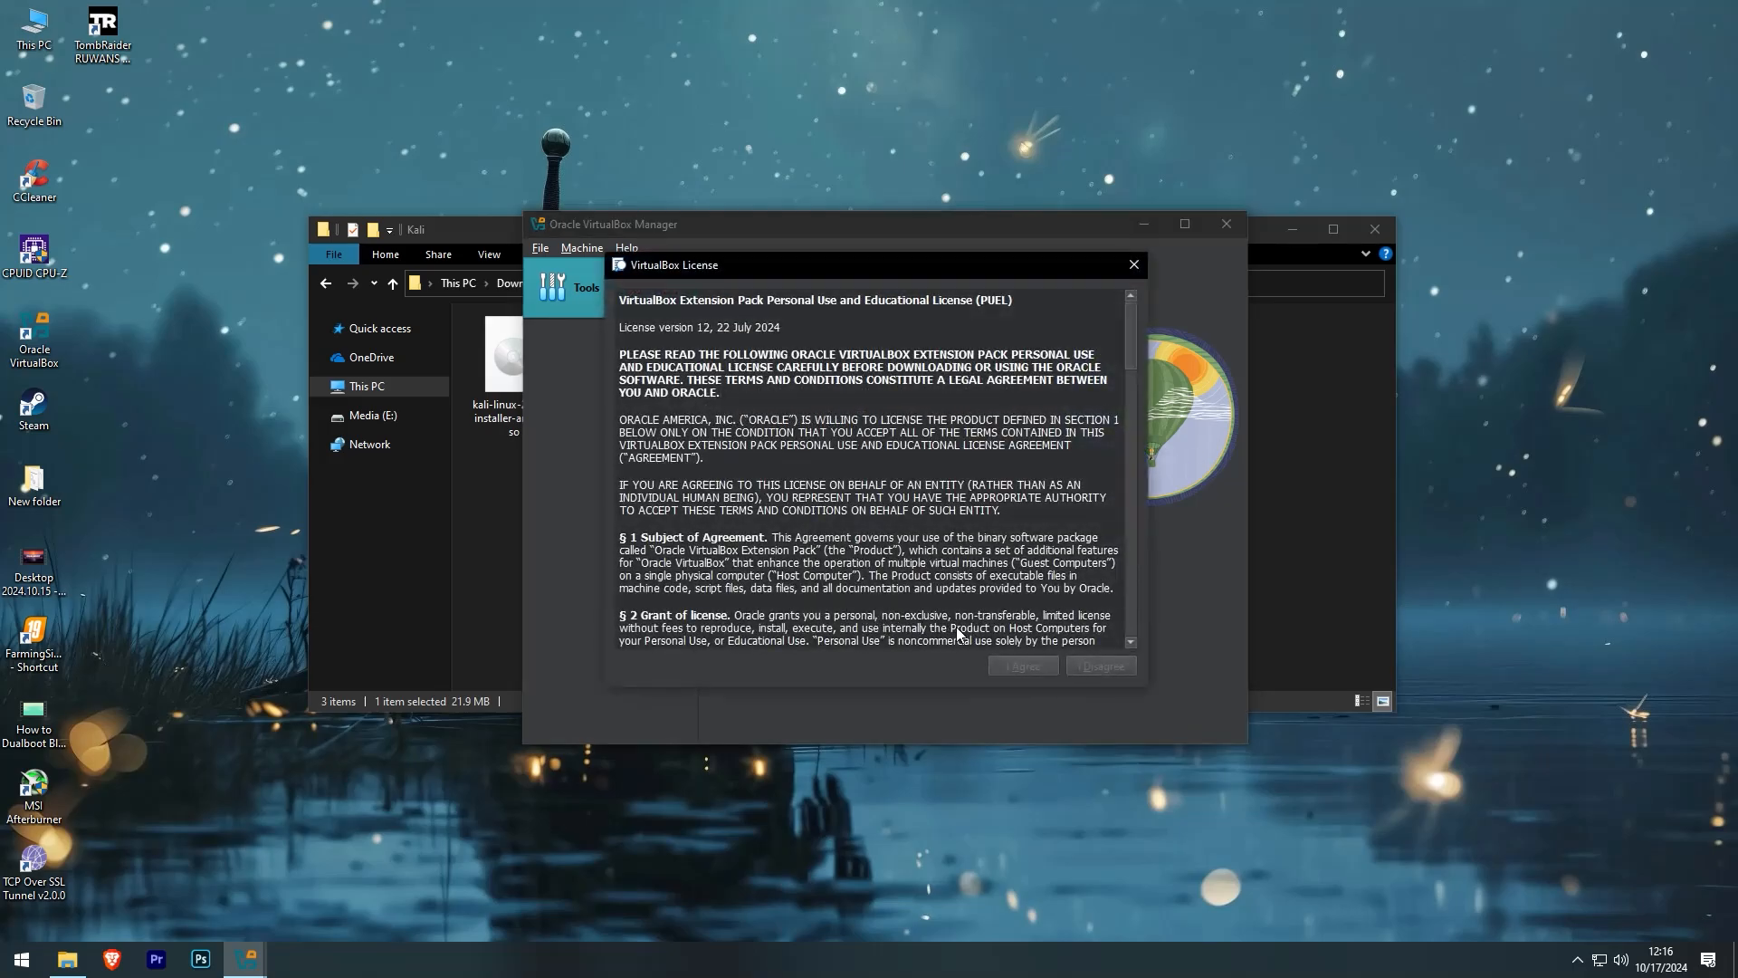
scroll(1125, 567, "down", 4)
left_click_drag(1133, 381, 1133, 620)
left_click(1021, 667)
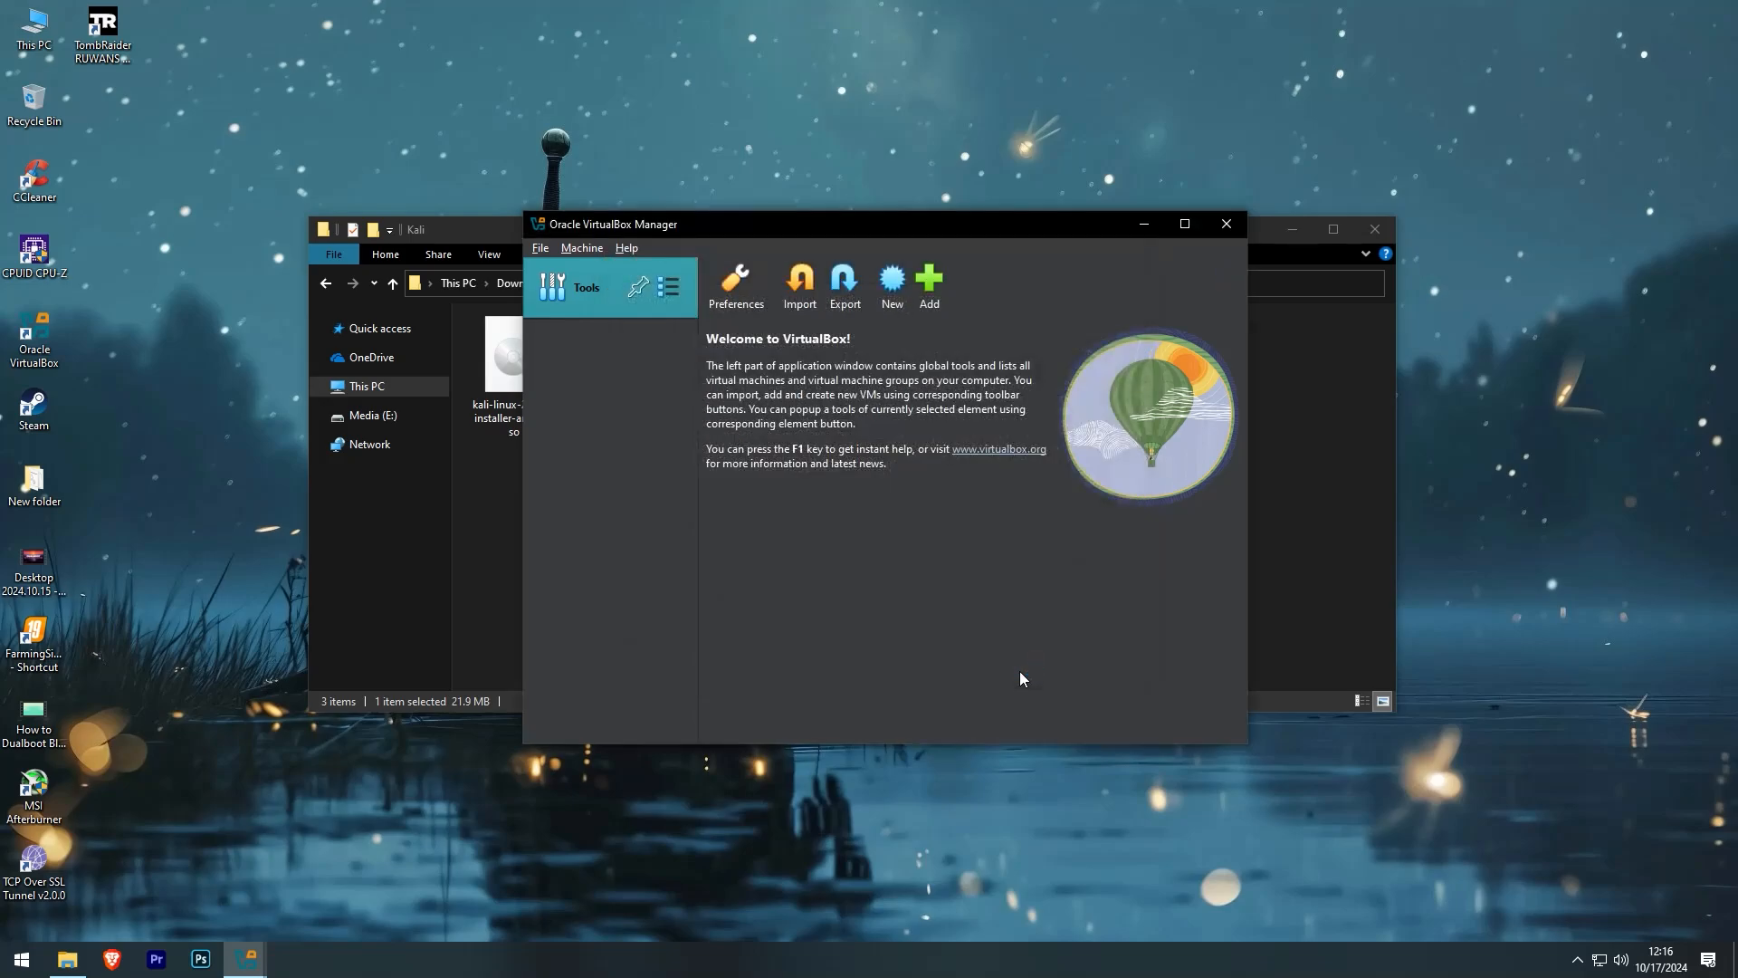
- Create a new VM named 'Kali Linux' with subtype Other Linux (64-bit)
left_click(1292, 229)
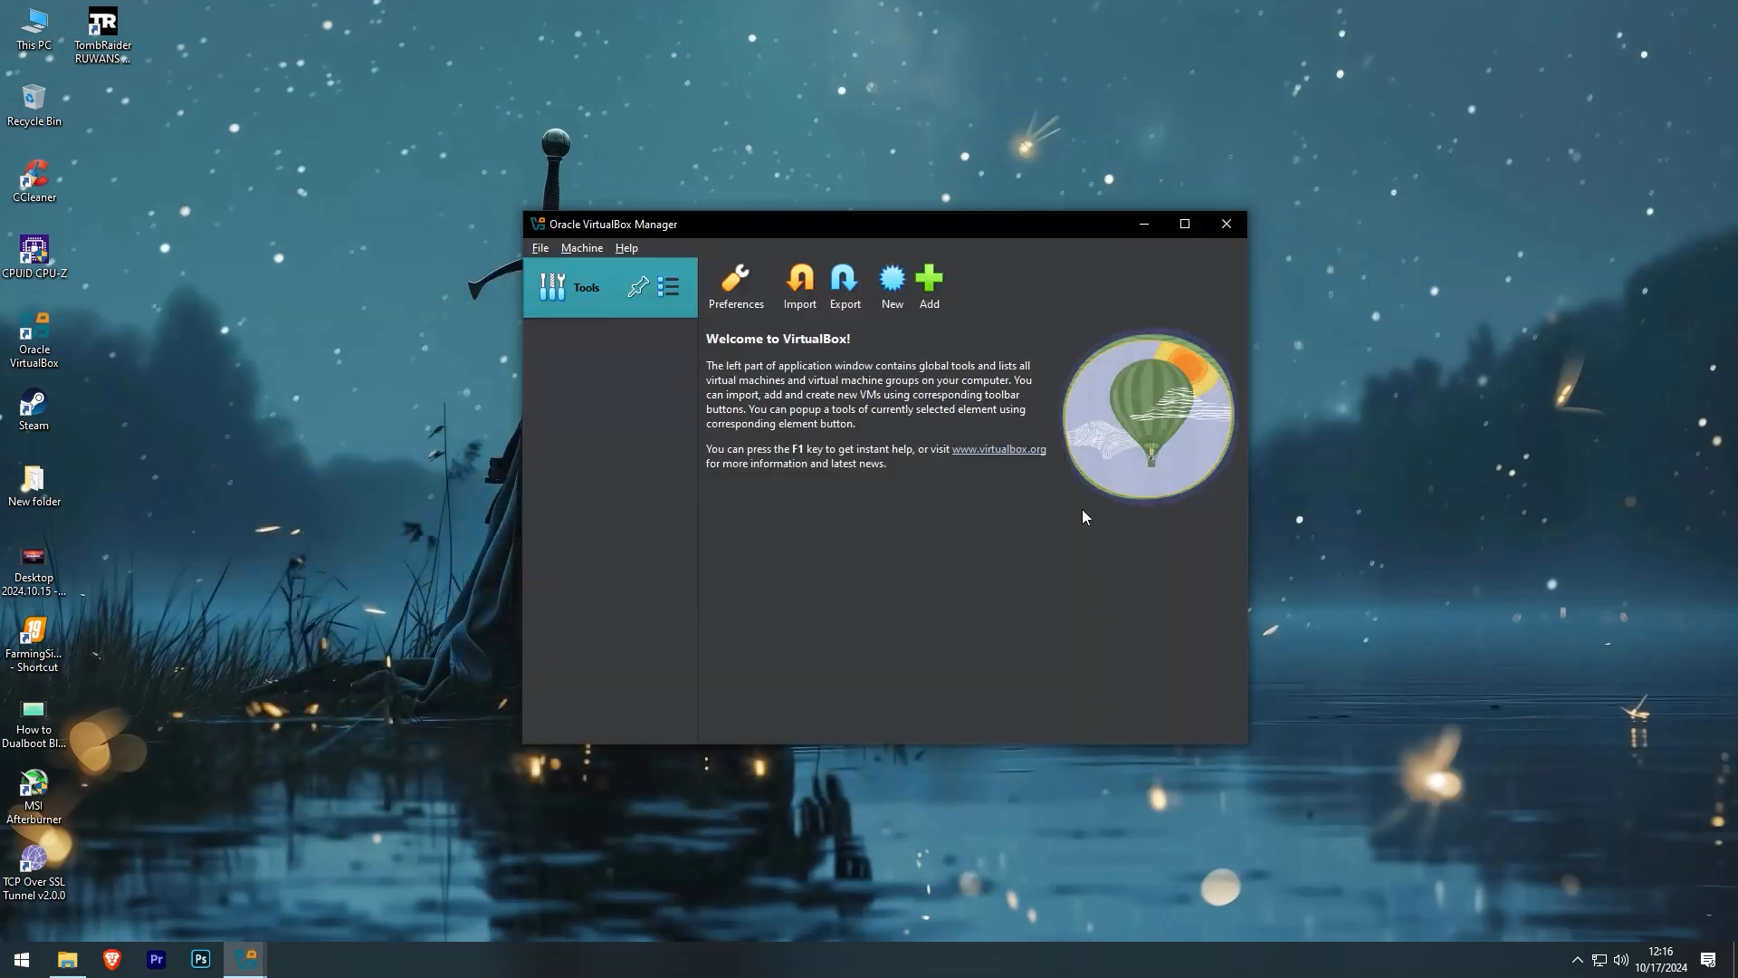
left_click(890, 306)
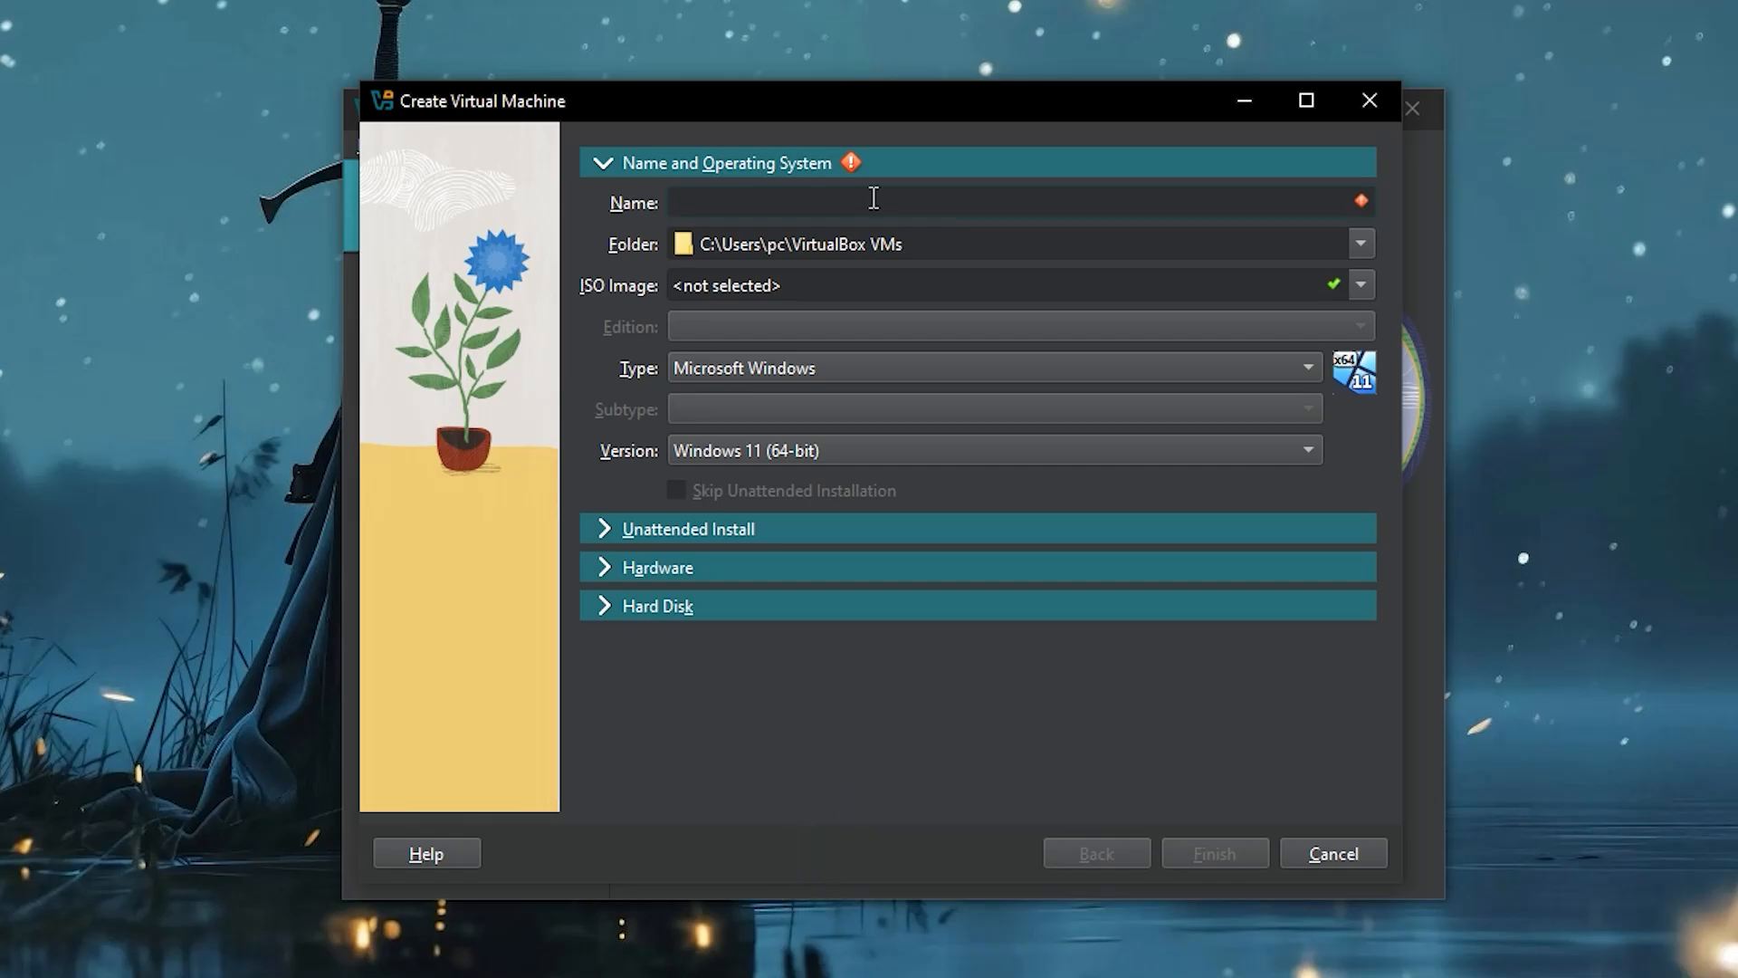
type("Kali Linux")
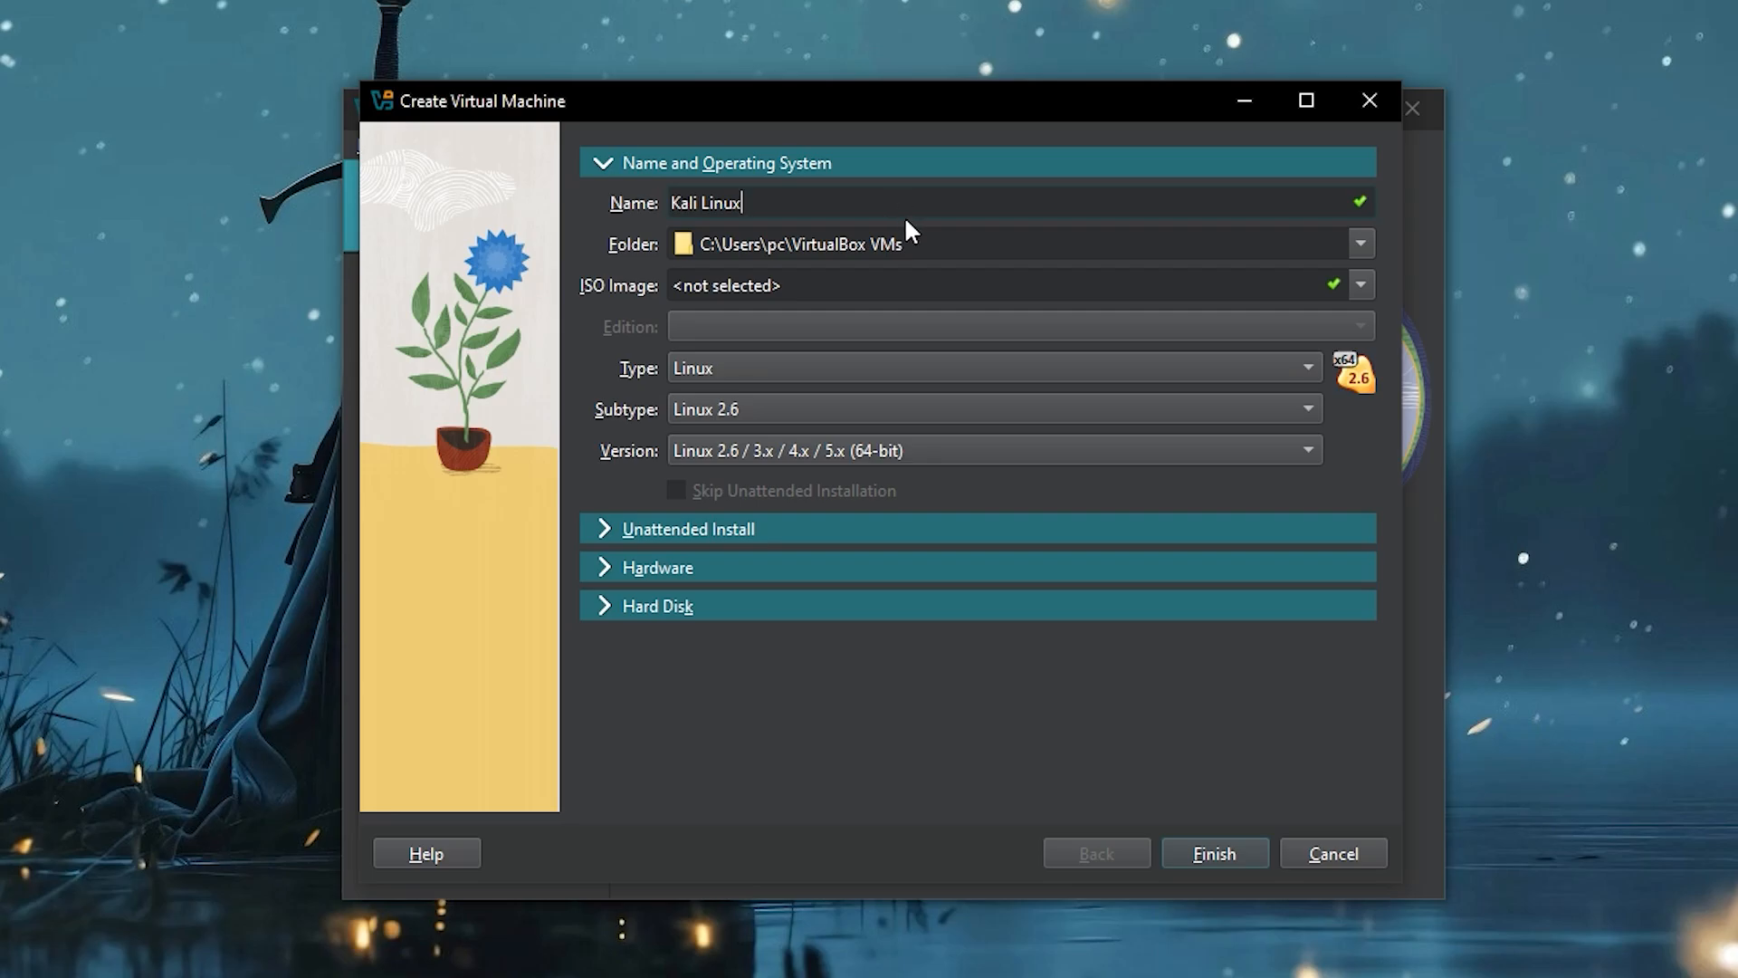
left_click(843, 408)
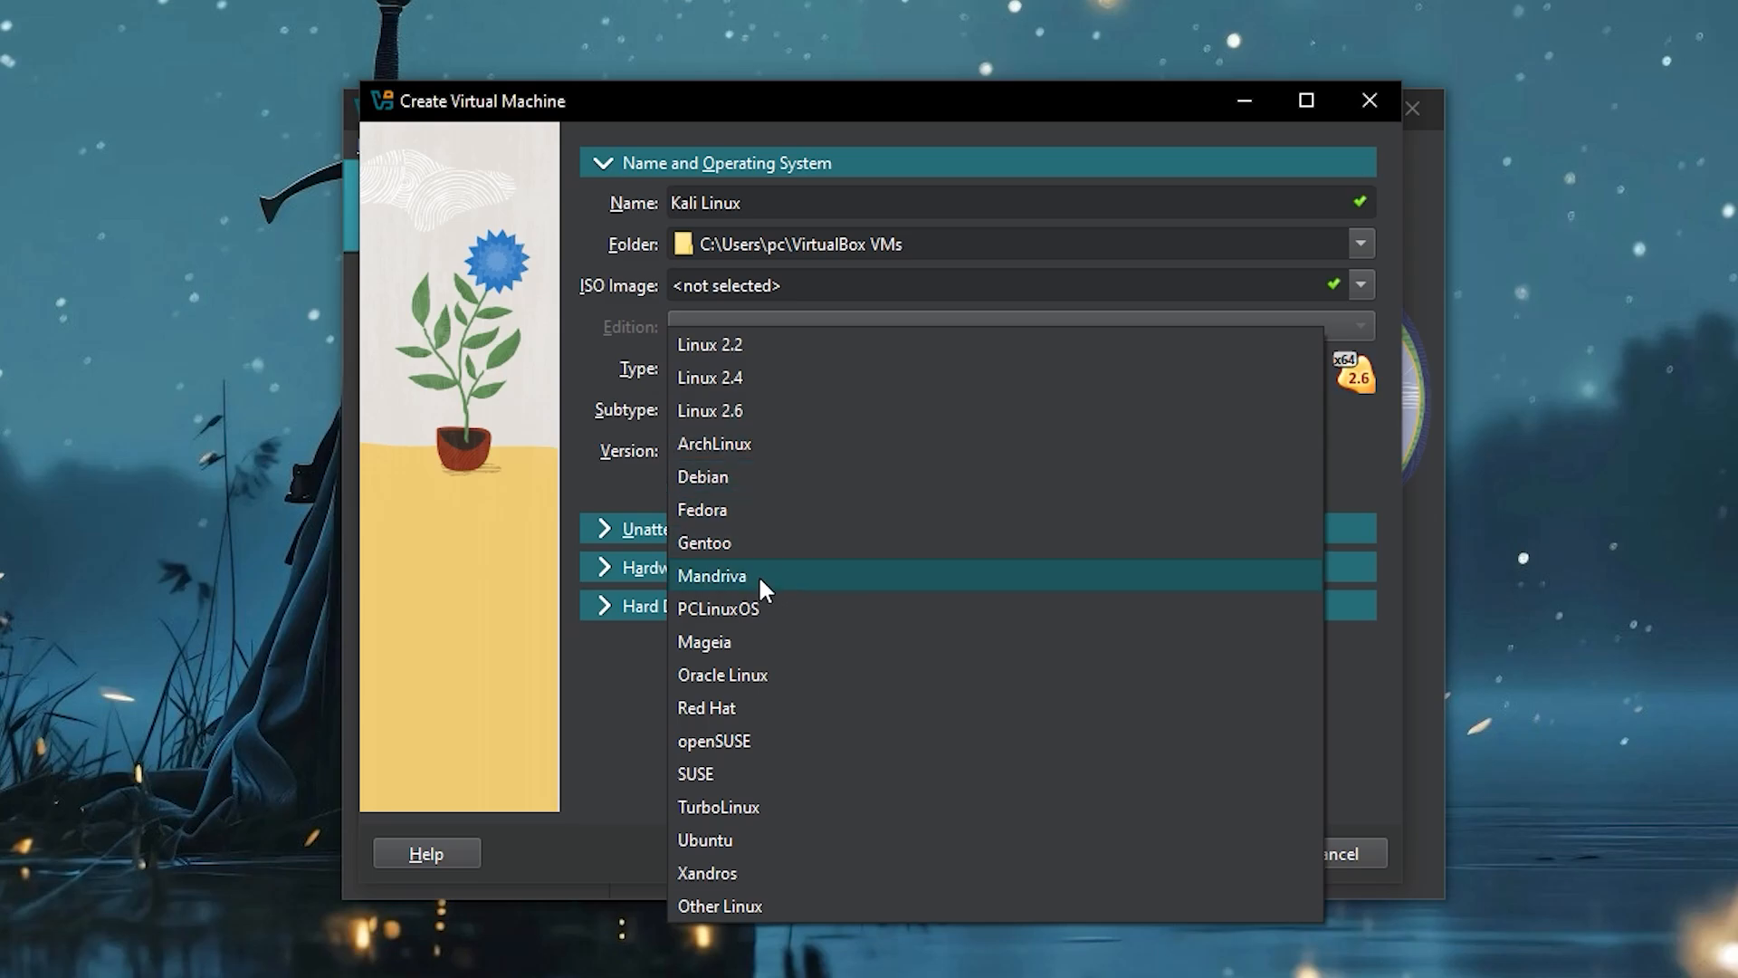
left_click(726, 903)
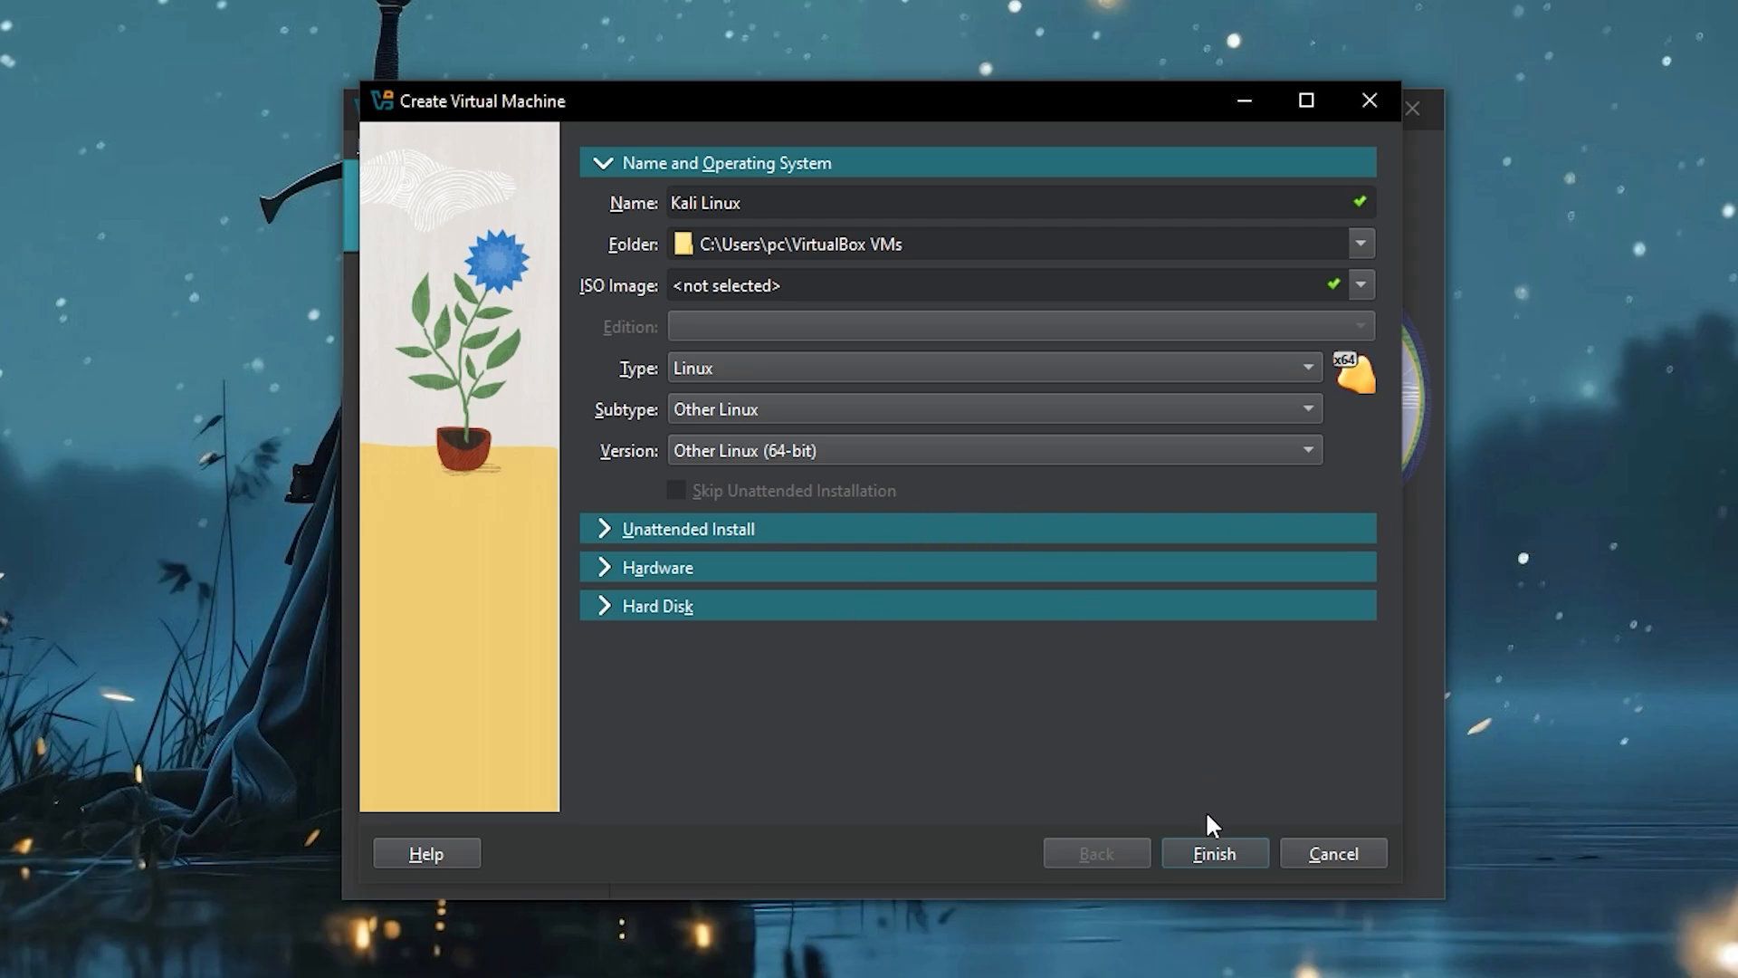
left_click(606, 527)
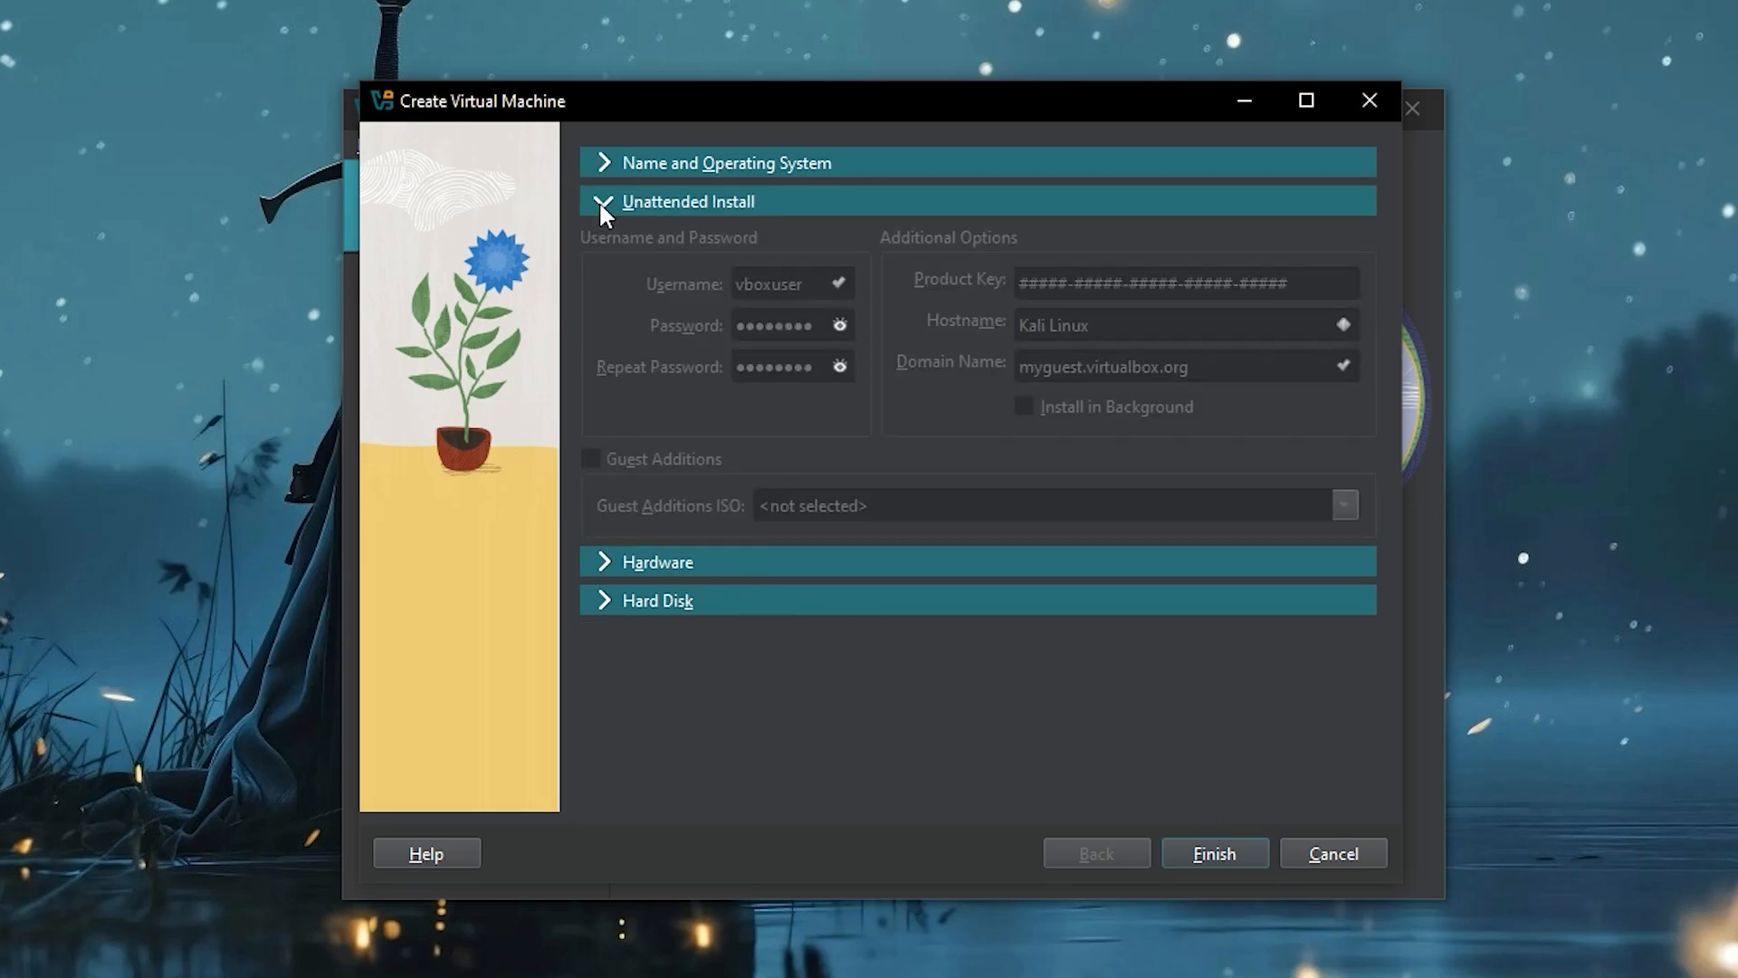
- Give the VM 6144 MB base memory and 2 processors
left_click(609, 559)
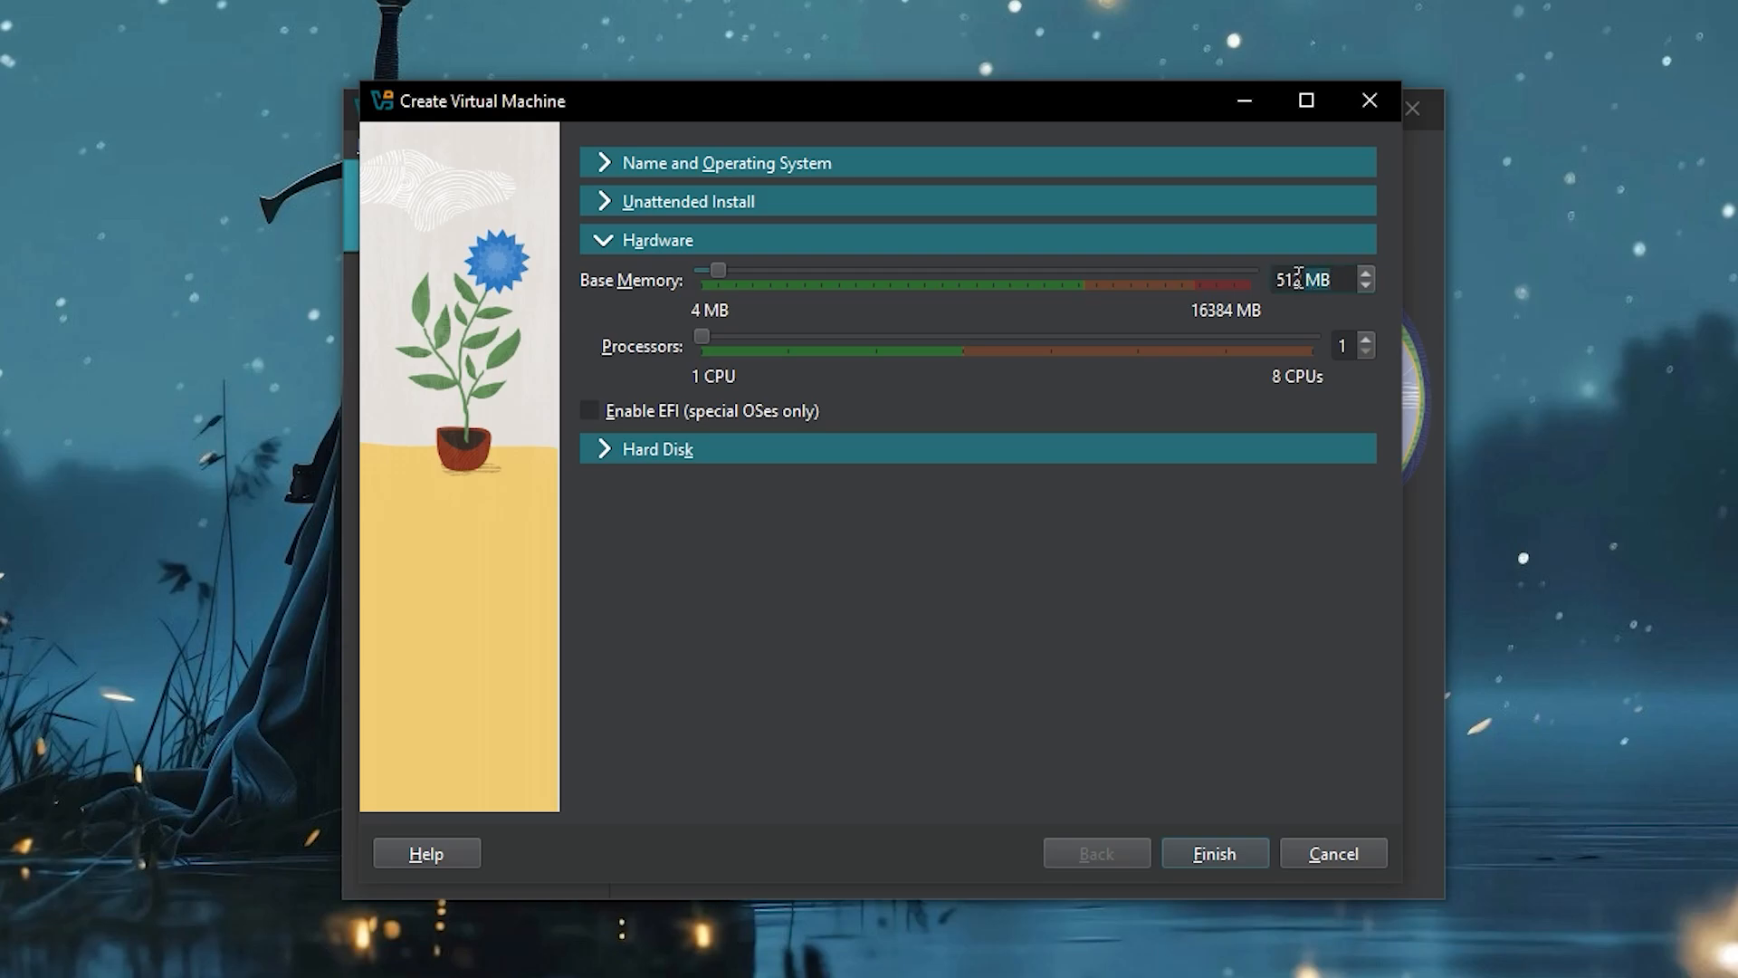
left_click_drag(1305, 279, 1279, 281)
key("BackSpace")
type("5144")
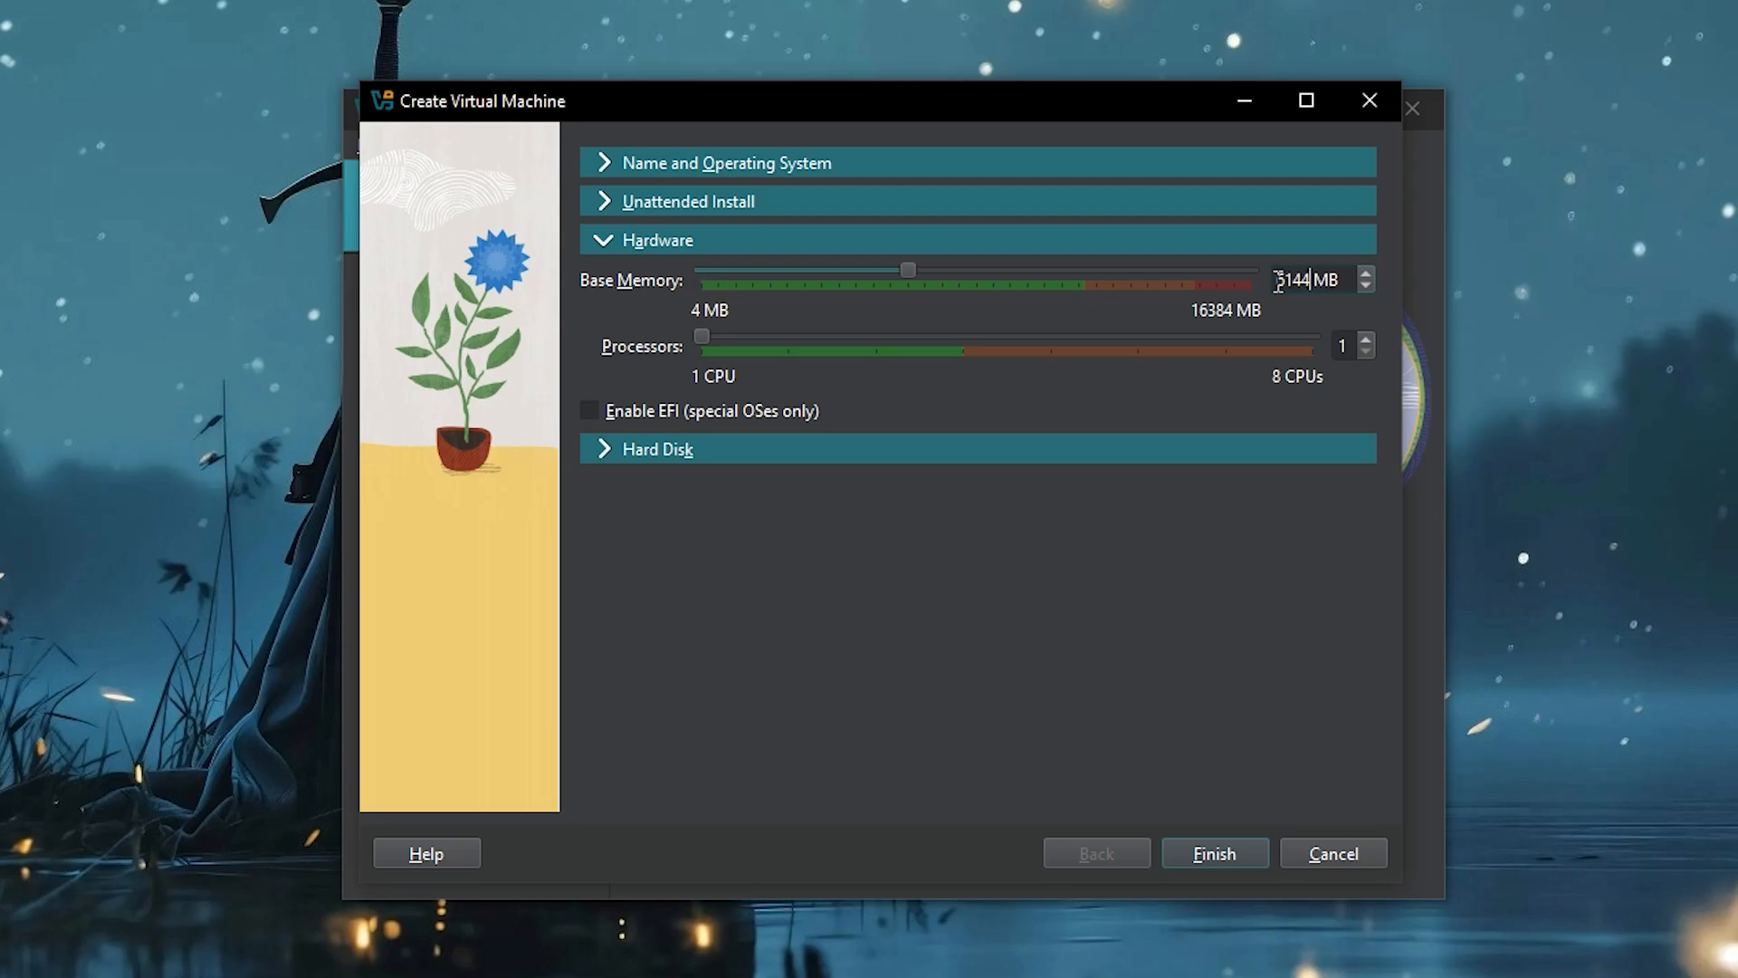
left_click_drag(1351, 343, 1340, 343)
type("2")
- Set the virtual hard disk size to 32 GB and finish creating the VM
left_click(609, 446)
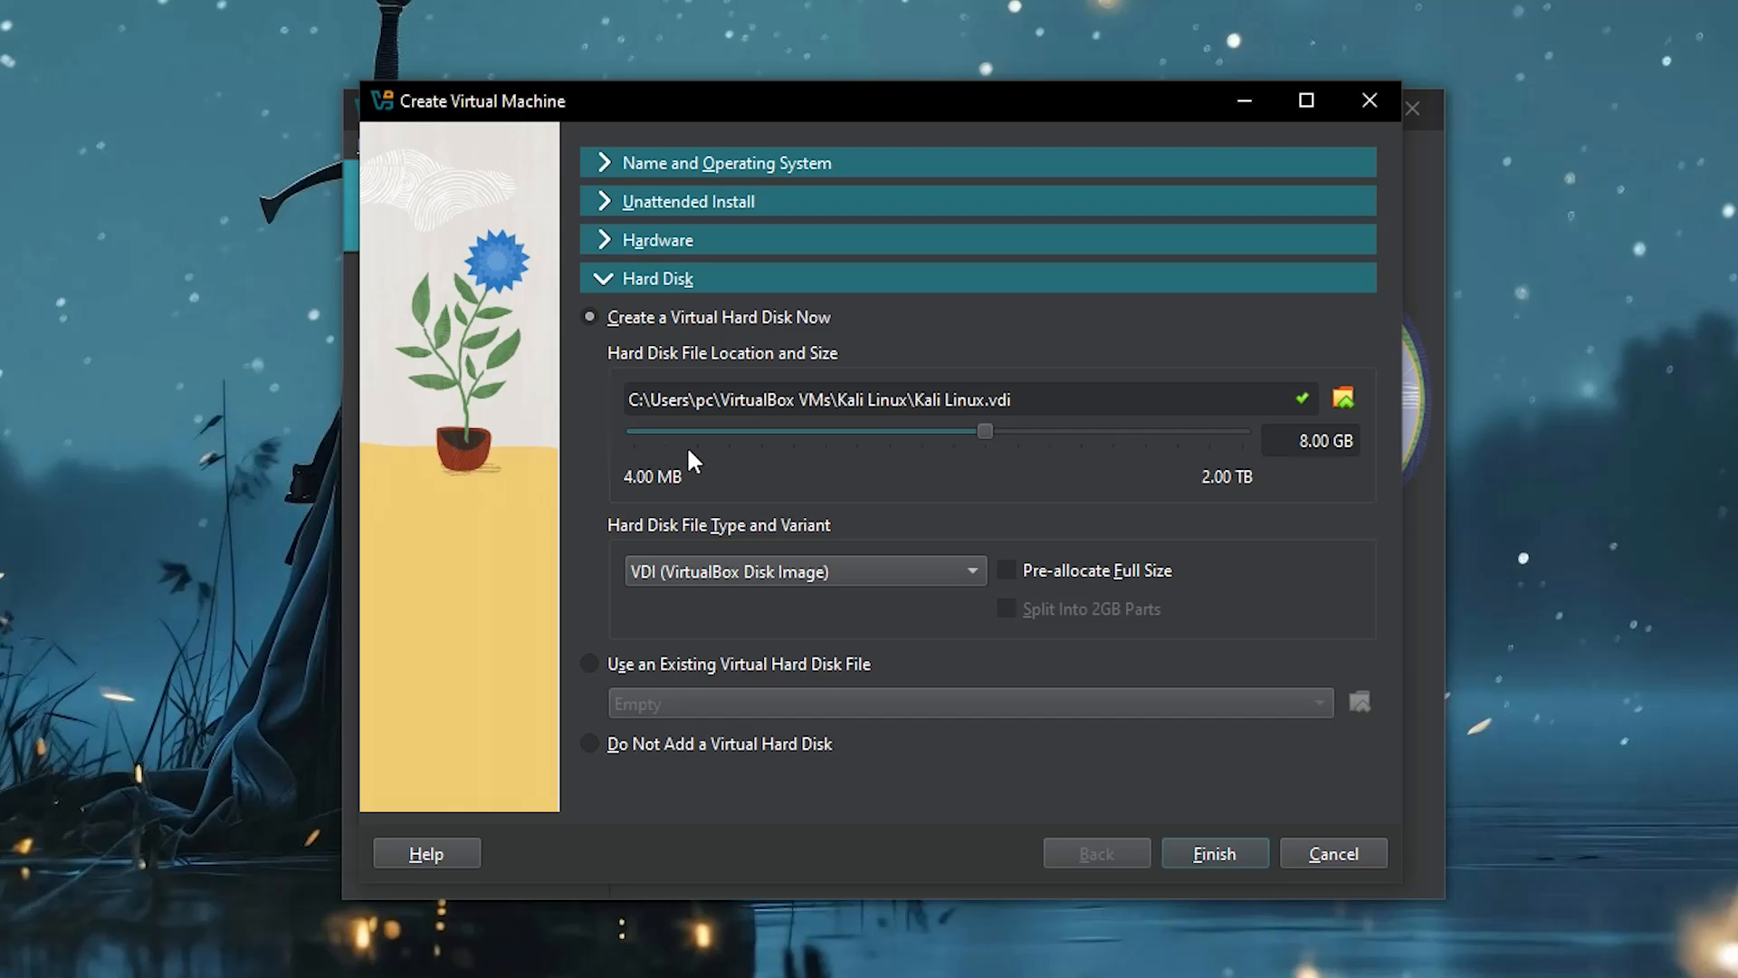
double_click(1313, 442)
type("32")
left_click(1211, 851)
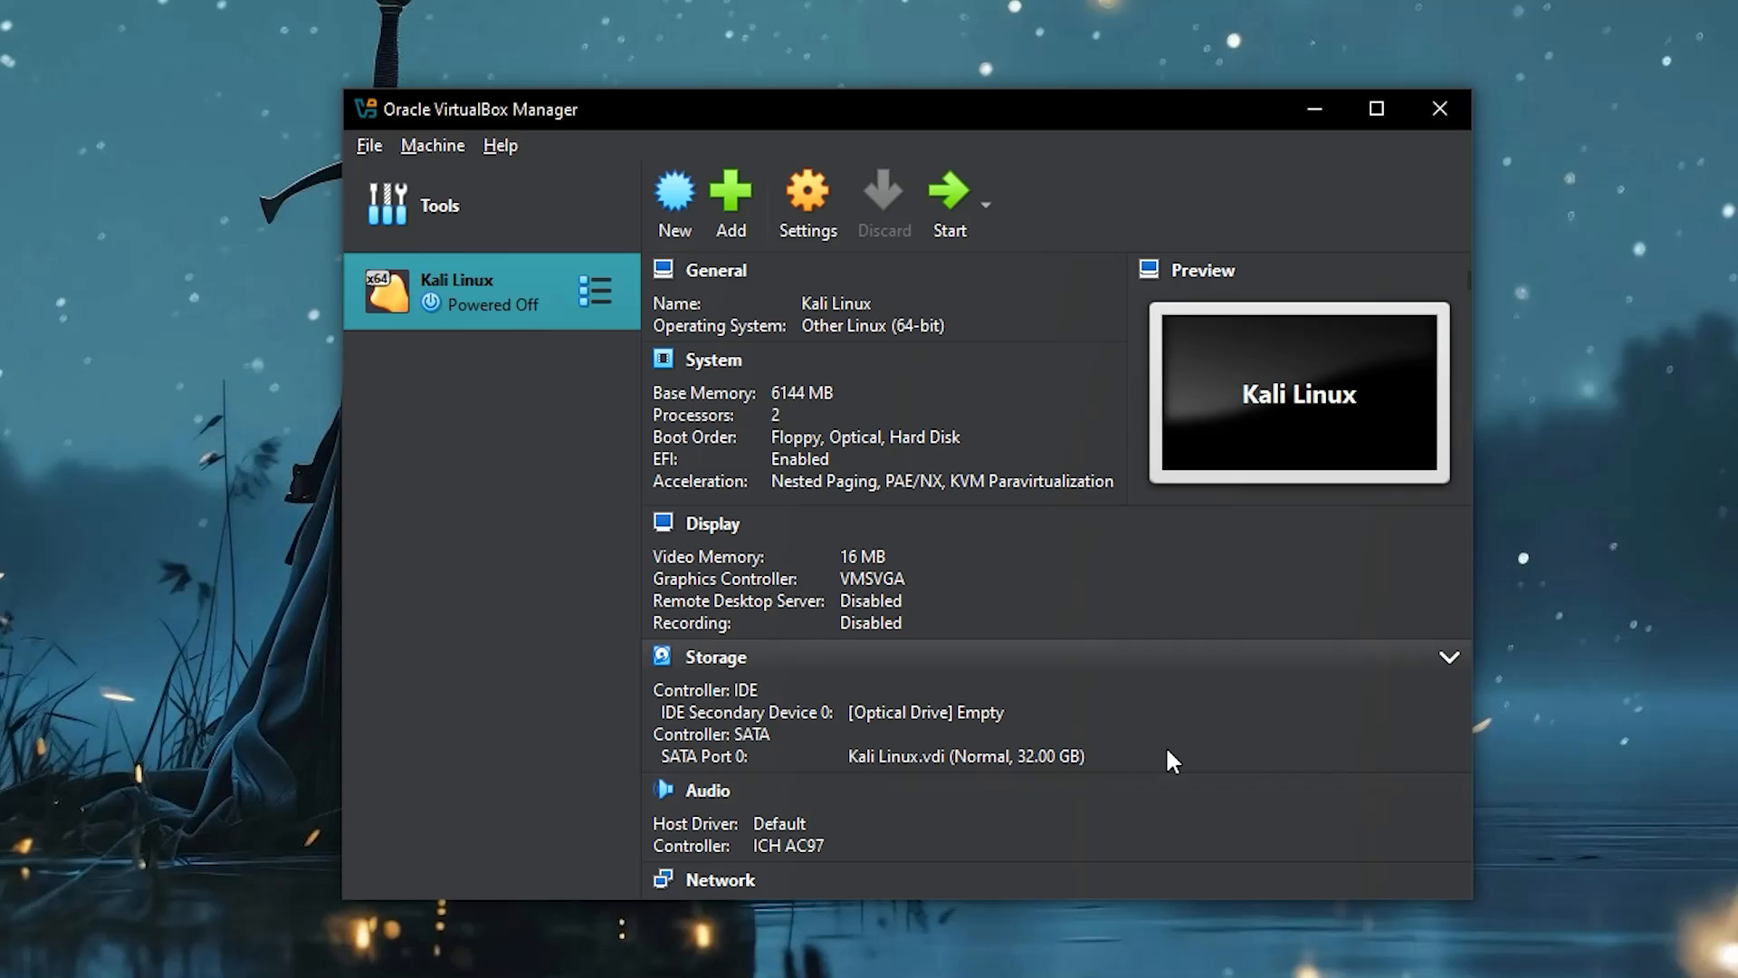
- In the Kali Linux VM's General > Advanced settings, set Shared Clipboard and Drag'n'Drop to Bidirectional
left_click(809, 217)
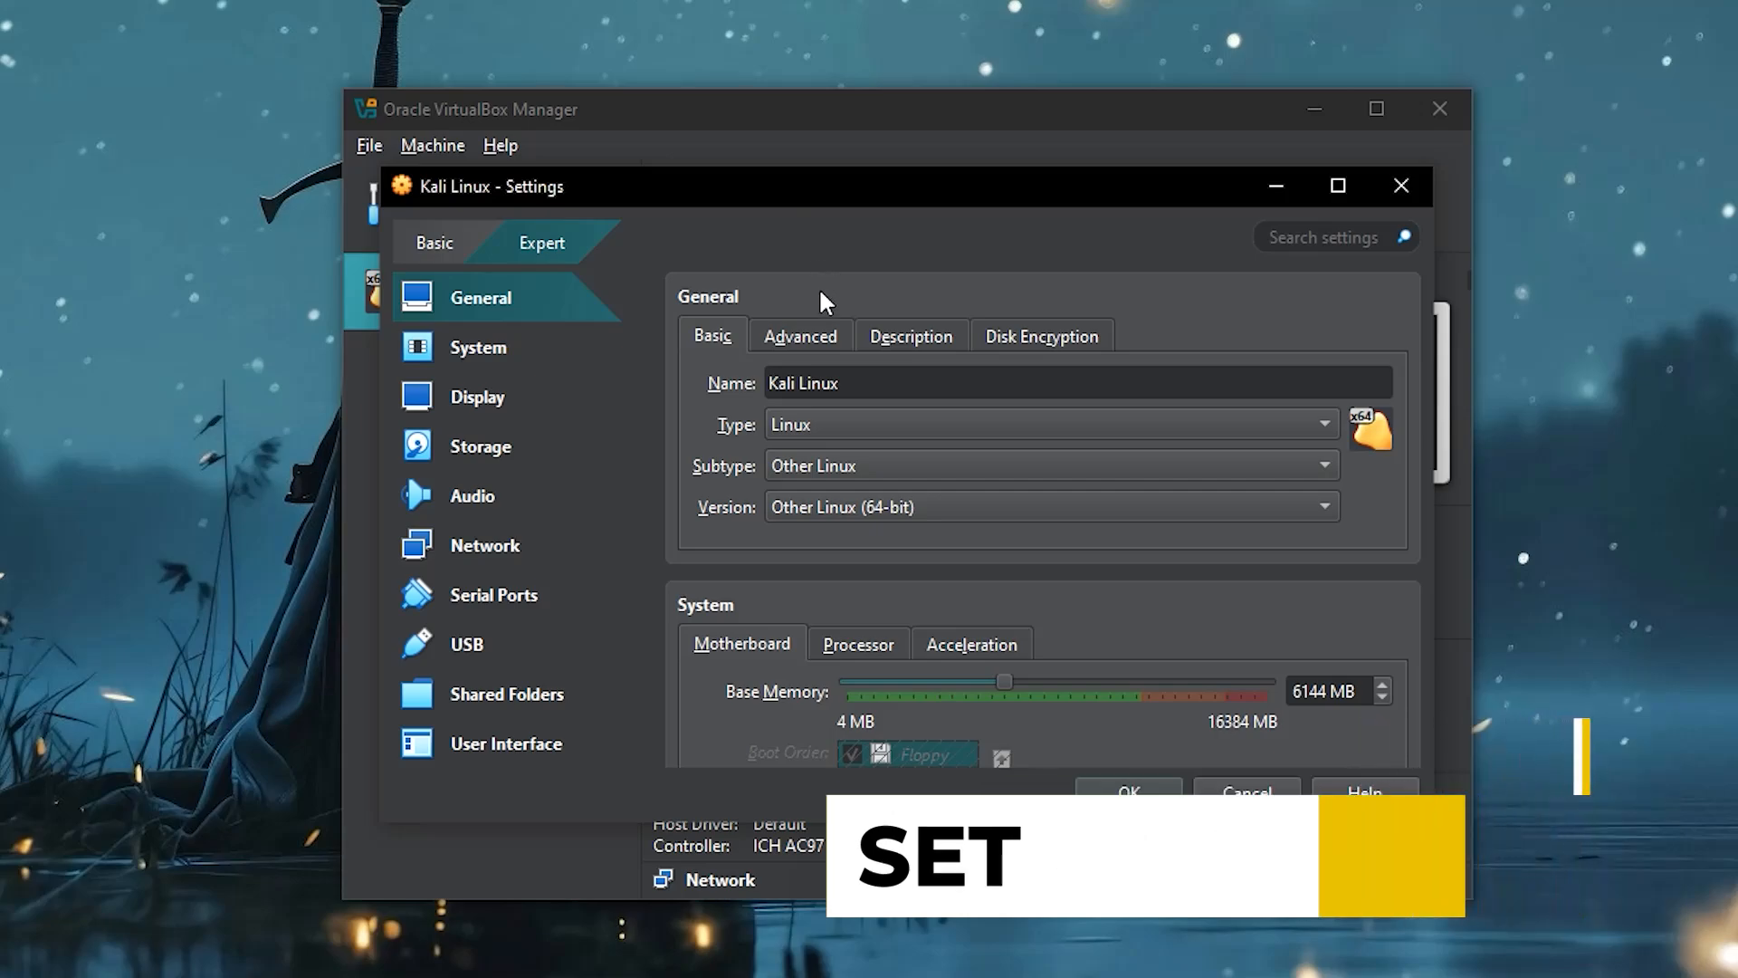
left_click(826, 336)
left_click(873, 423)
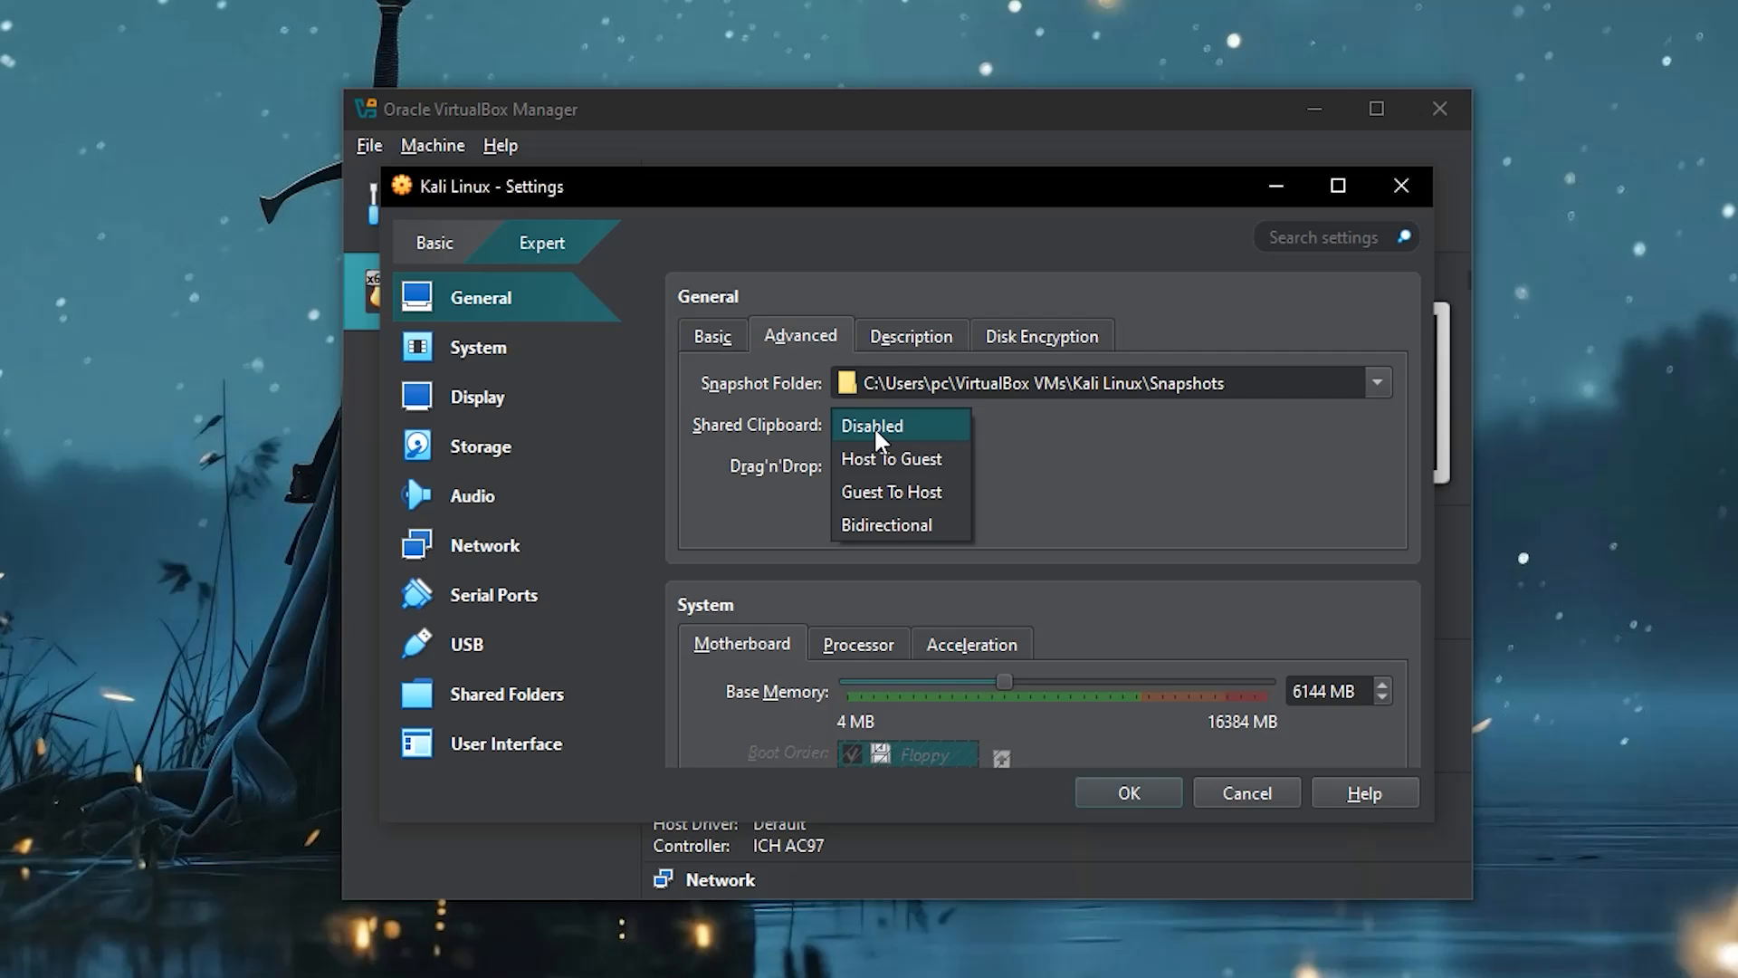
left_click(886, 525)
left_click(875, 471)
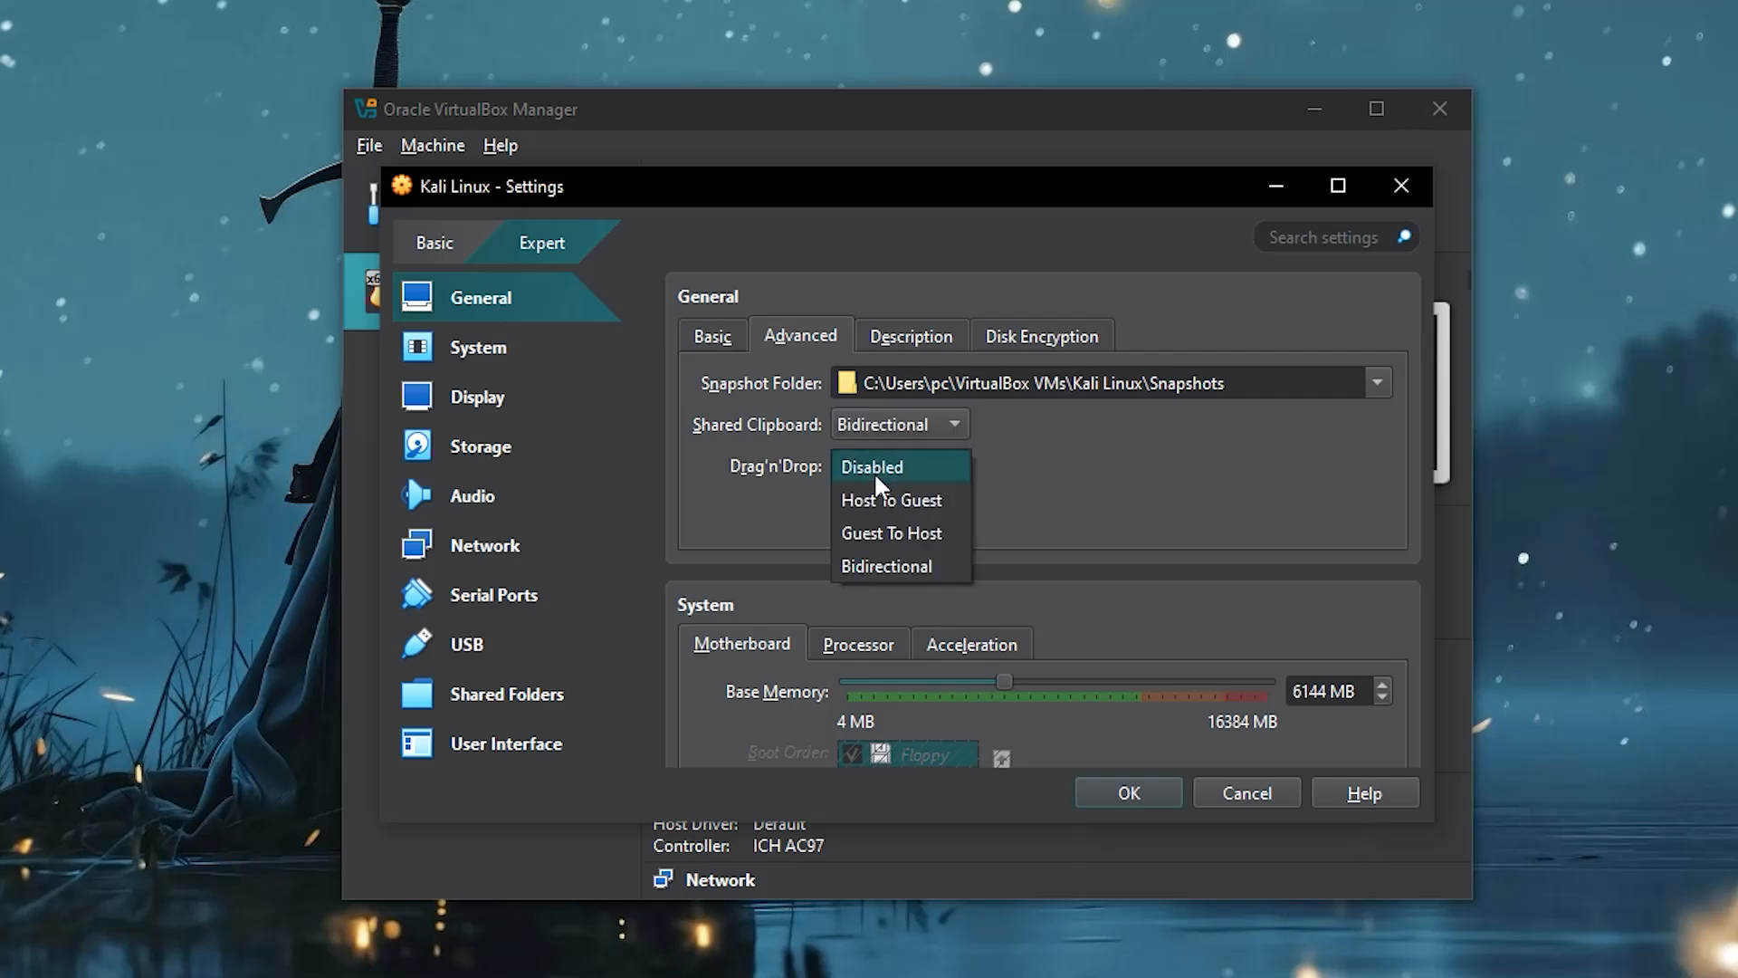
left_click(884, 566)
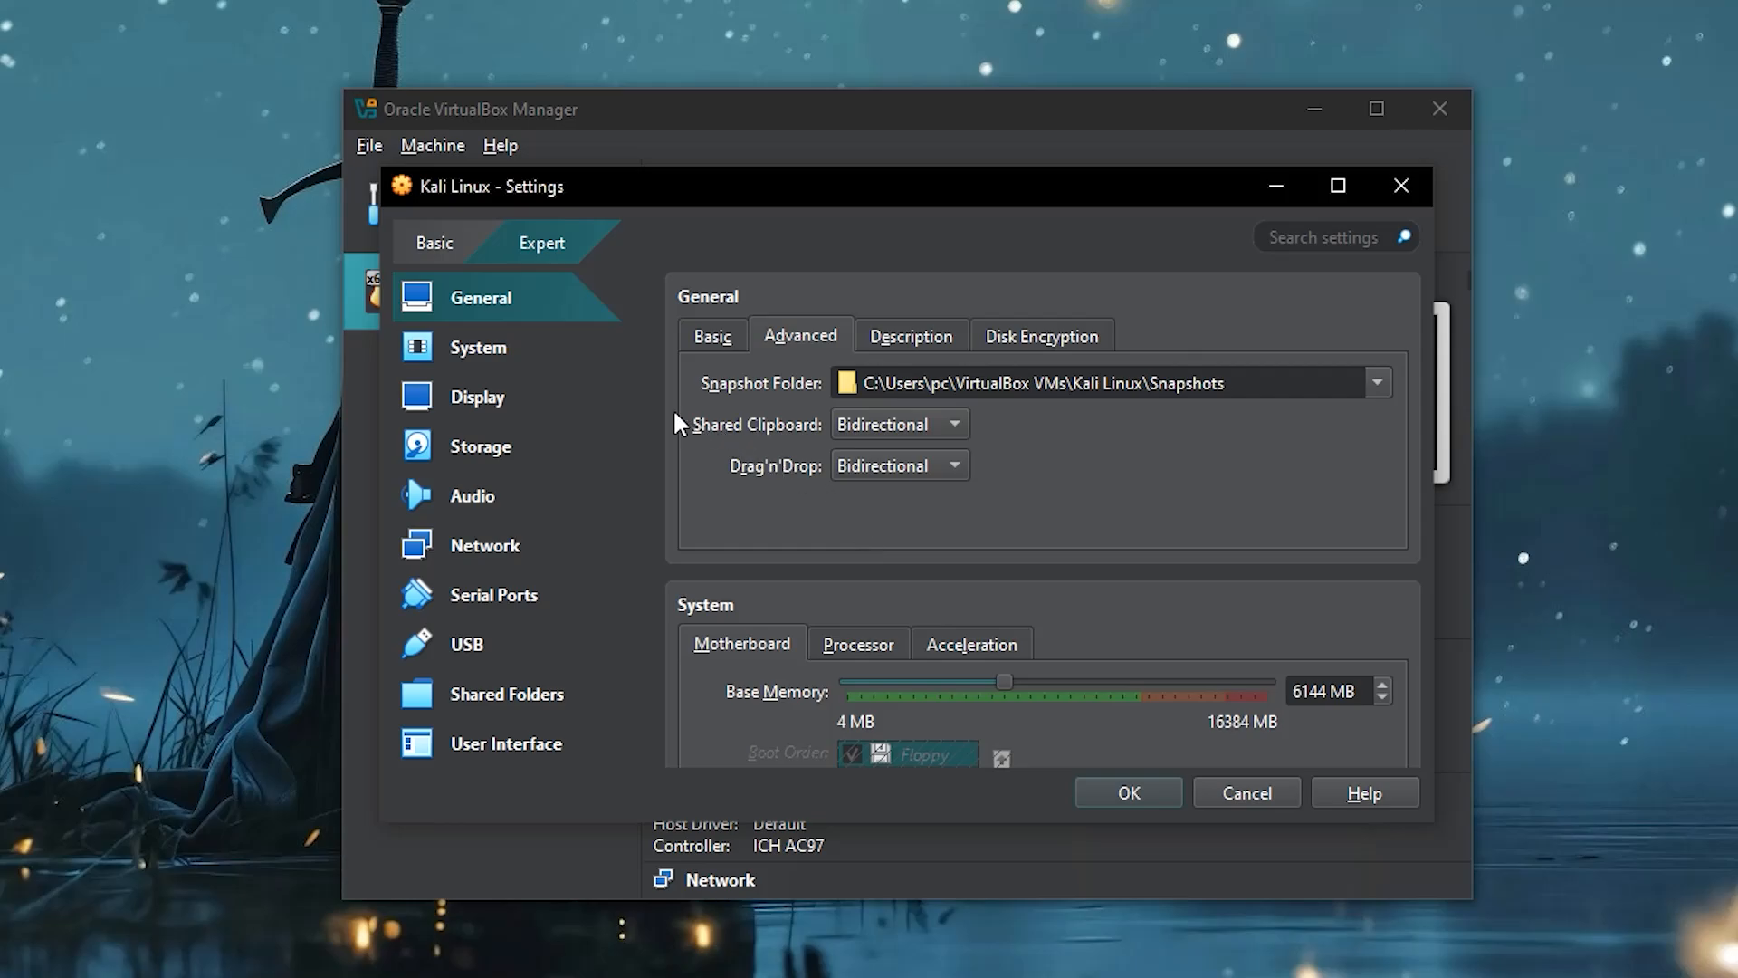
left_click(529, 351)
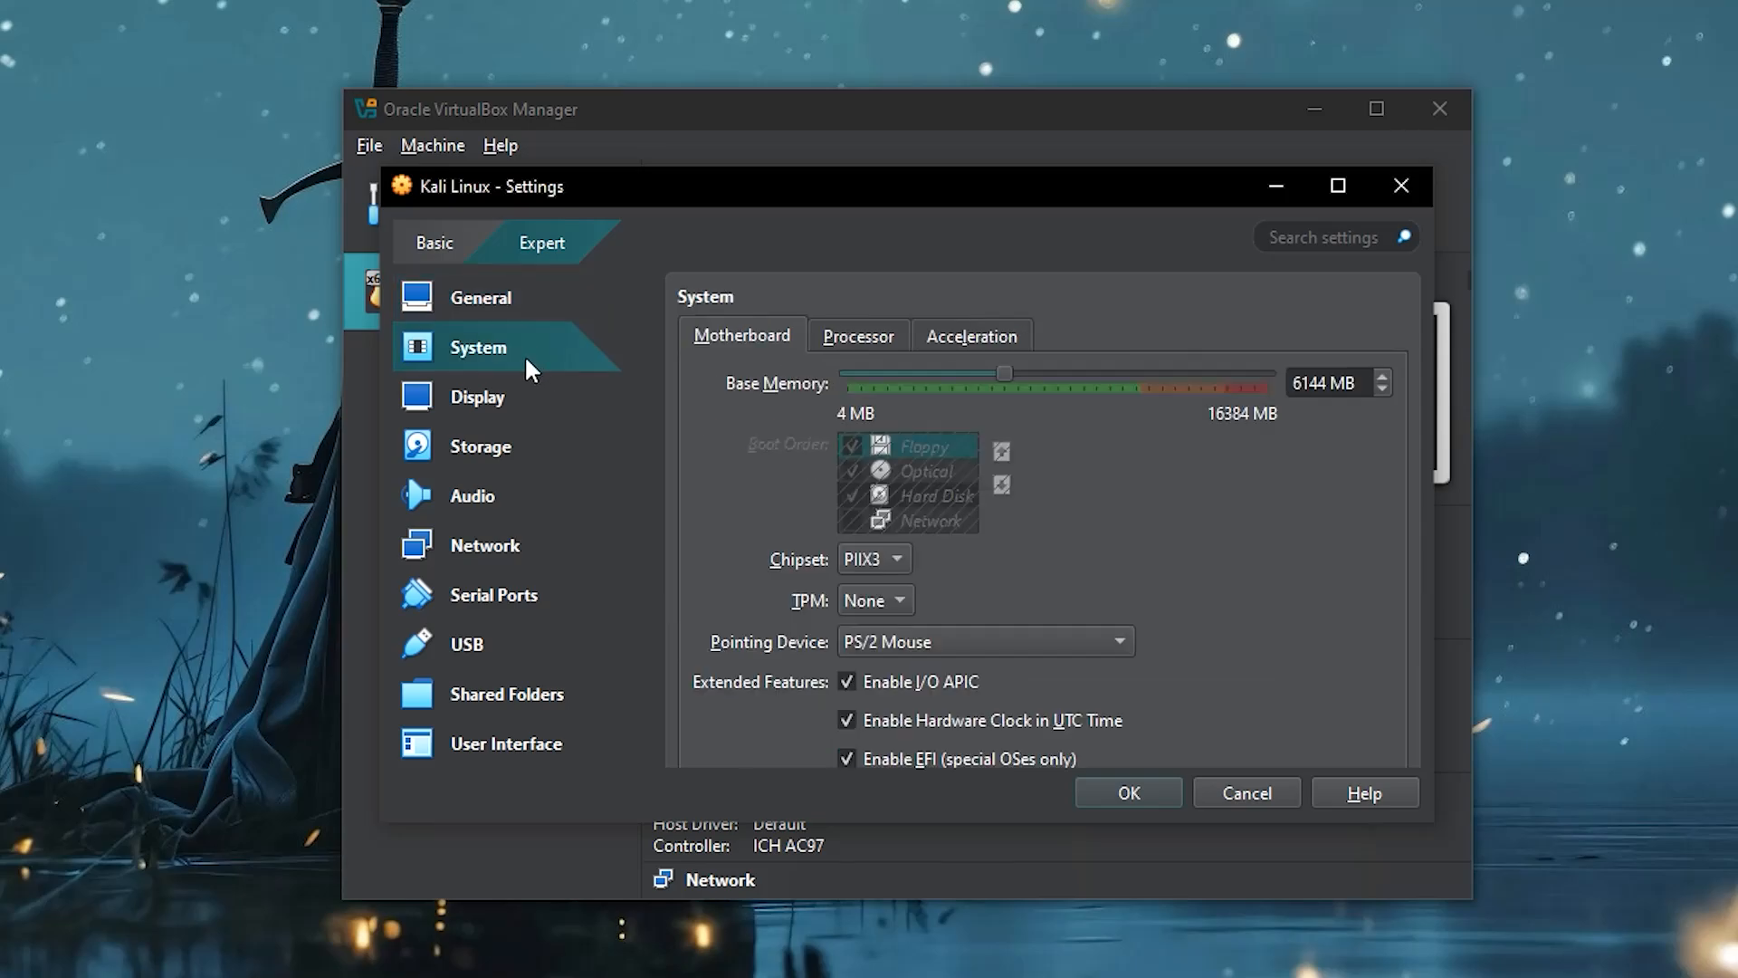
- Set the Kali Linux VM's video memory to 128 MB in the Display settings
left_click(505, 313)
scroll(729, 487, "down", 3)
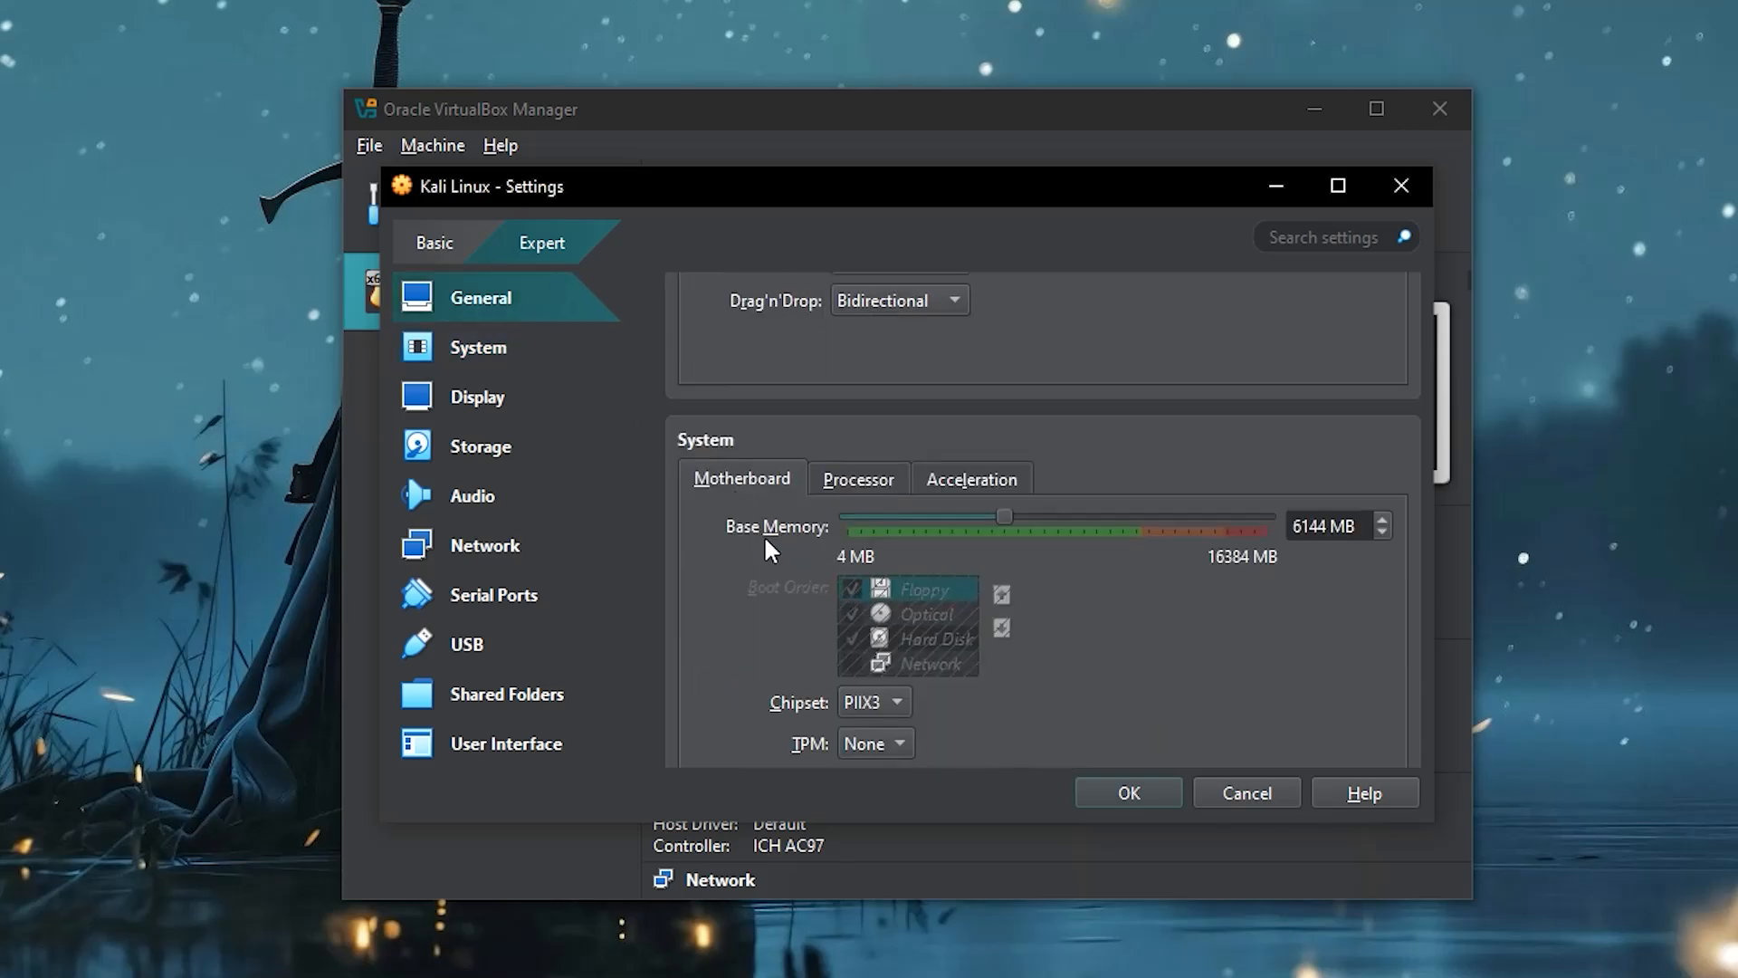
left_click(503, 351)
left_click(497, 396)
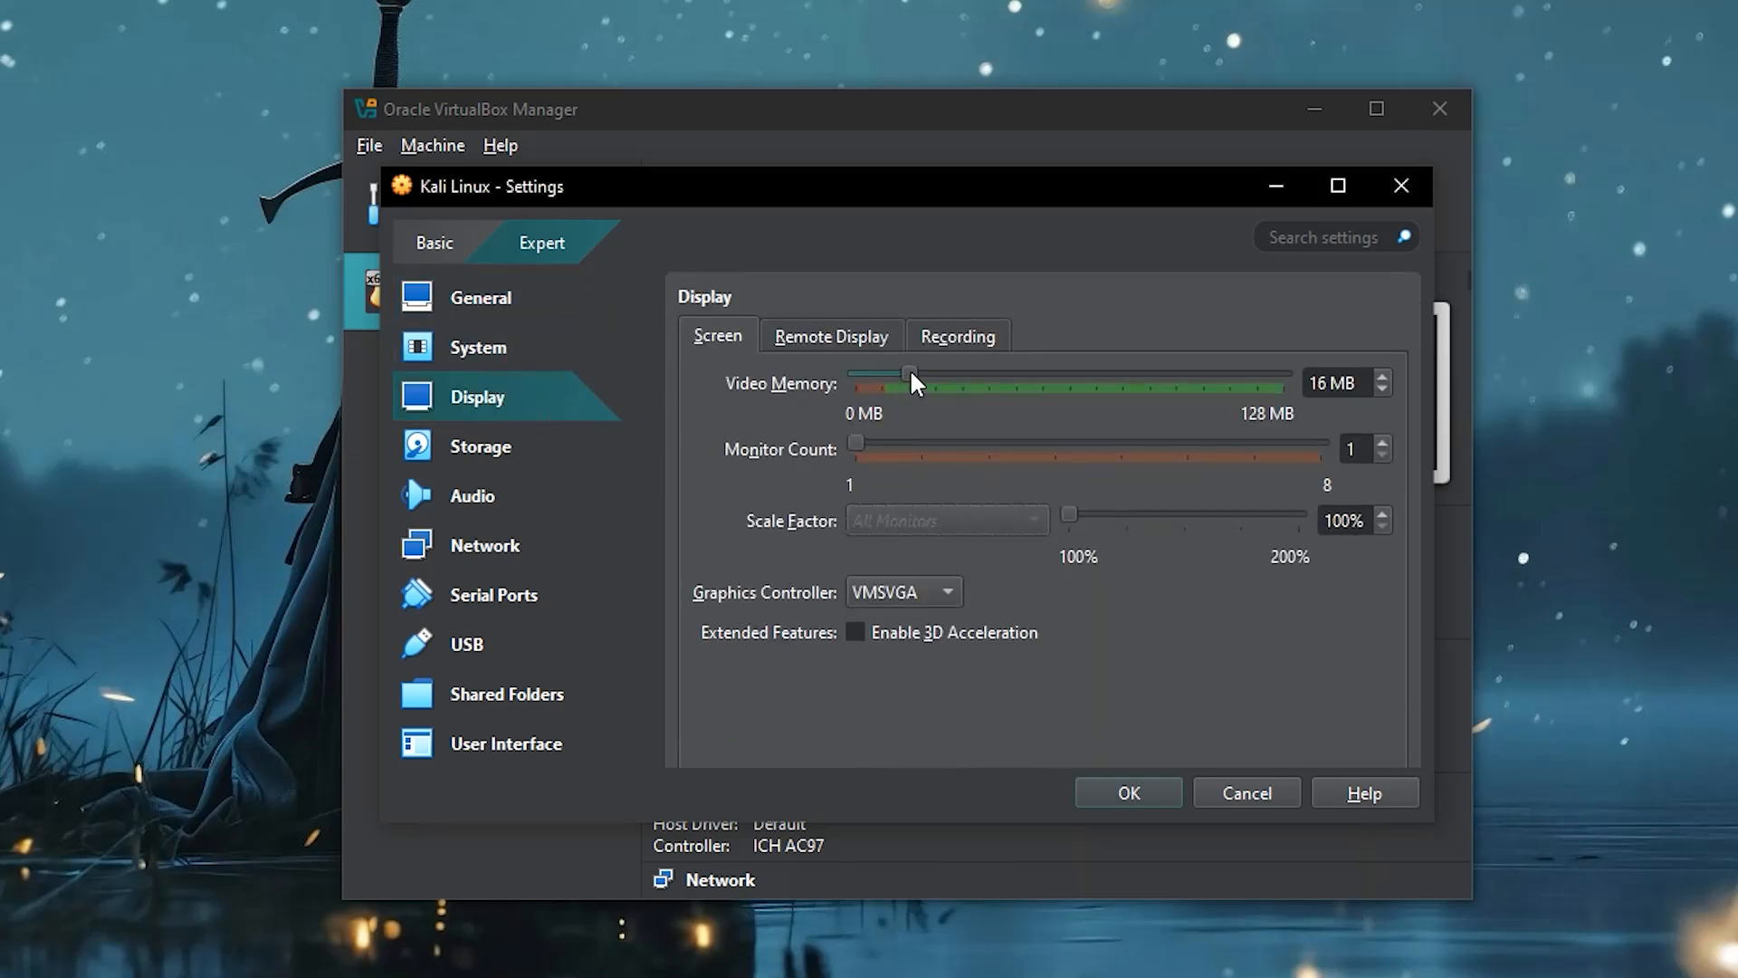
left_click_drag(910, 374, 1282, 387)
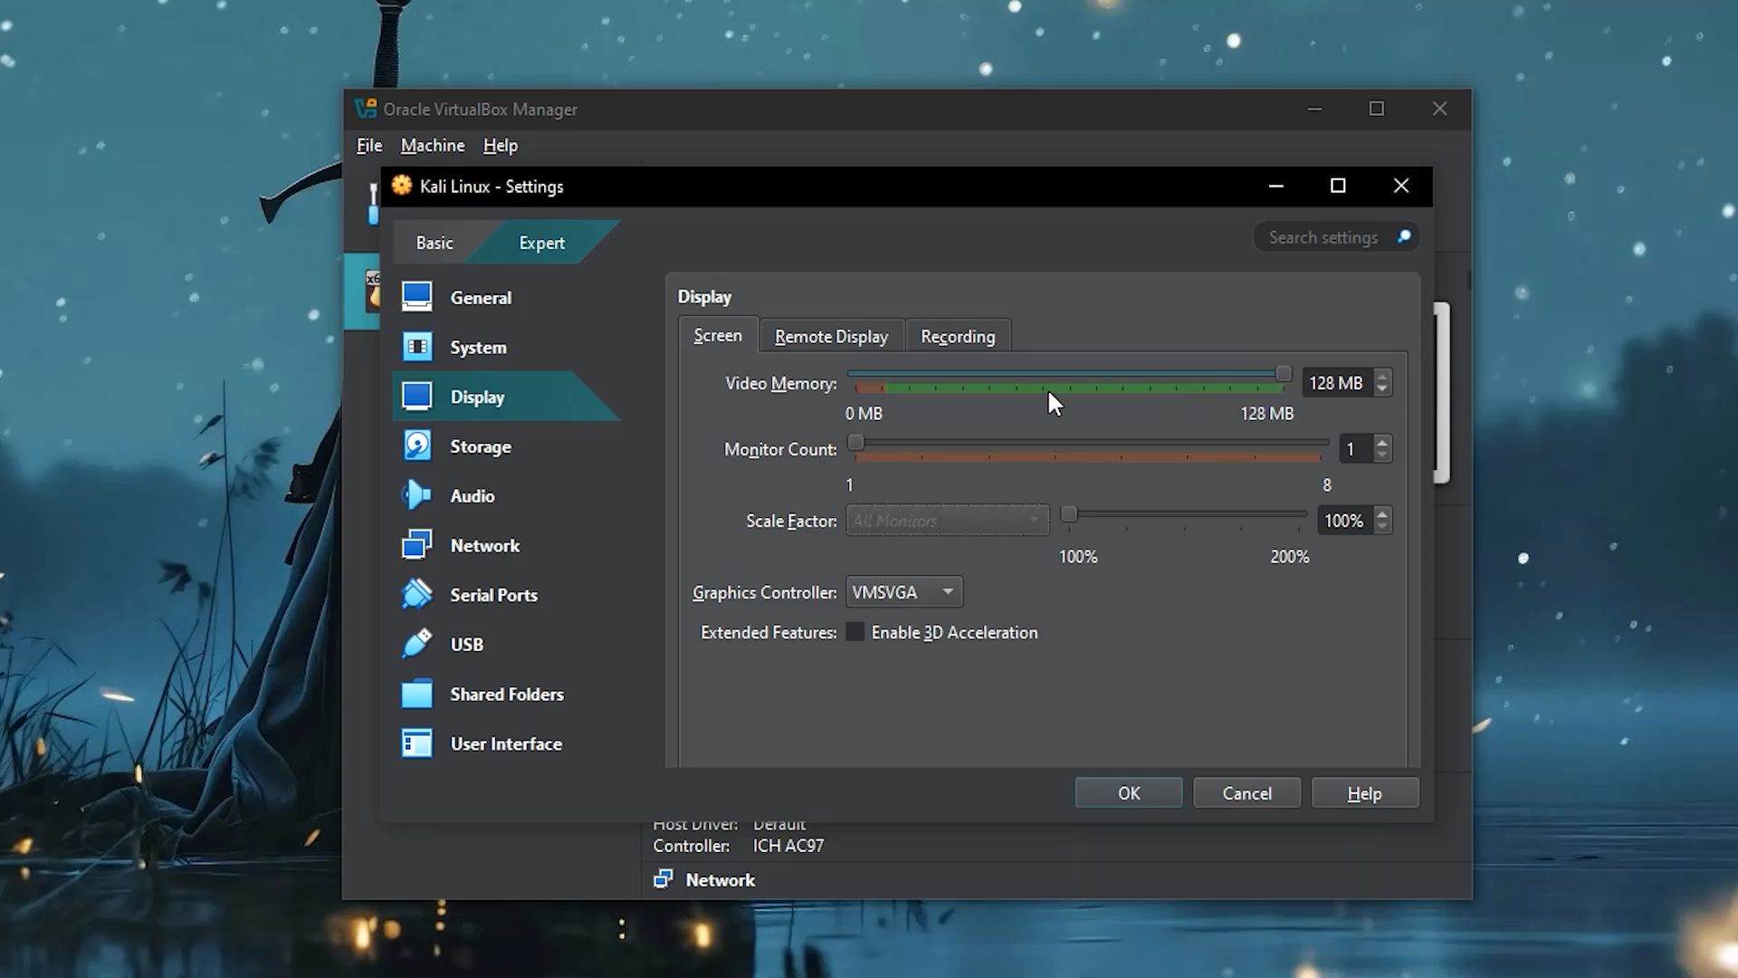
left_click(534, 451)
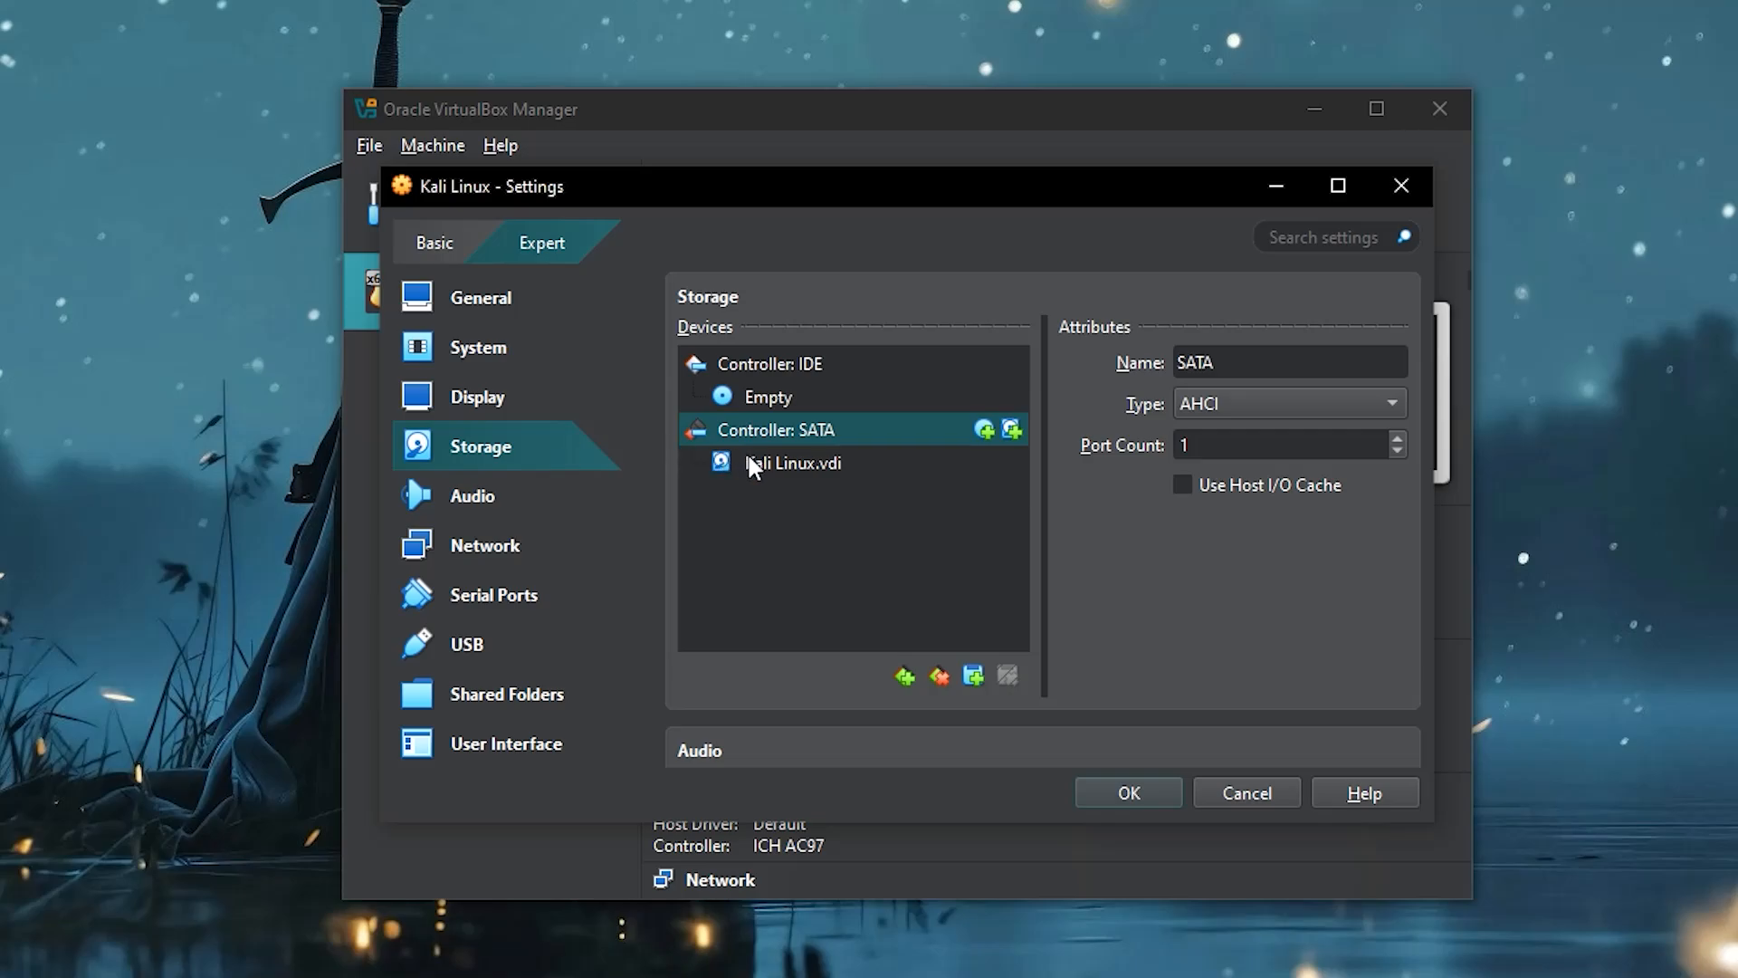
- Attach kali-linux-2024.3-installer-amd64.iso to the VM's empty optical drive
left_click(797, 398)
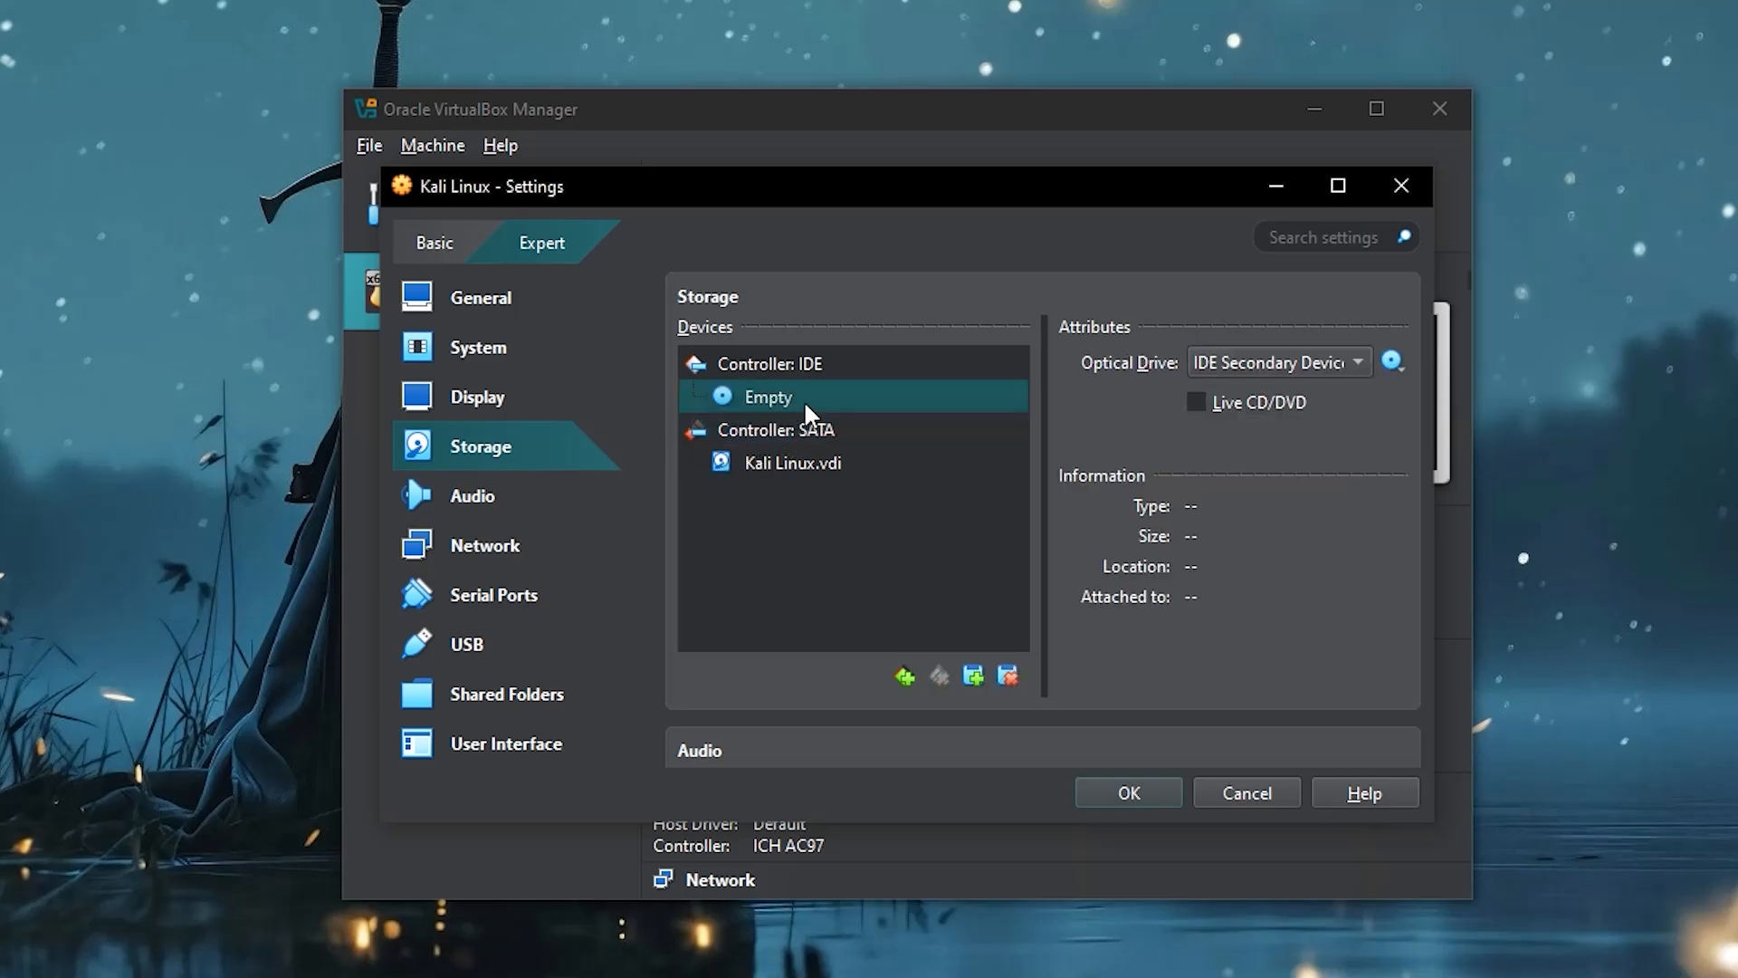
left_click(1388, 364)
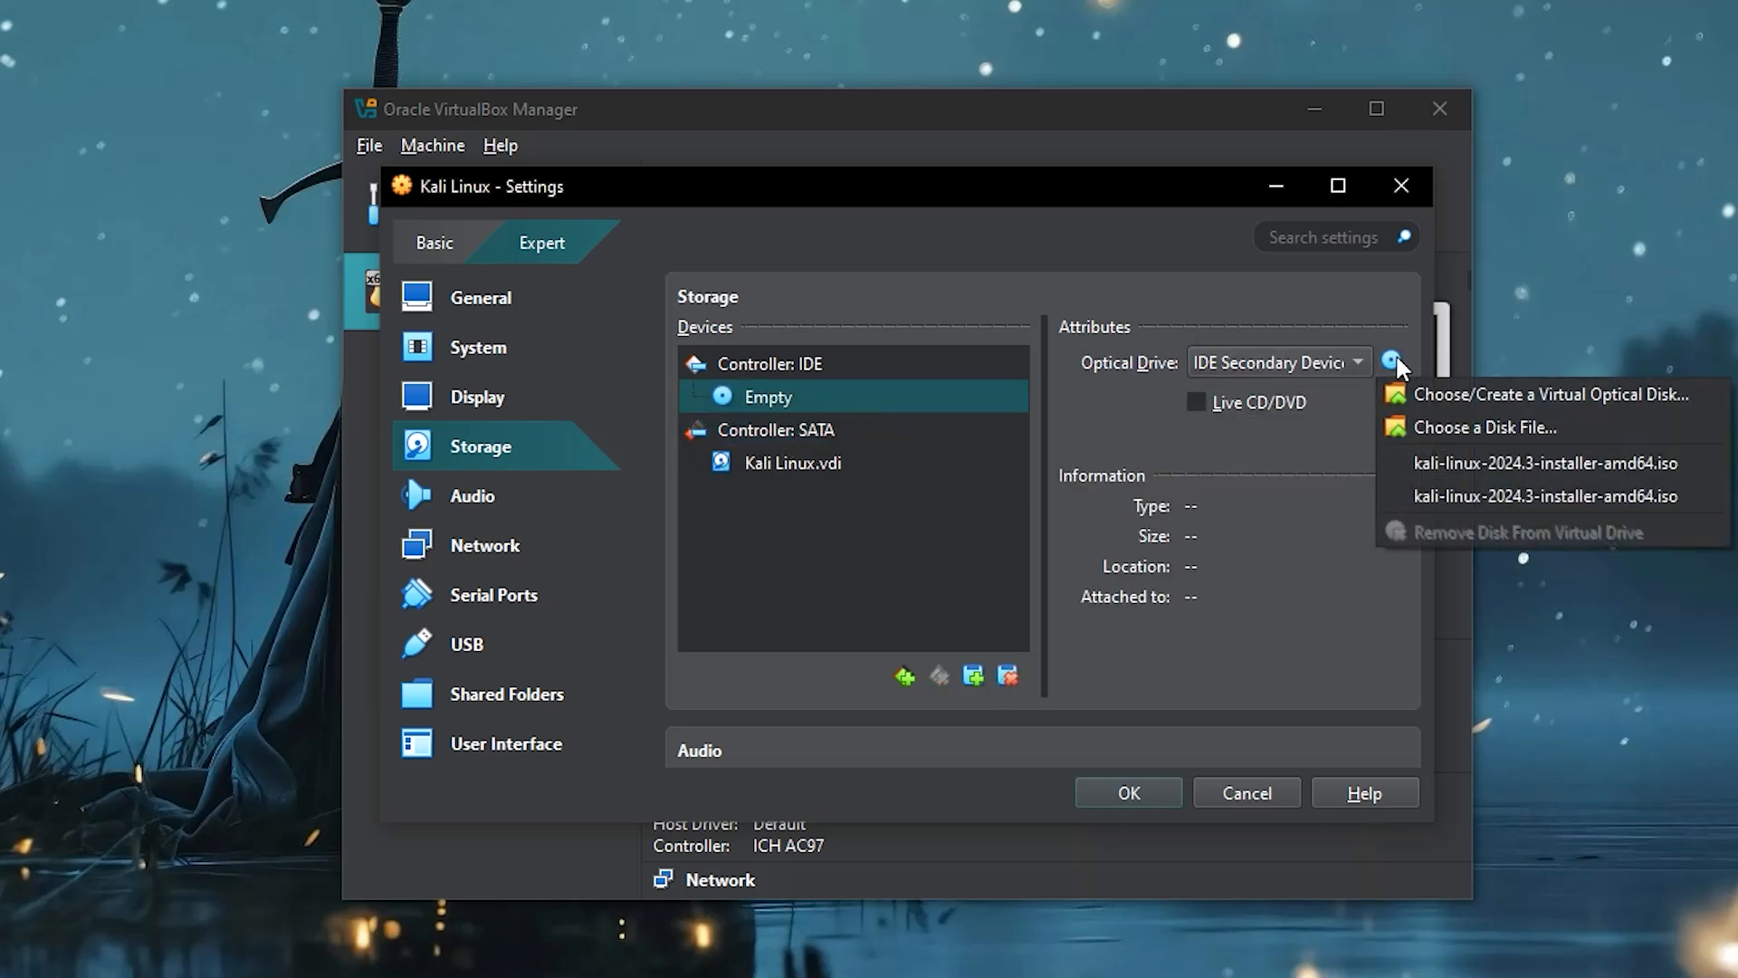
left_click(1408, 427)
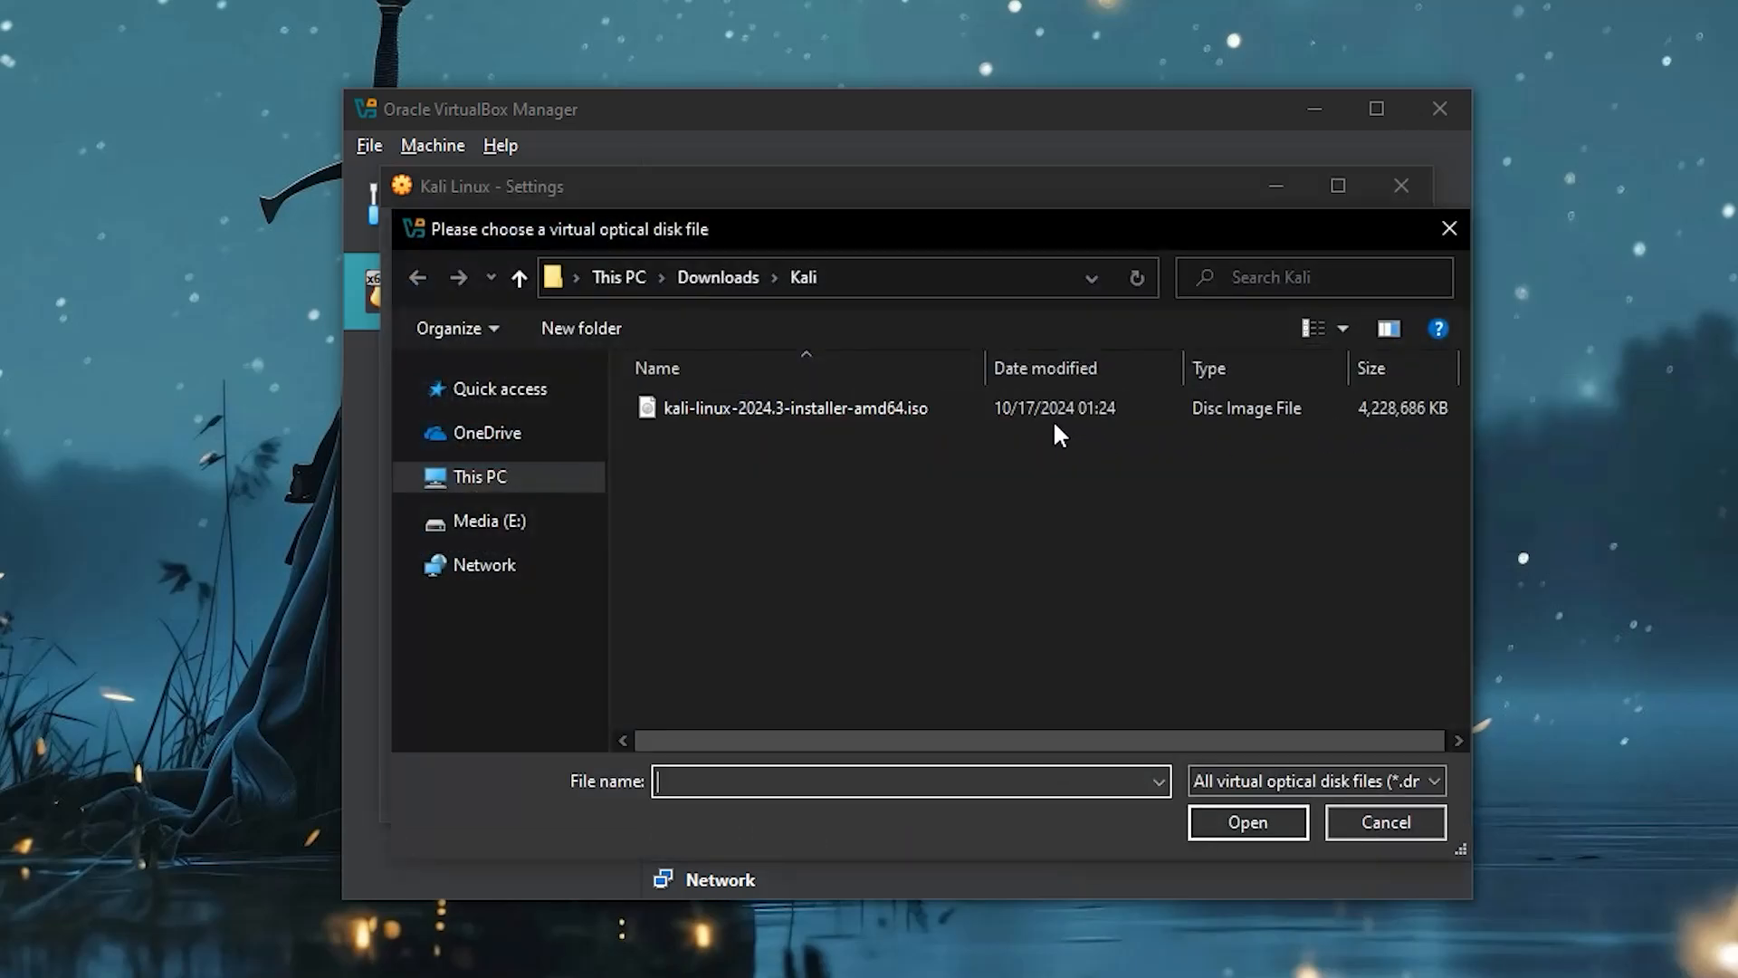
double_click(980, 409)
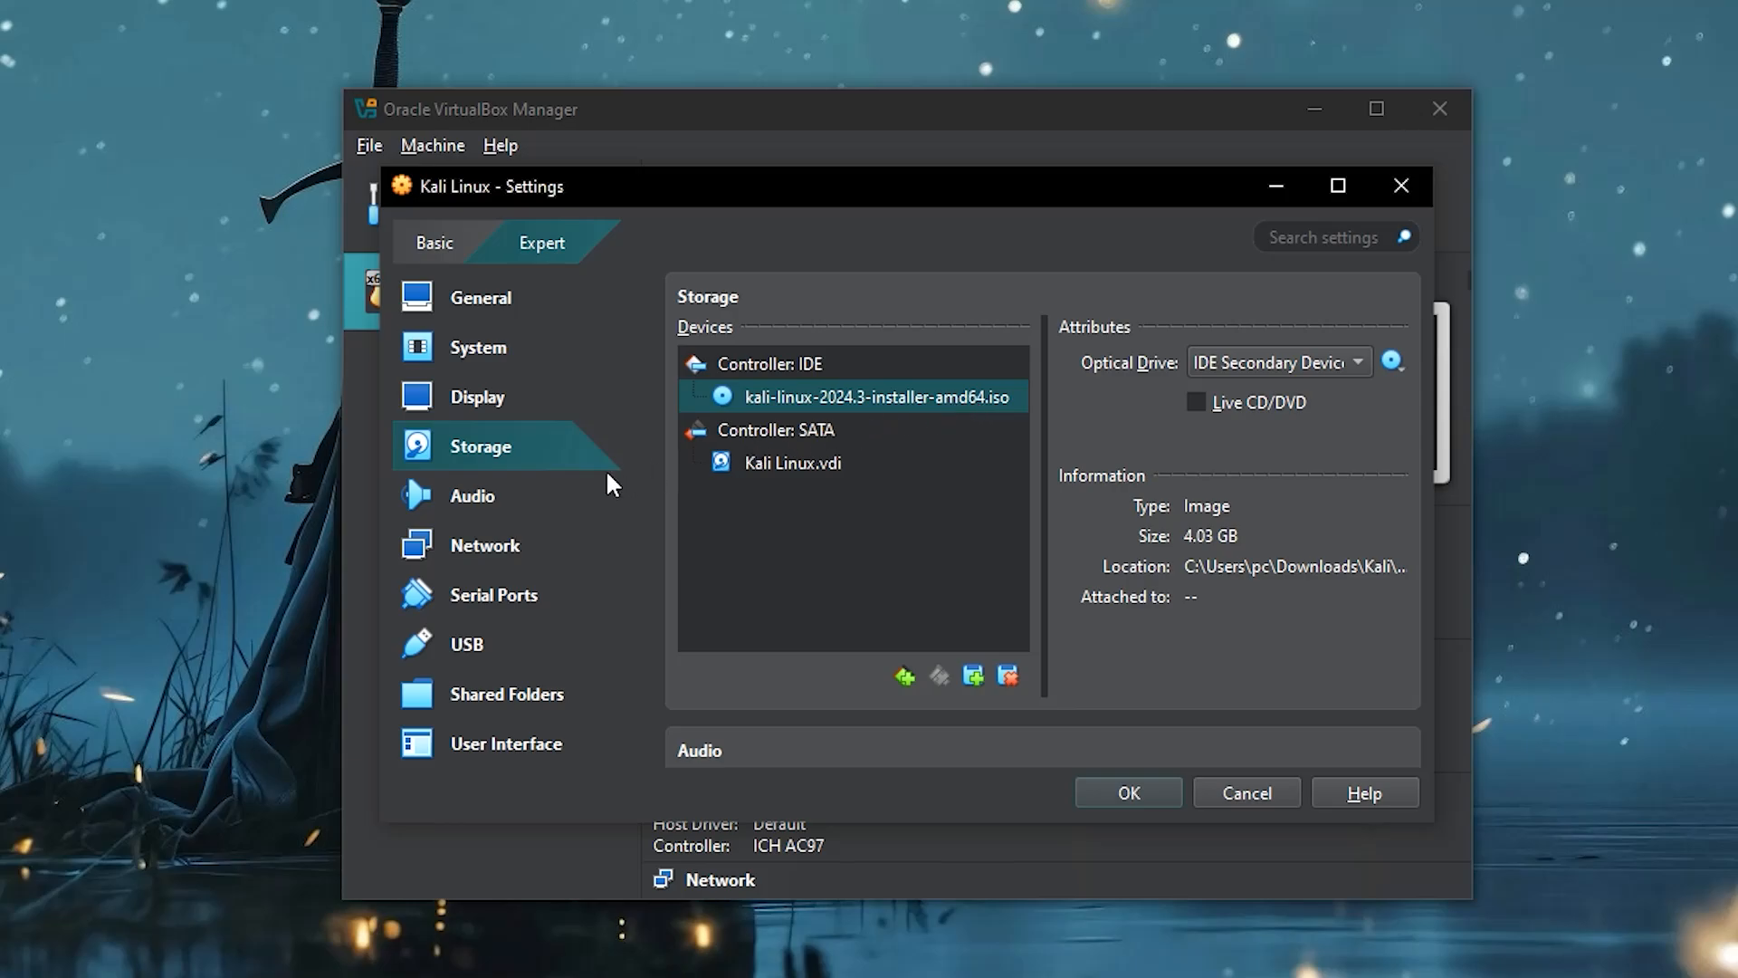
- Disable the VM's network adapter and save the settings
left_click(543, 502)
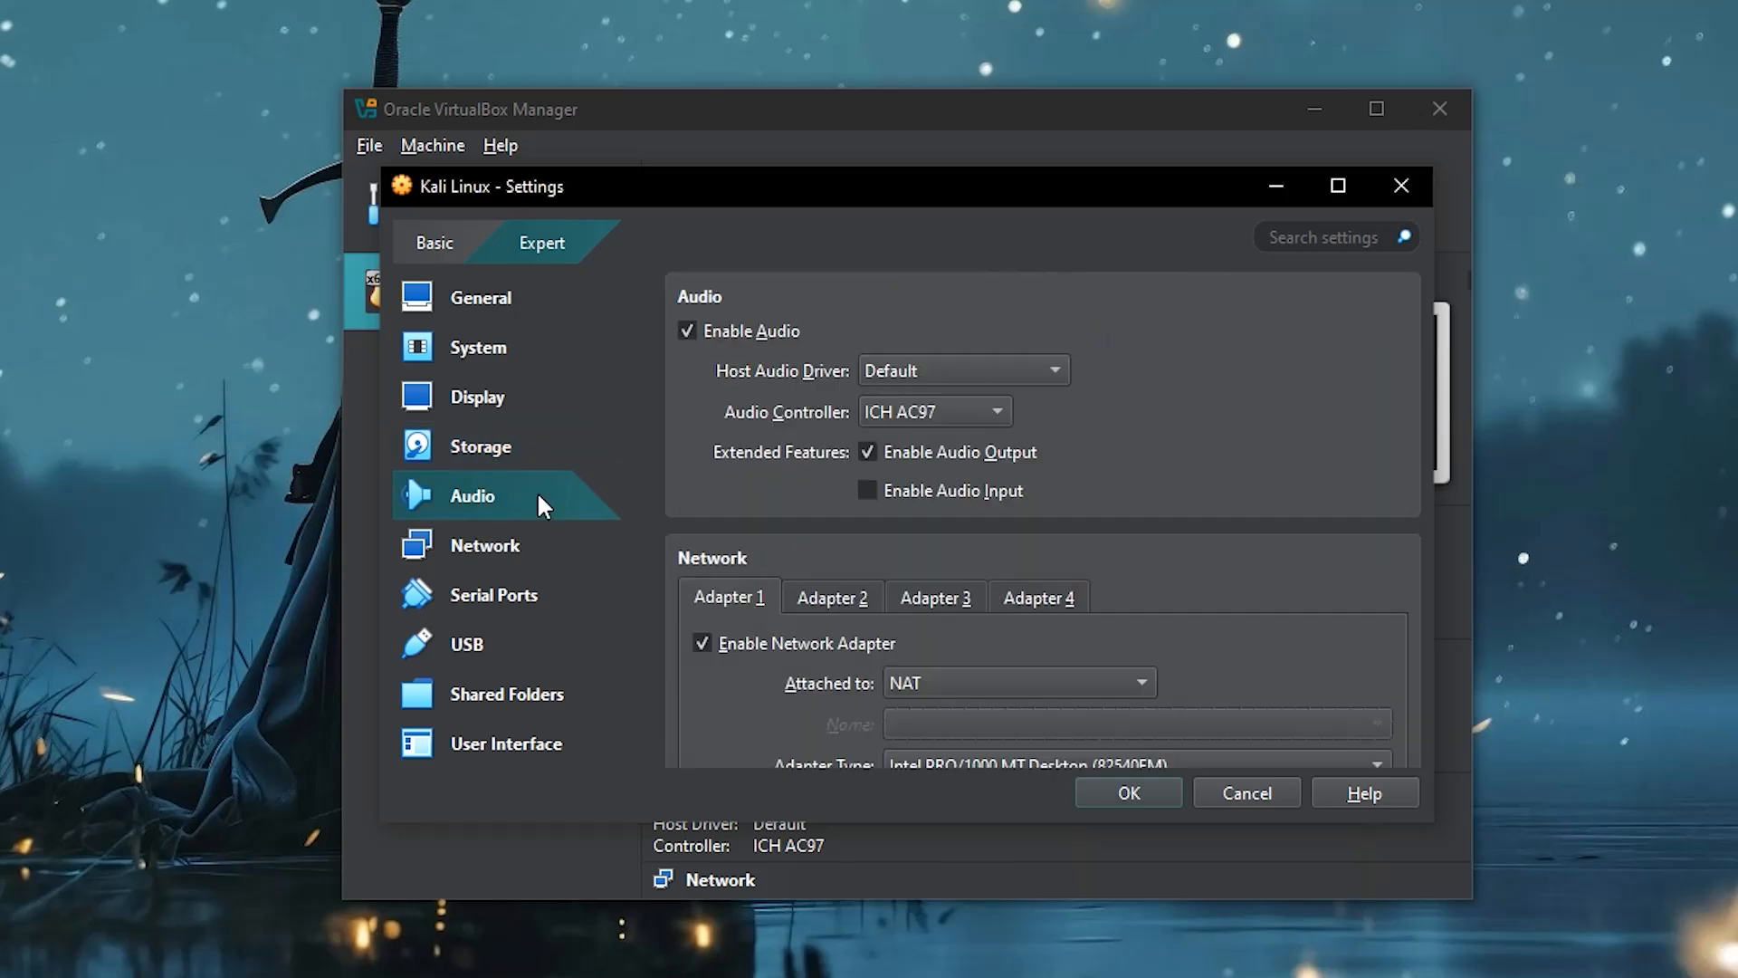
left_click(541, 543)
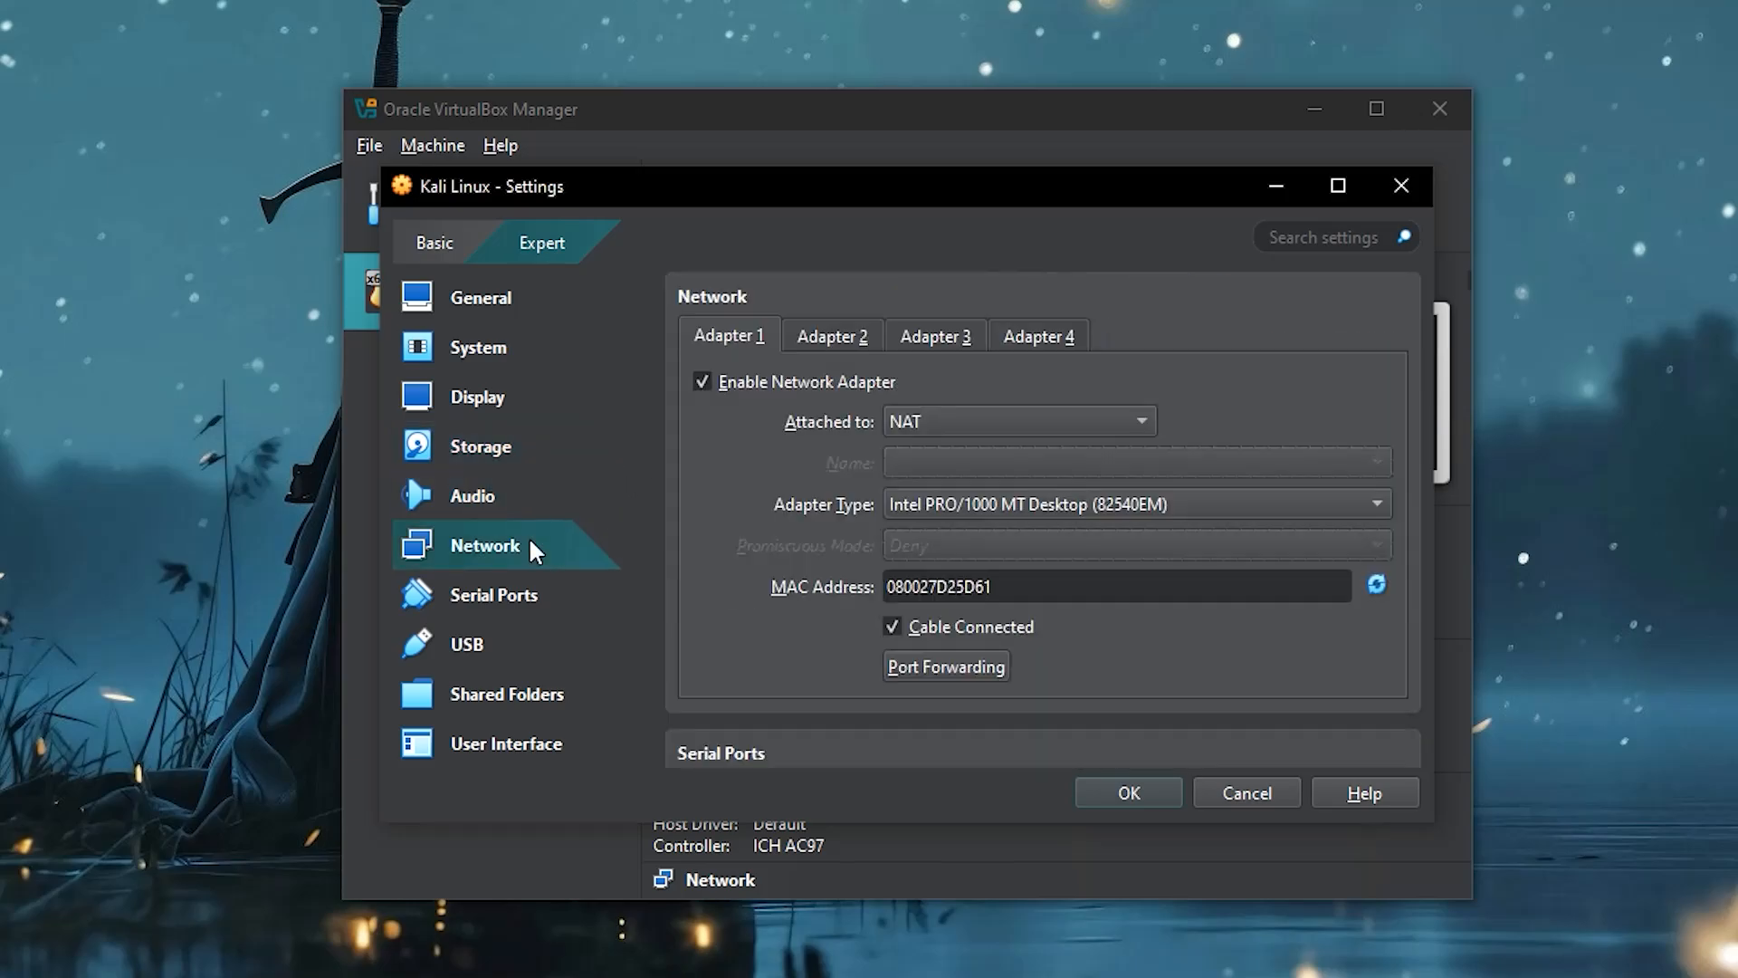
left_click(703, 381)
left_click(521, 594)
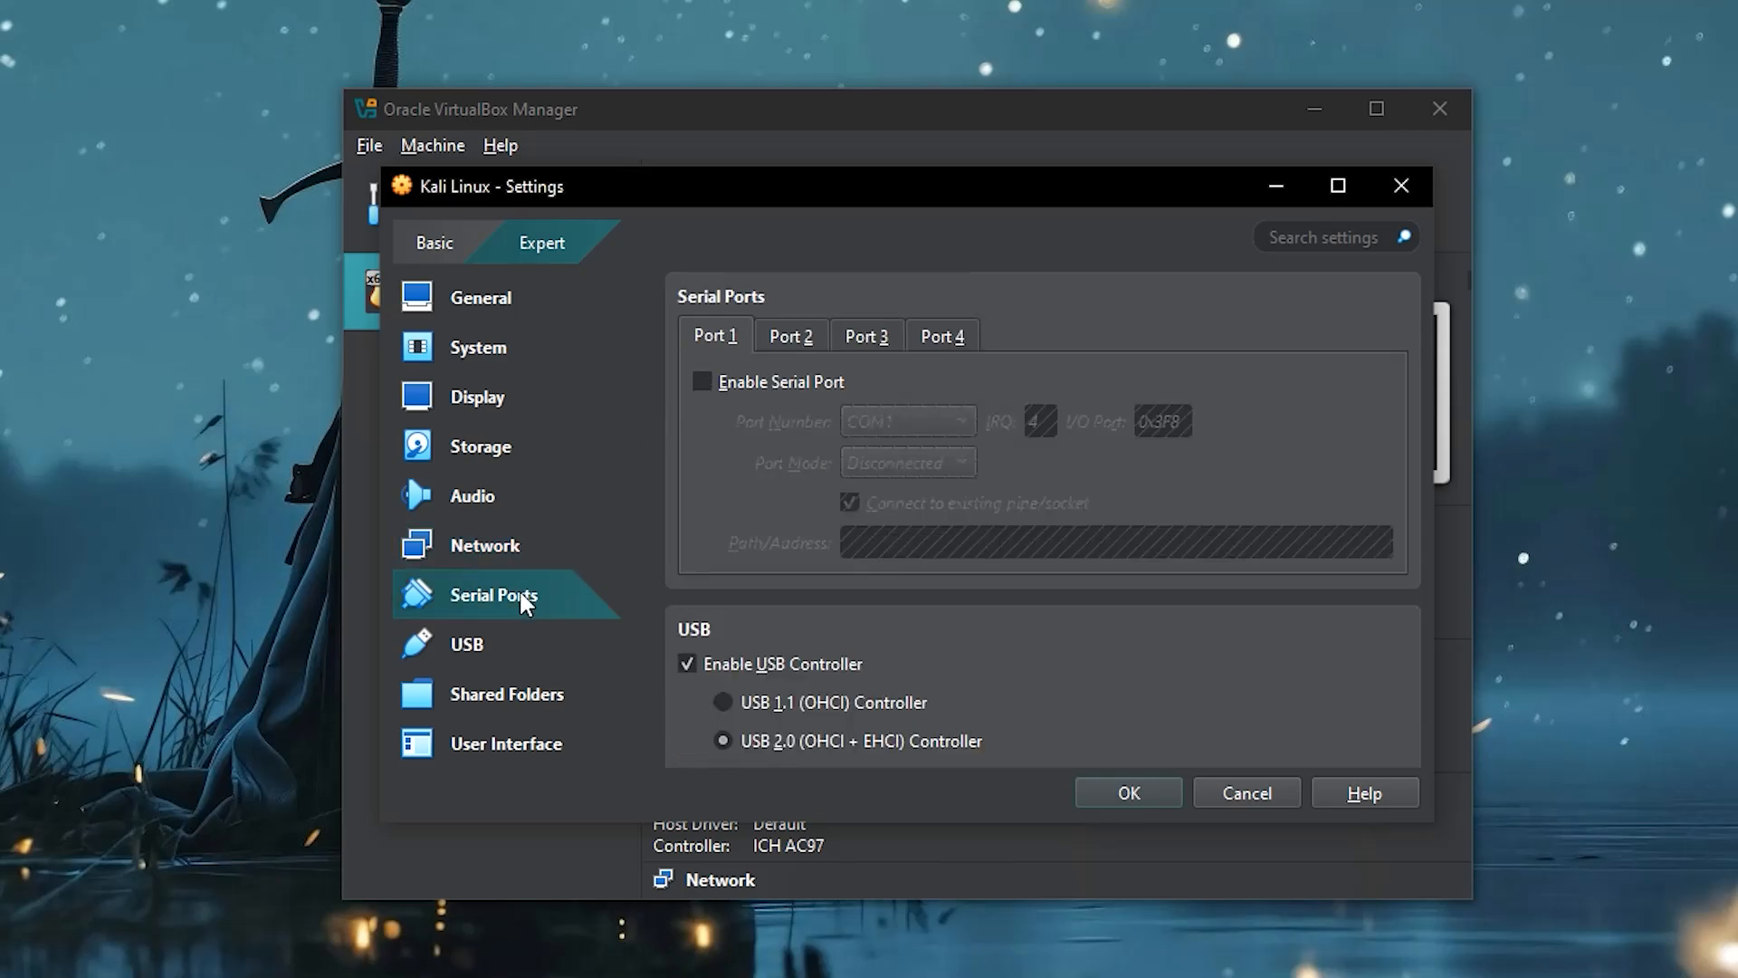
left_click(469, 648)
left_click(467, 688)
left_click(483, 739)
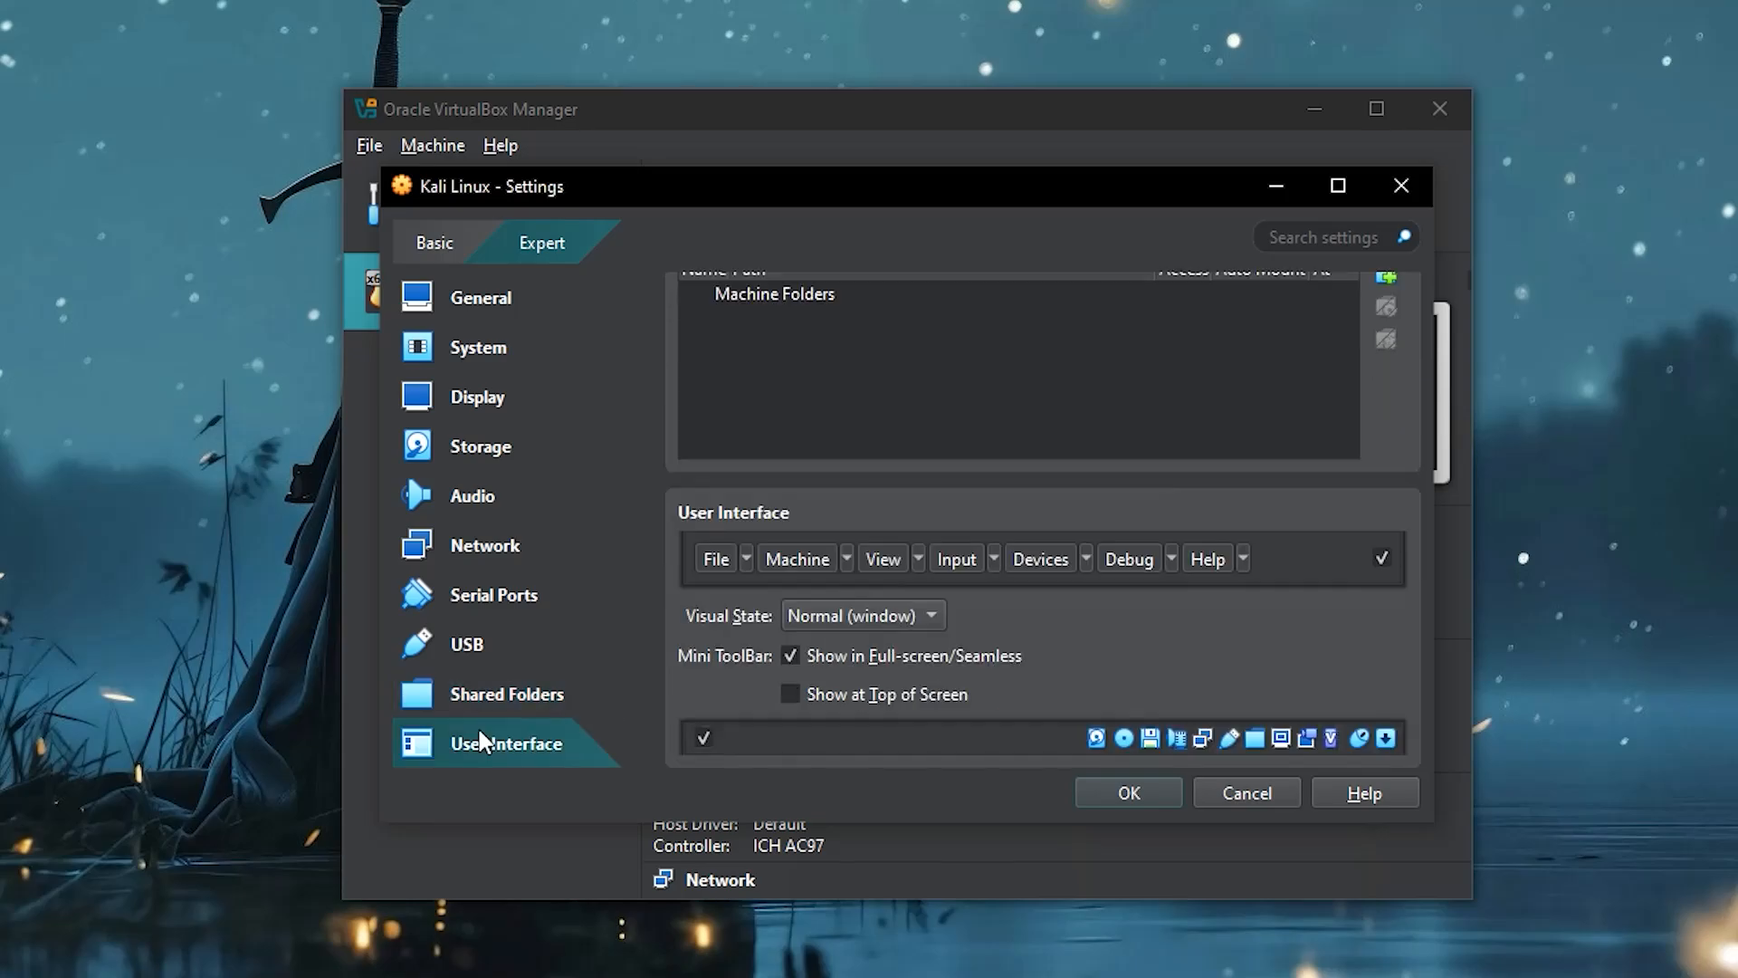
left_click(1123, 793)
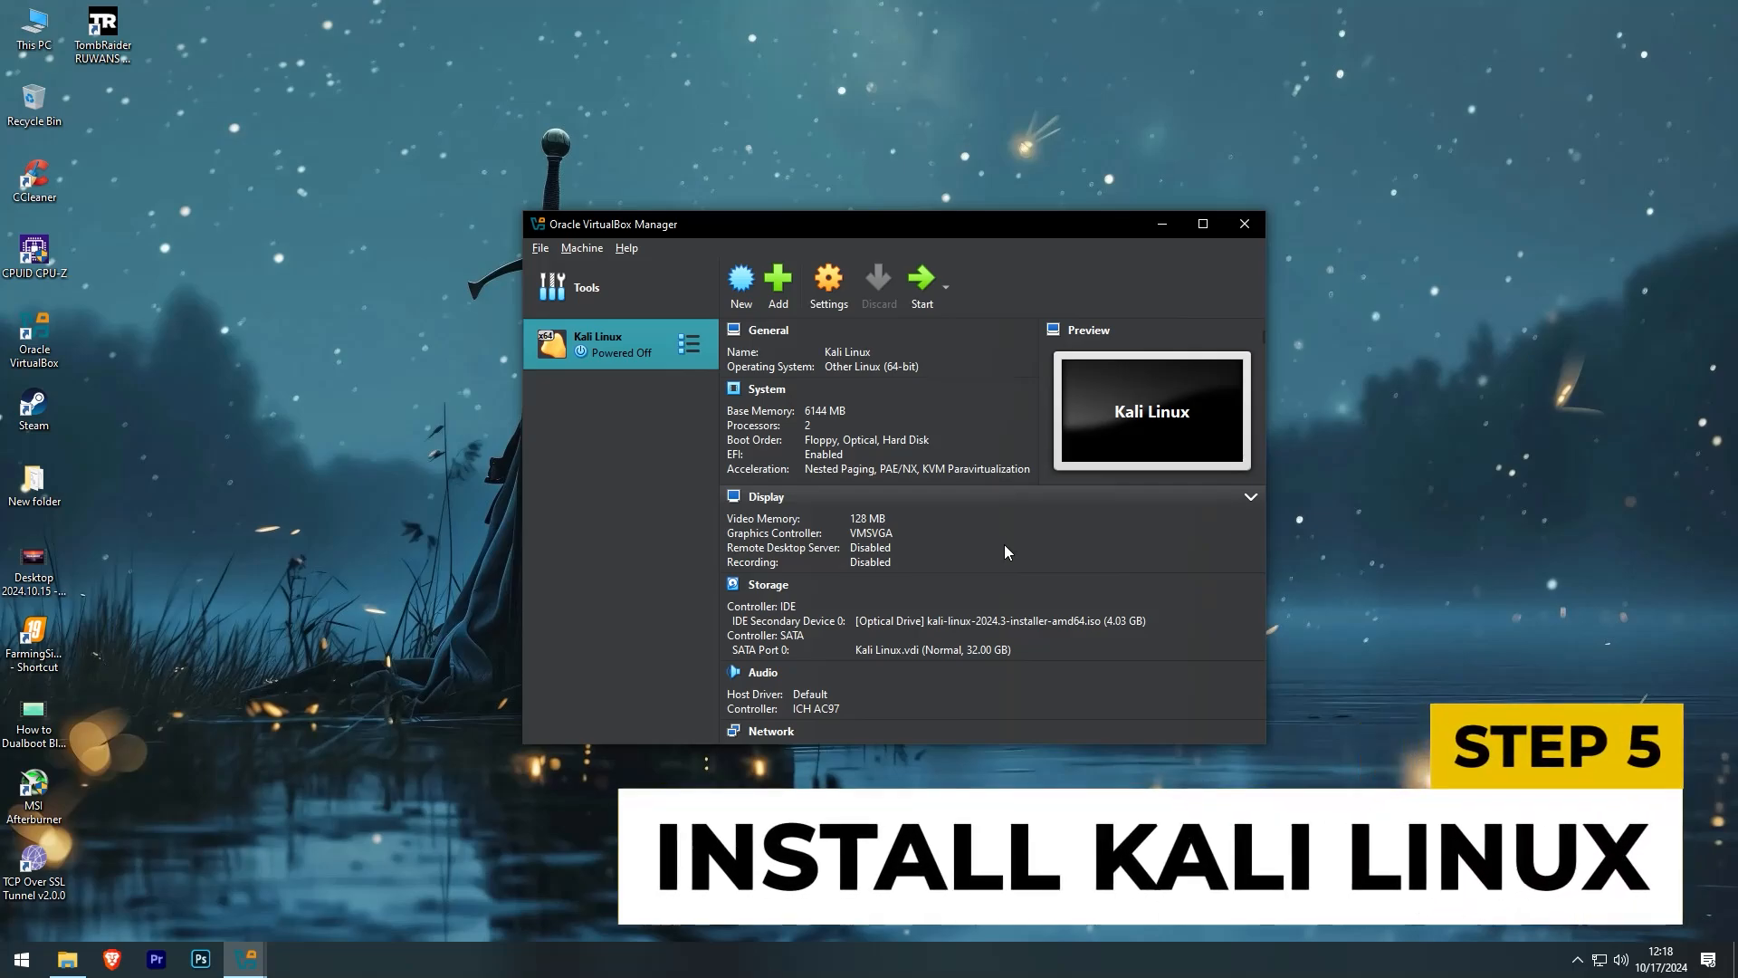
- Start the Kali VM, maximize its window, and launch Graphical install from the boot menu
left_click(922, 299)
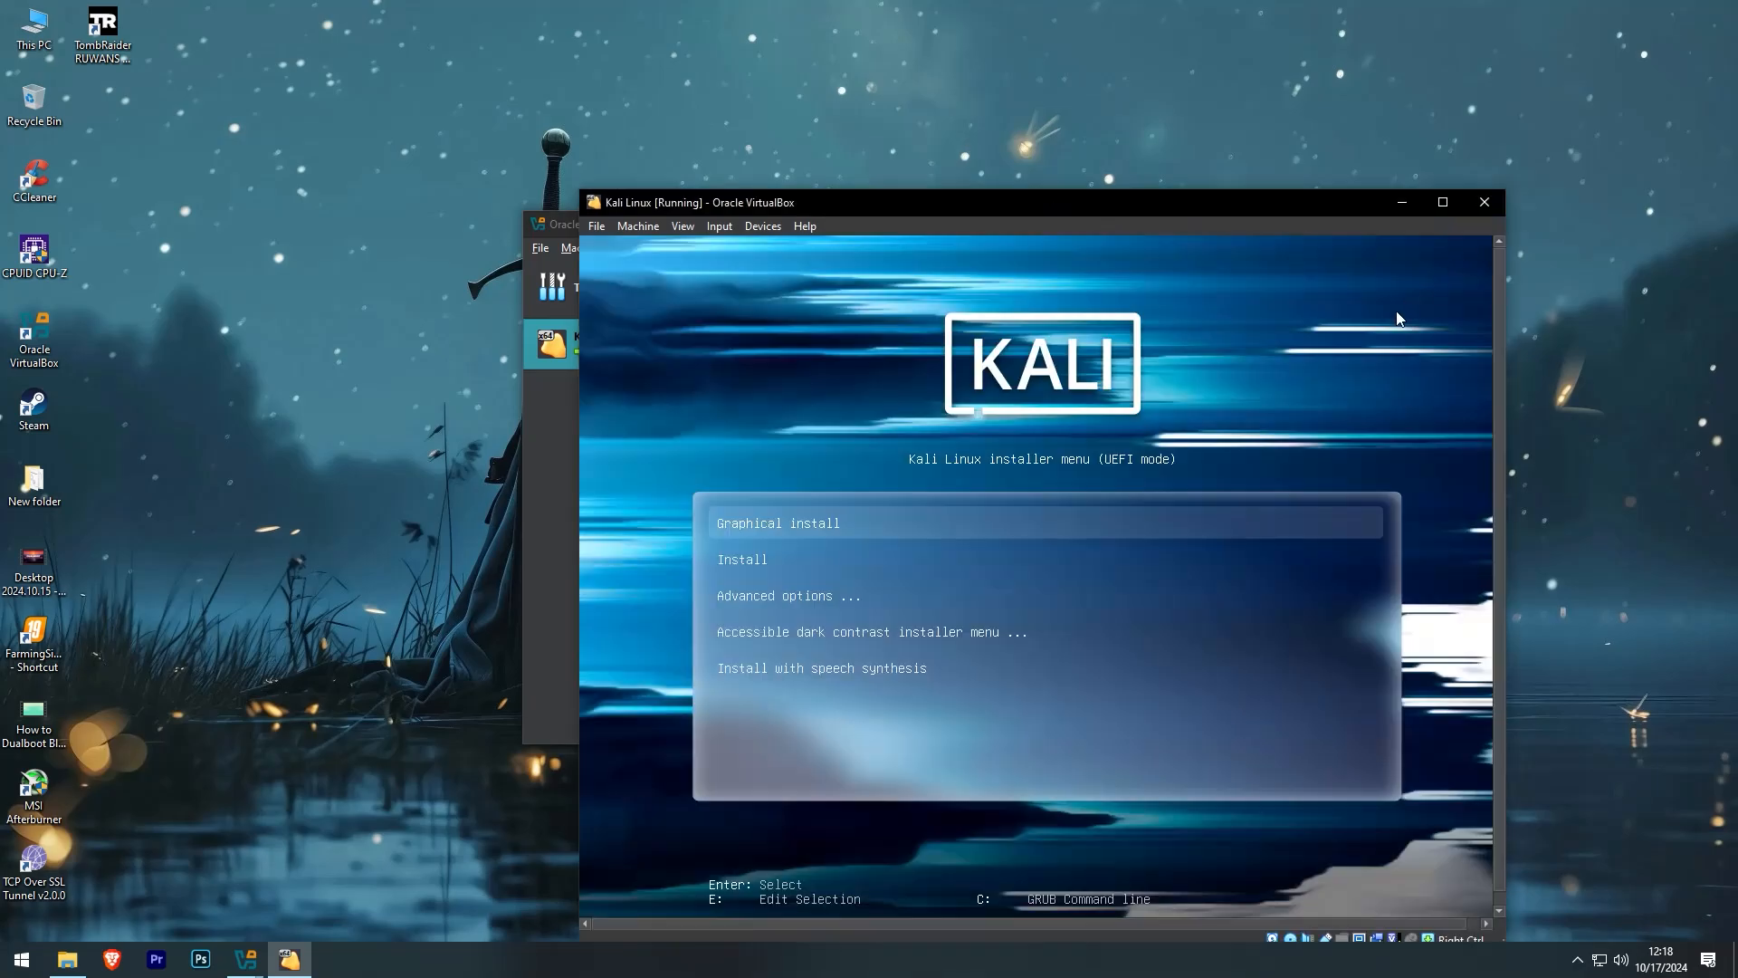
key("Down")
key("Up")
left_click(1441, 203)
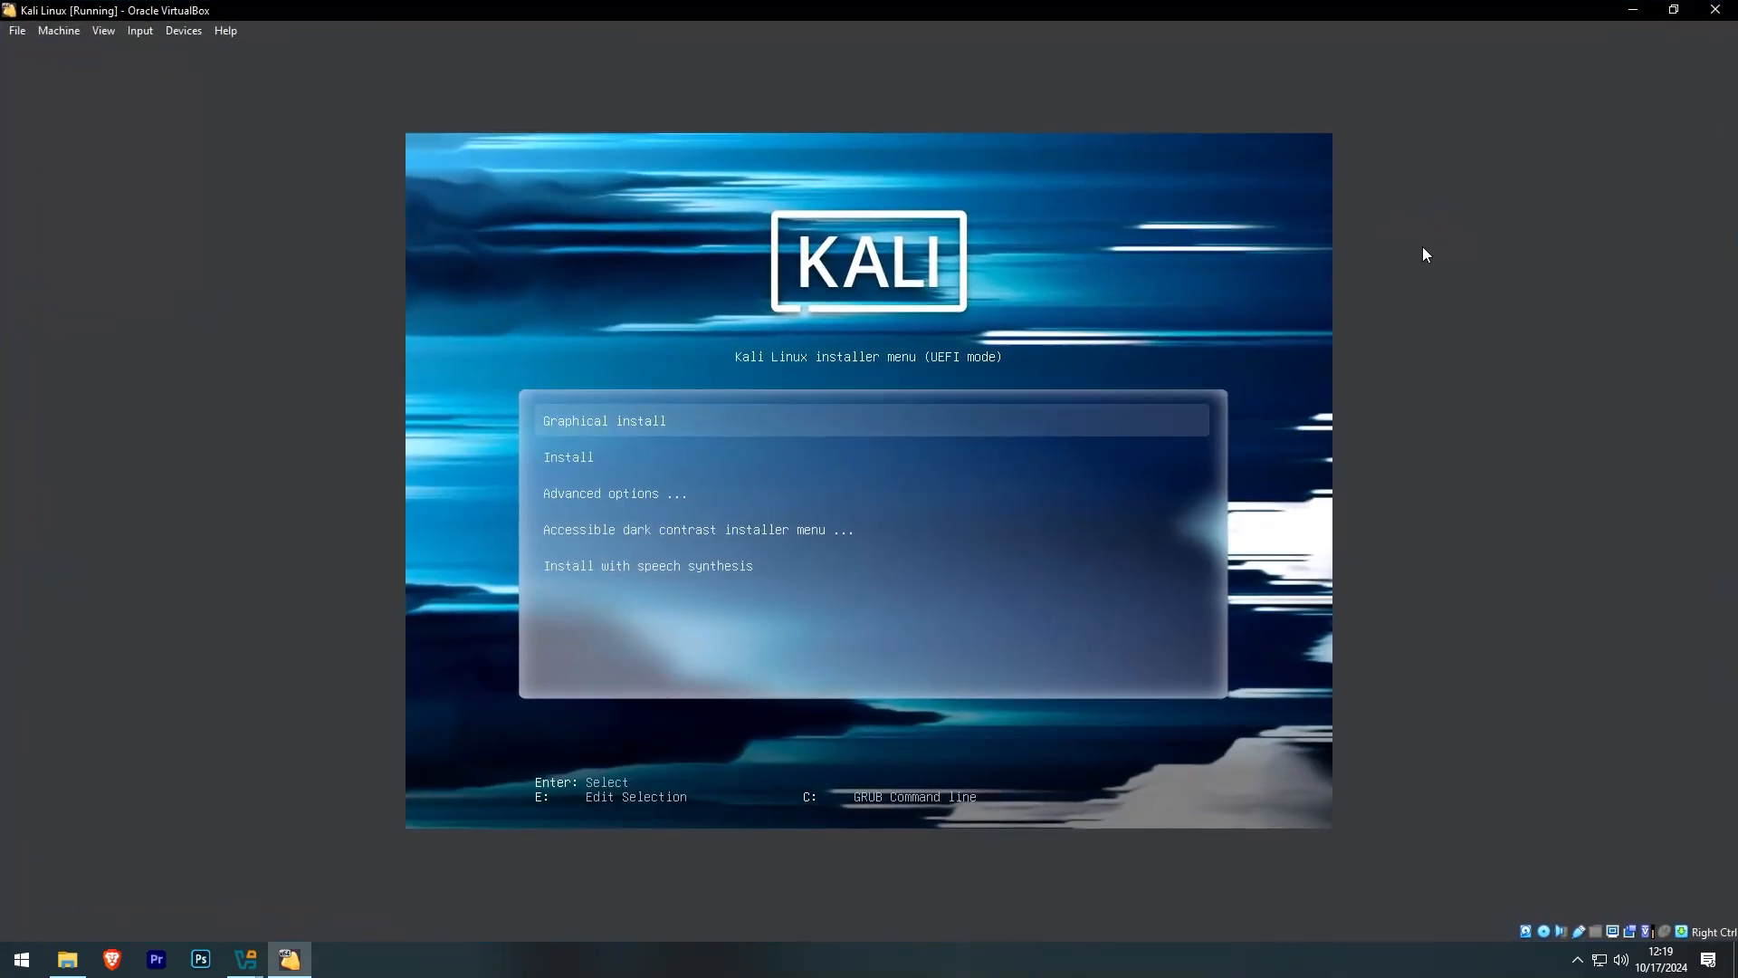
key("Down")
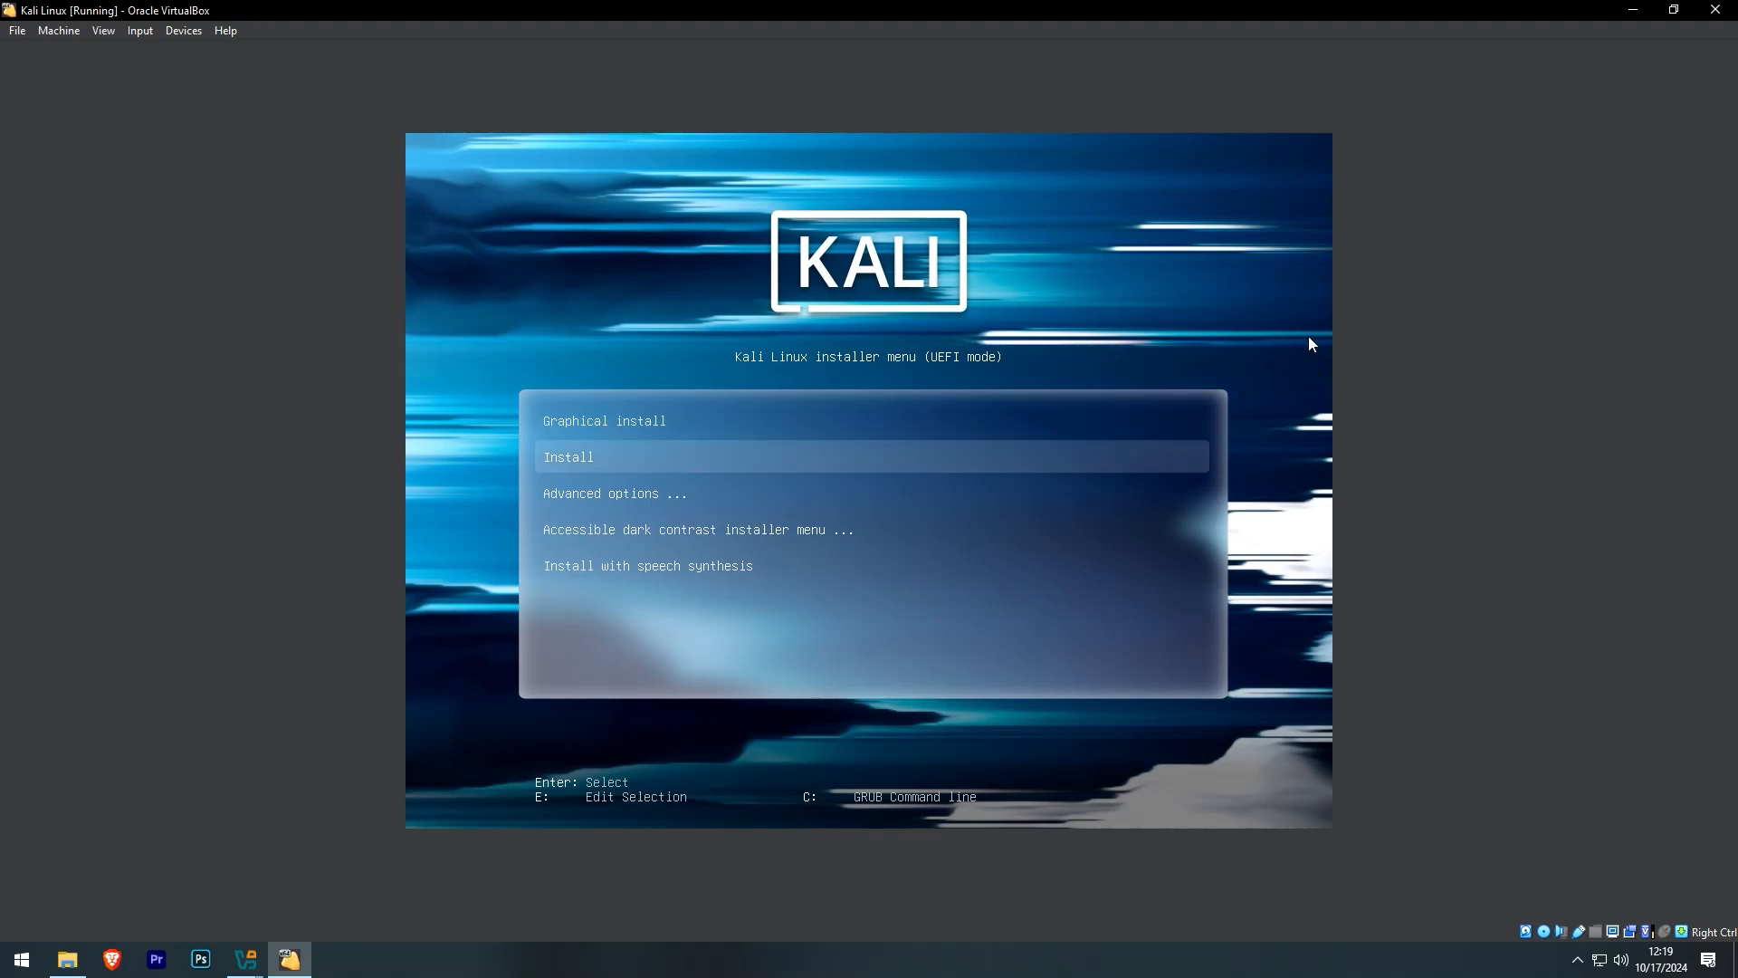
key("Up")
key("Return")
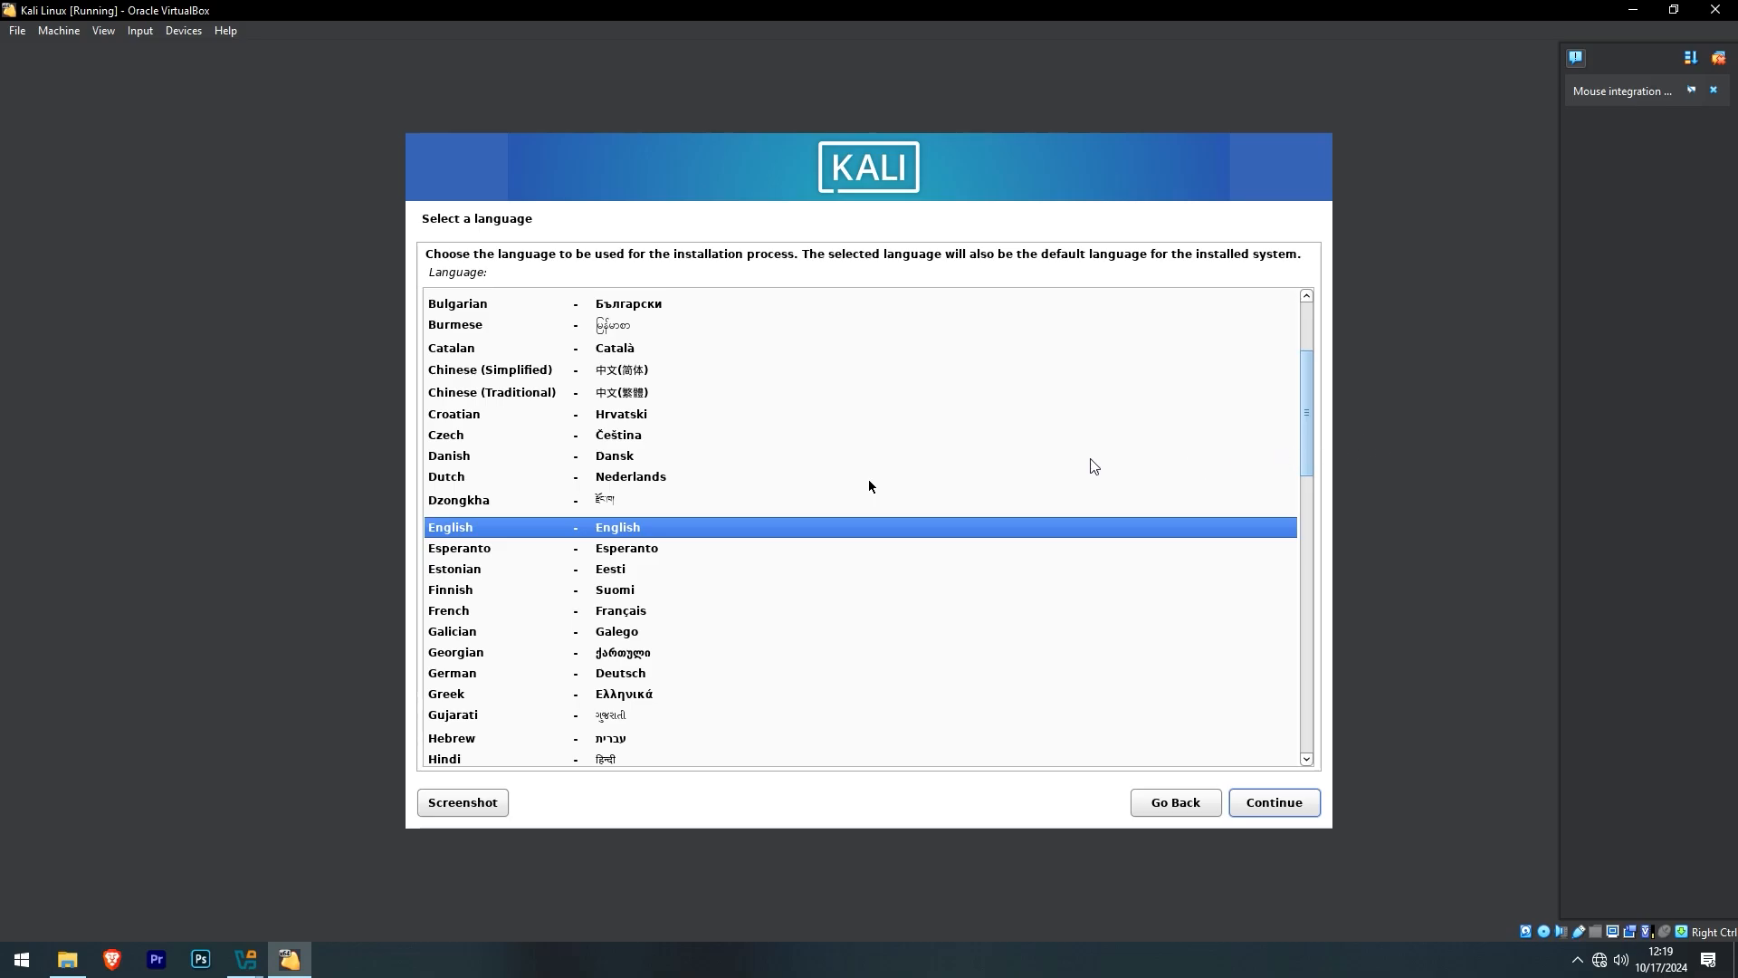
- Capture the mouse in the VM and accept English and United States in the installer
left_click(868, 486)
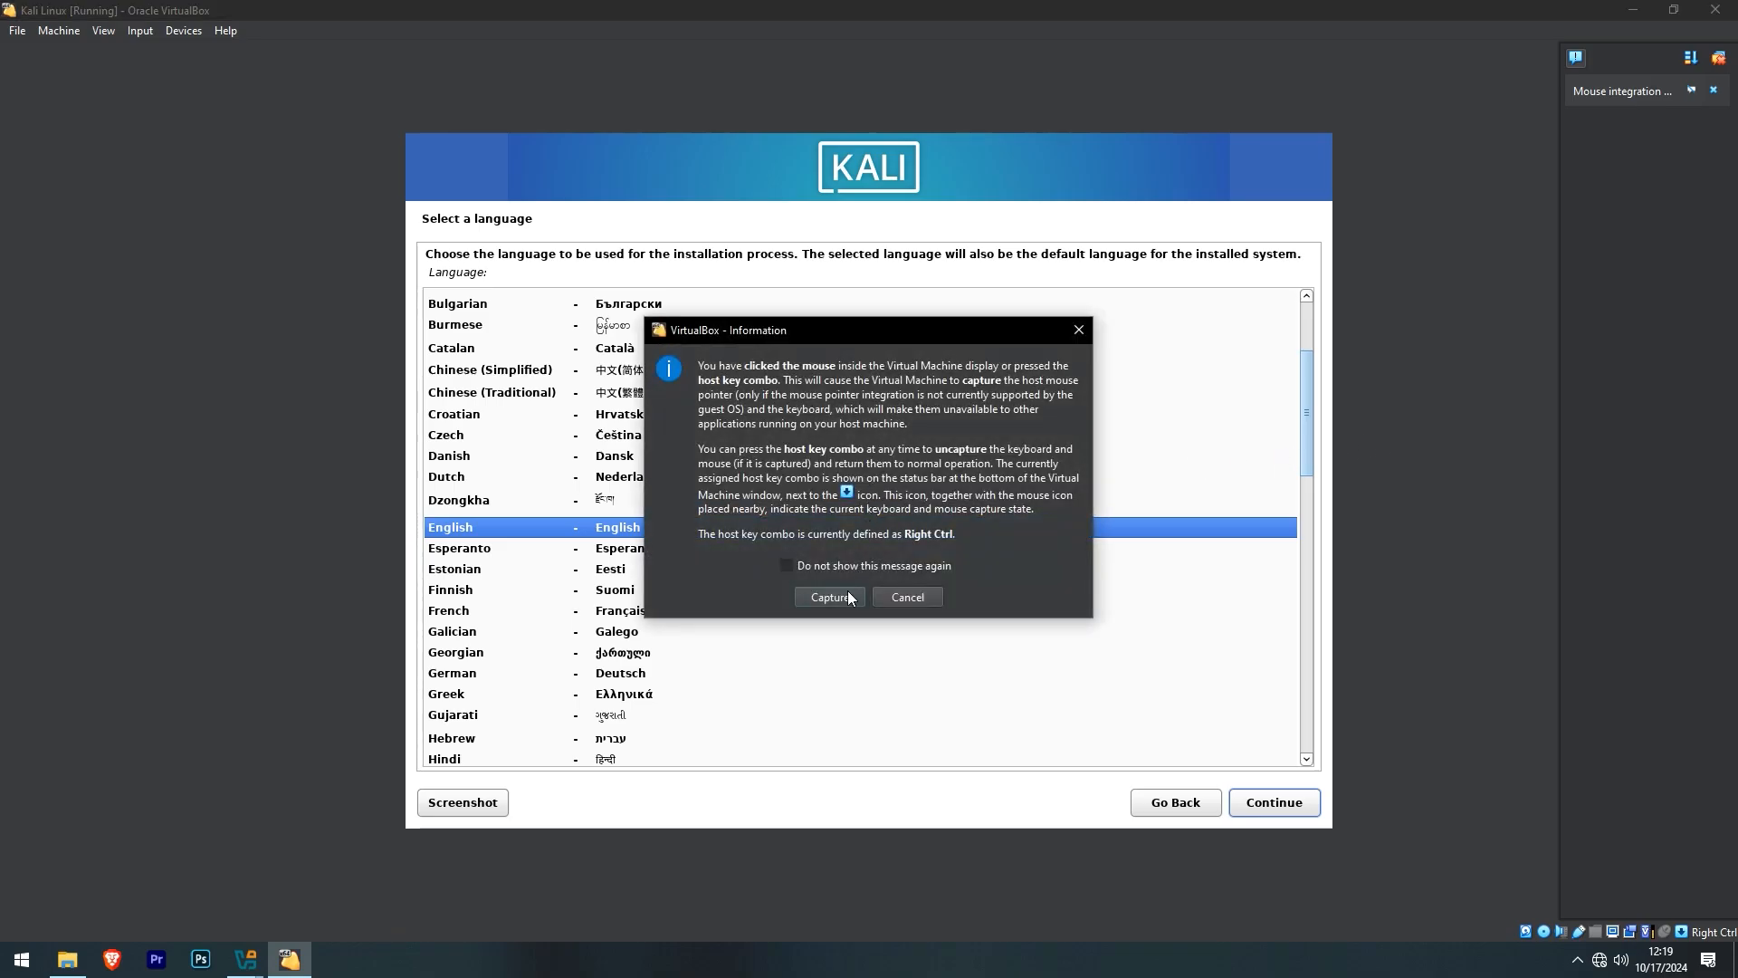
left_click(847, 596)
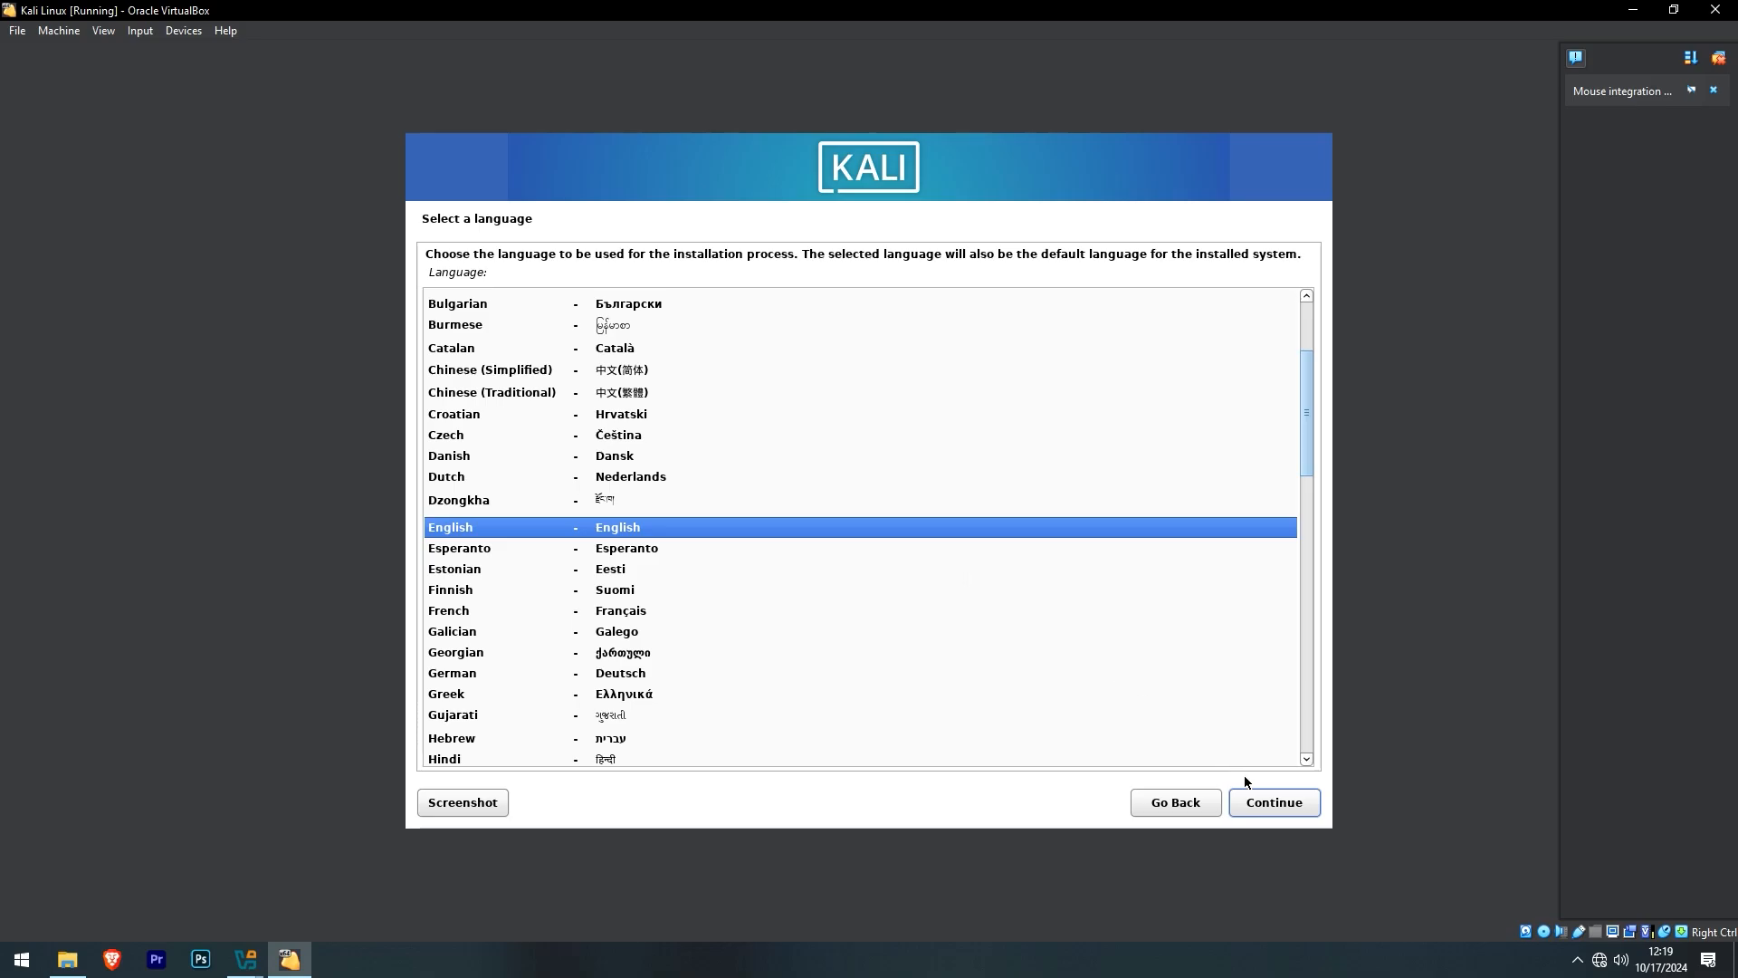
left_click(1257, 802)
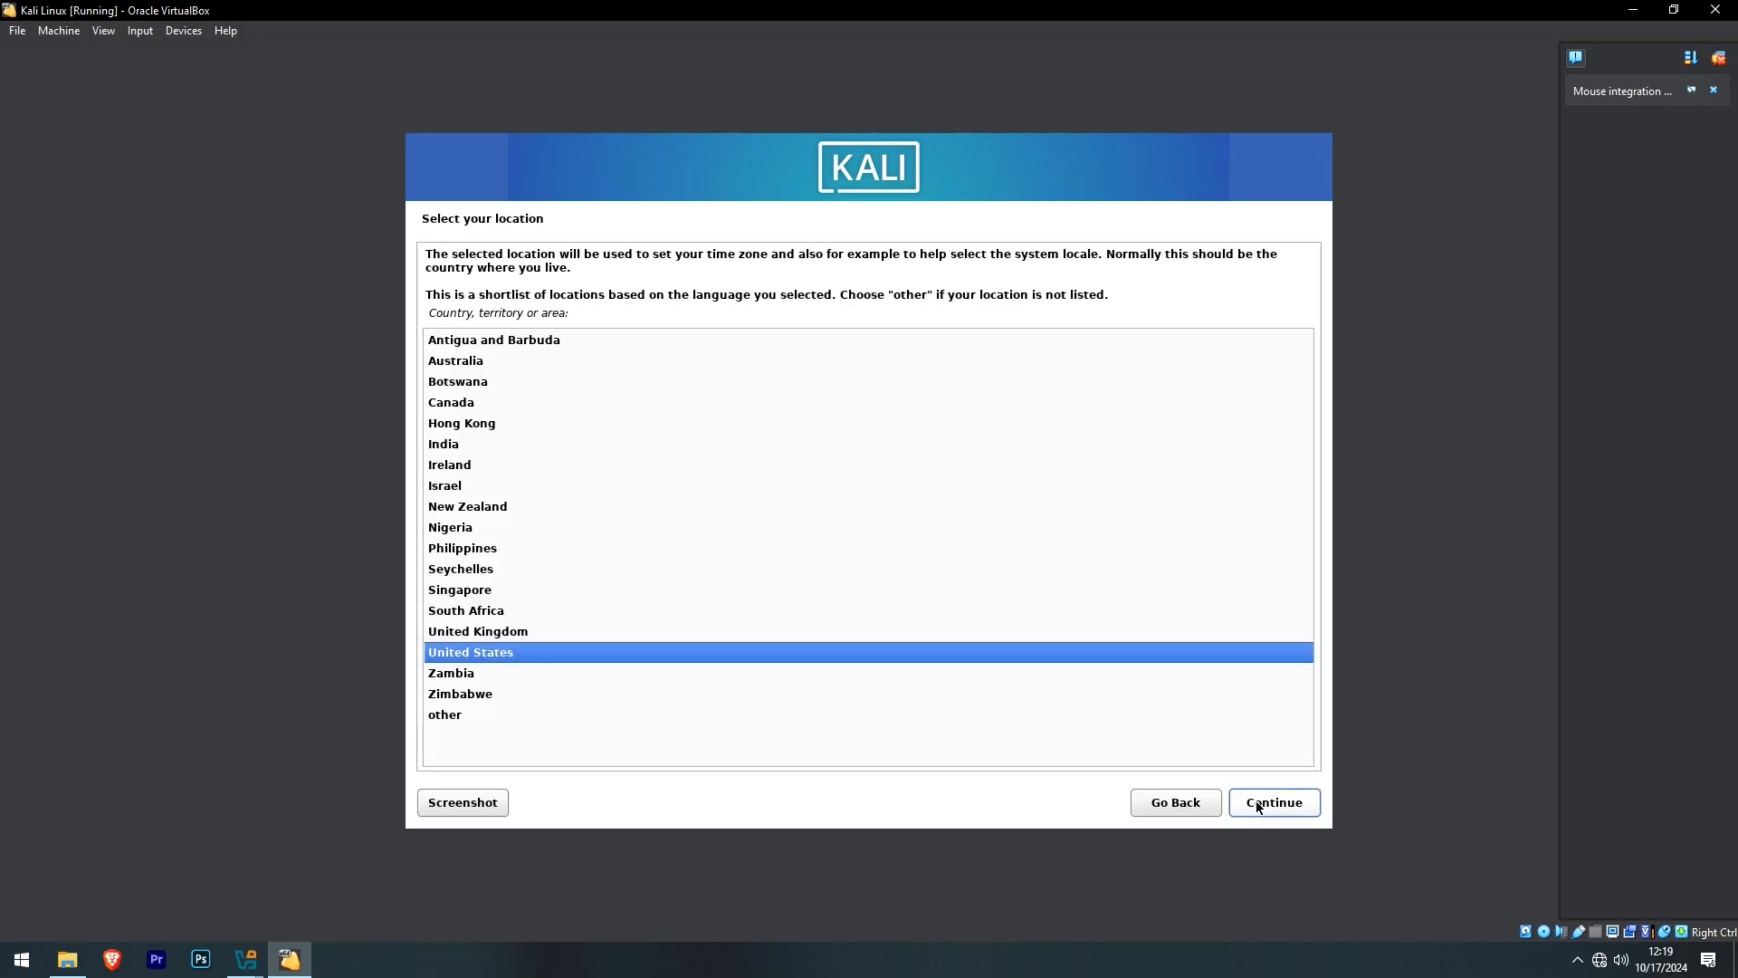
left_click(1256, 802)
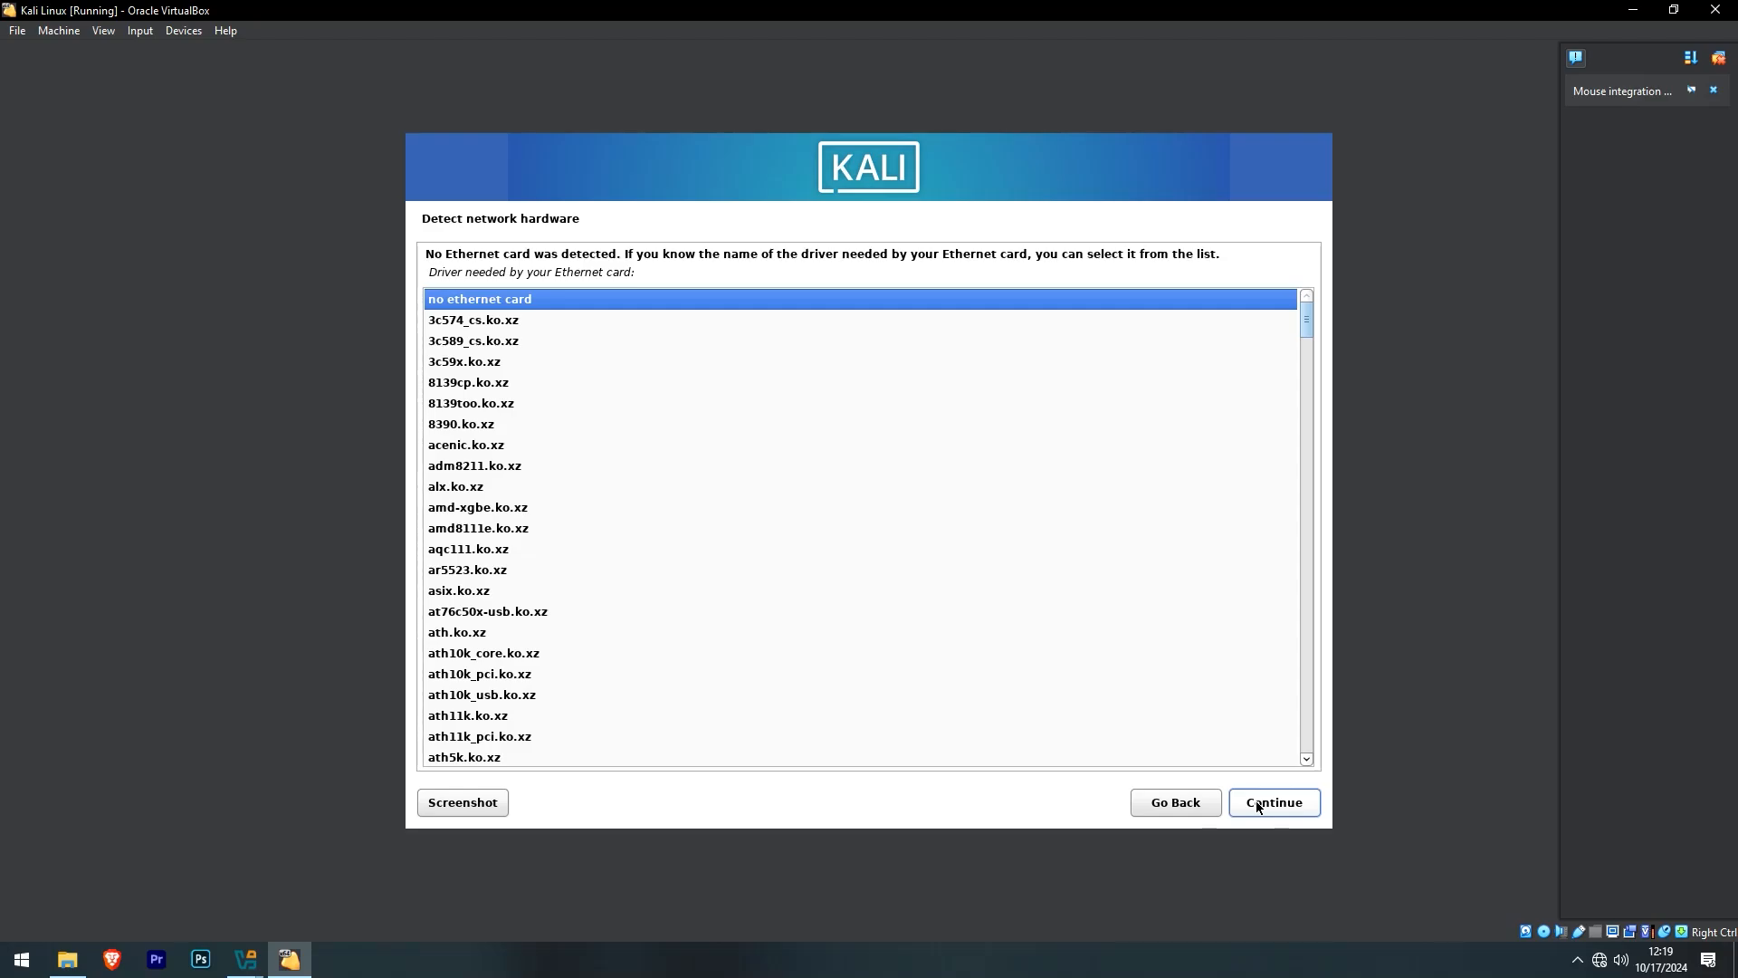
- Skip the missing network driver, keep hostname kali, and enter the new user's username
left_click(1257, 800)
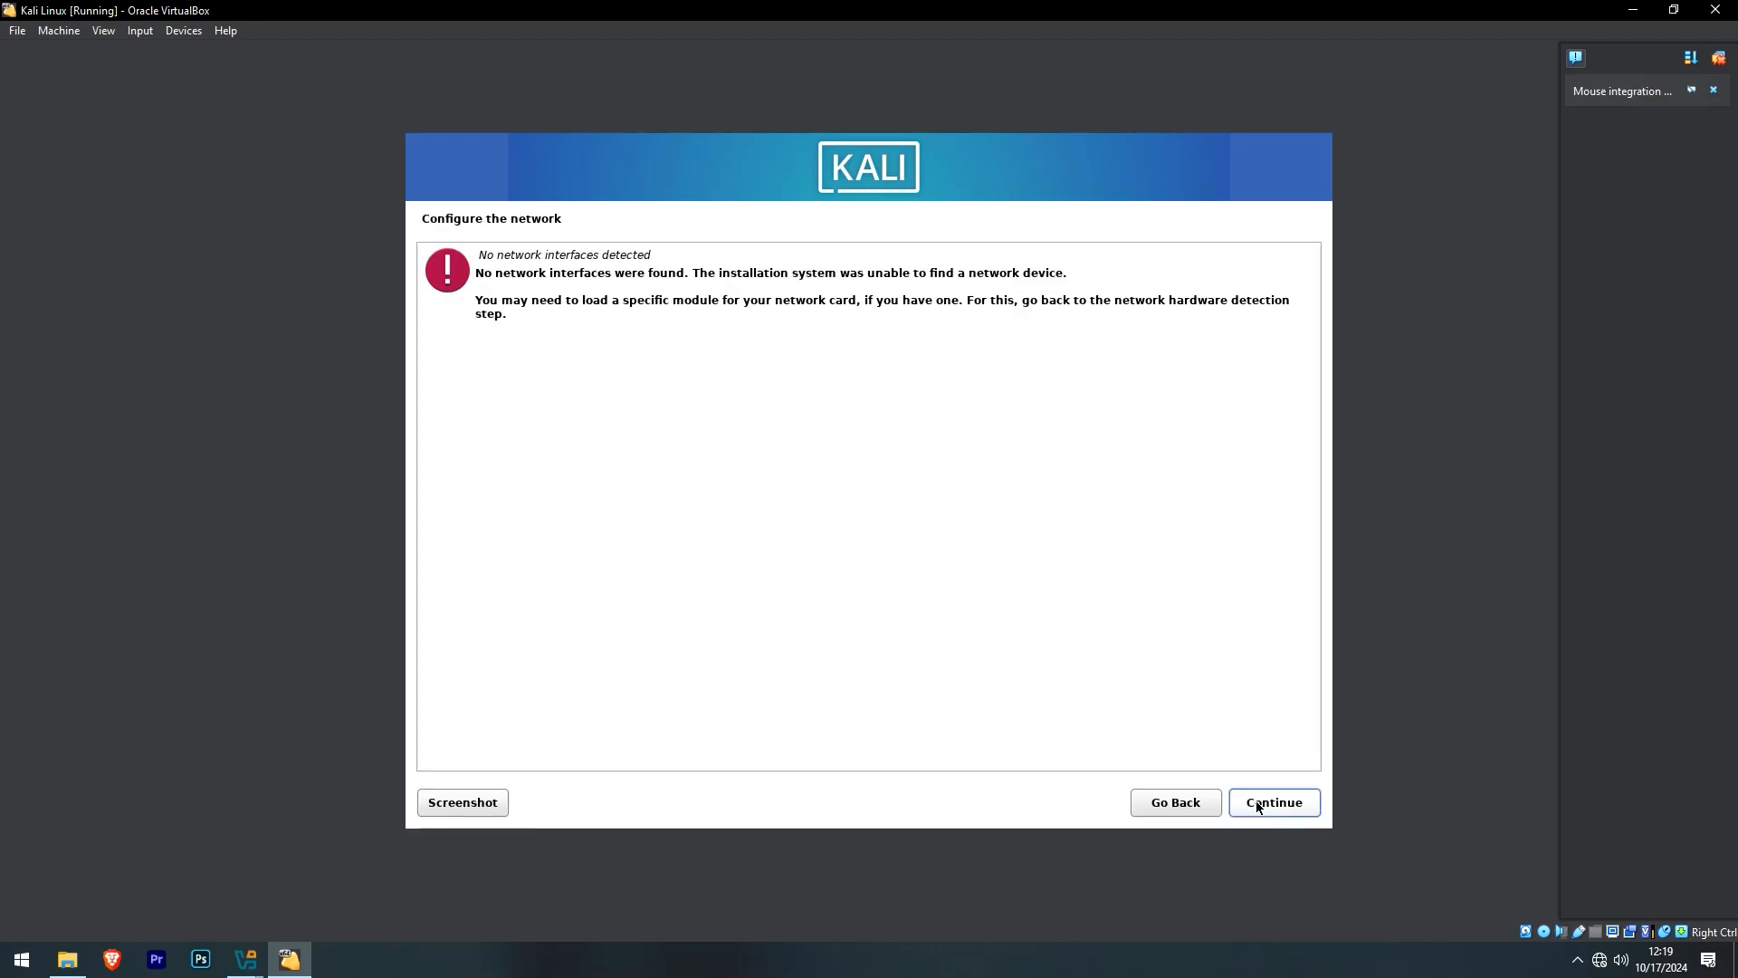
left_click(1257, 801)
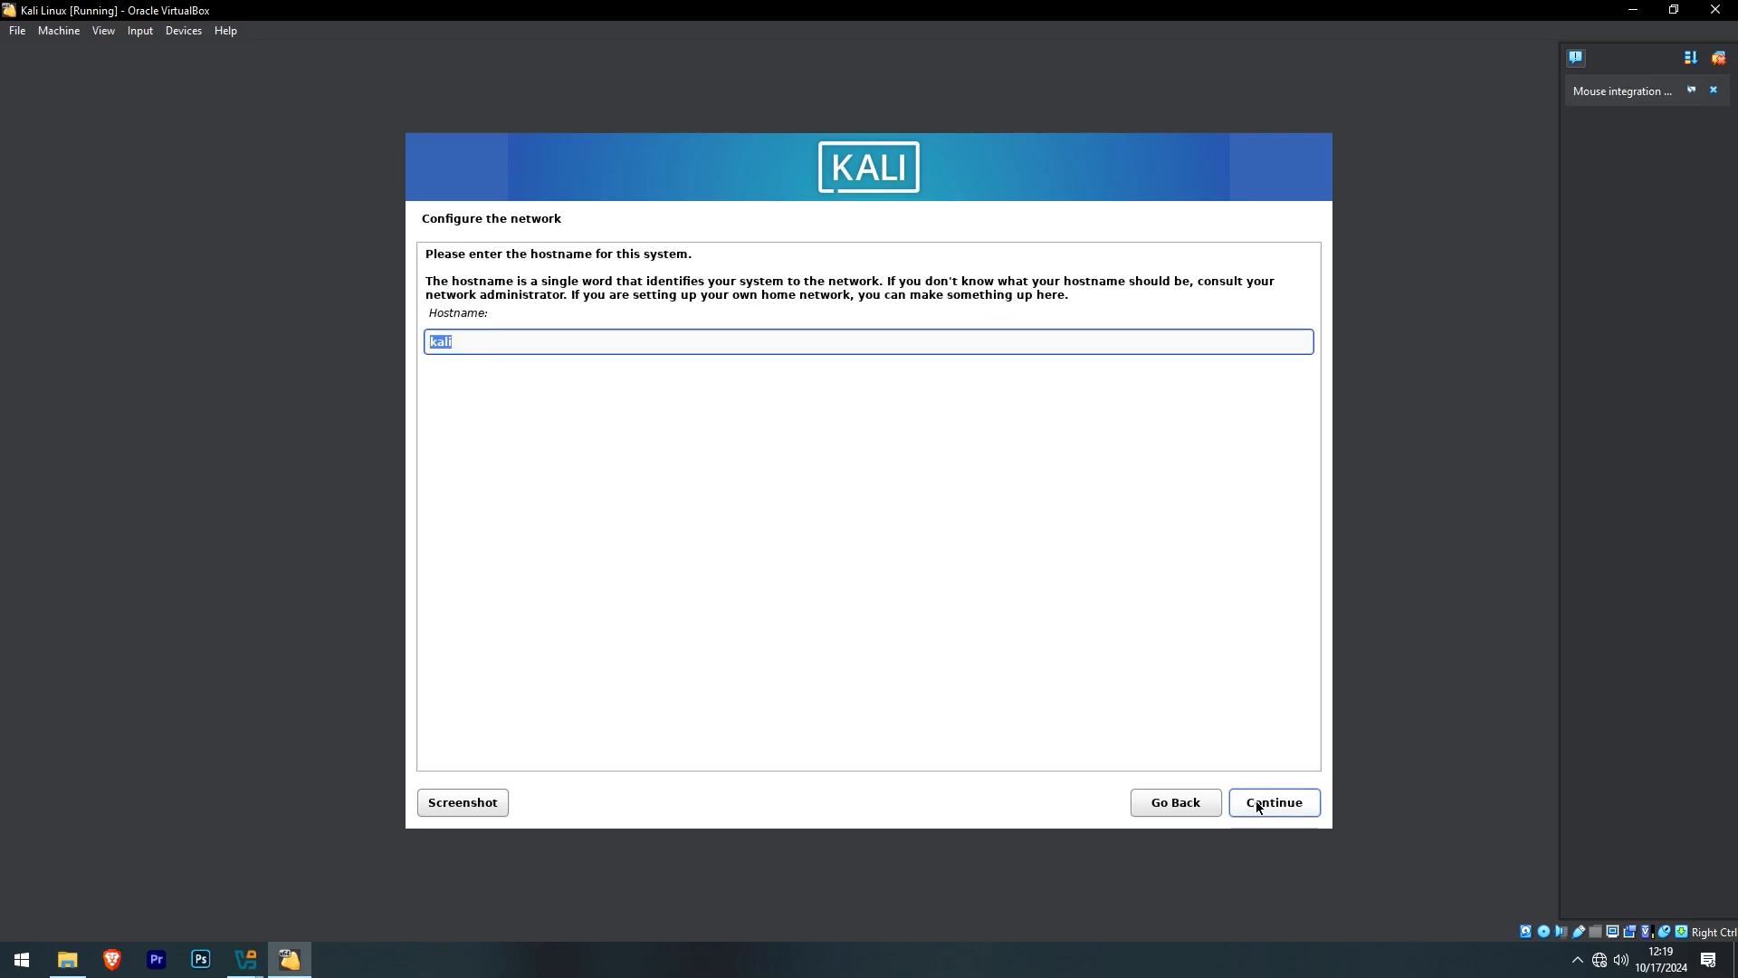
left_click(1257, 800)
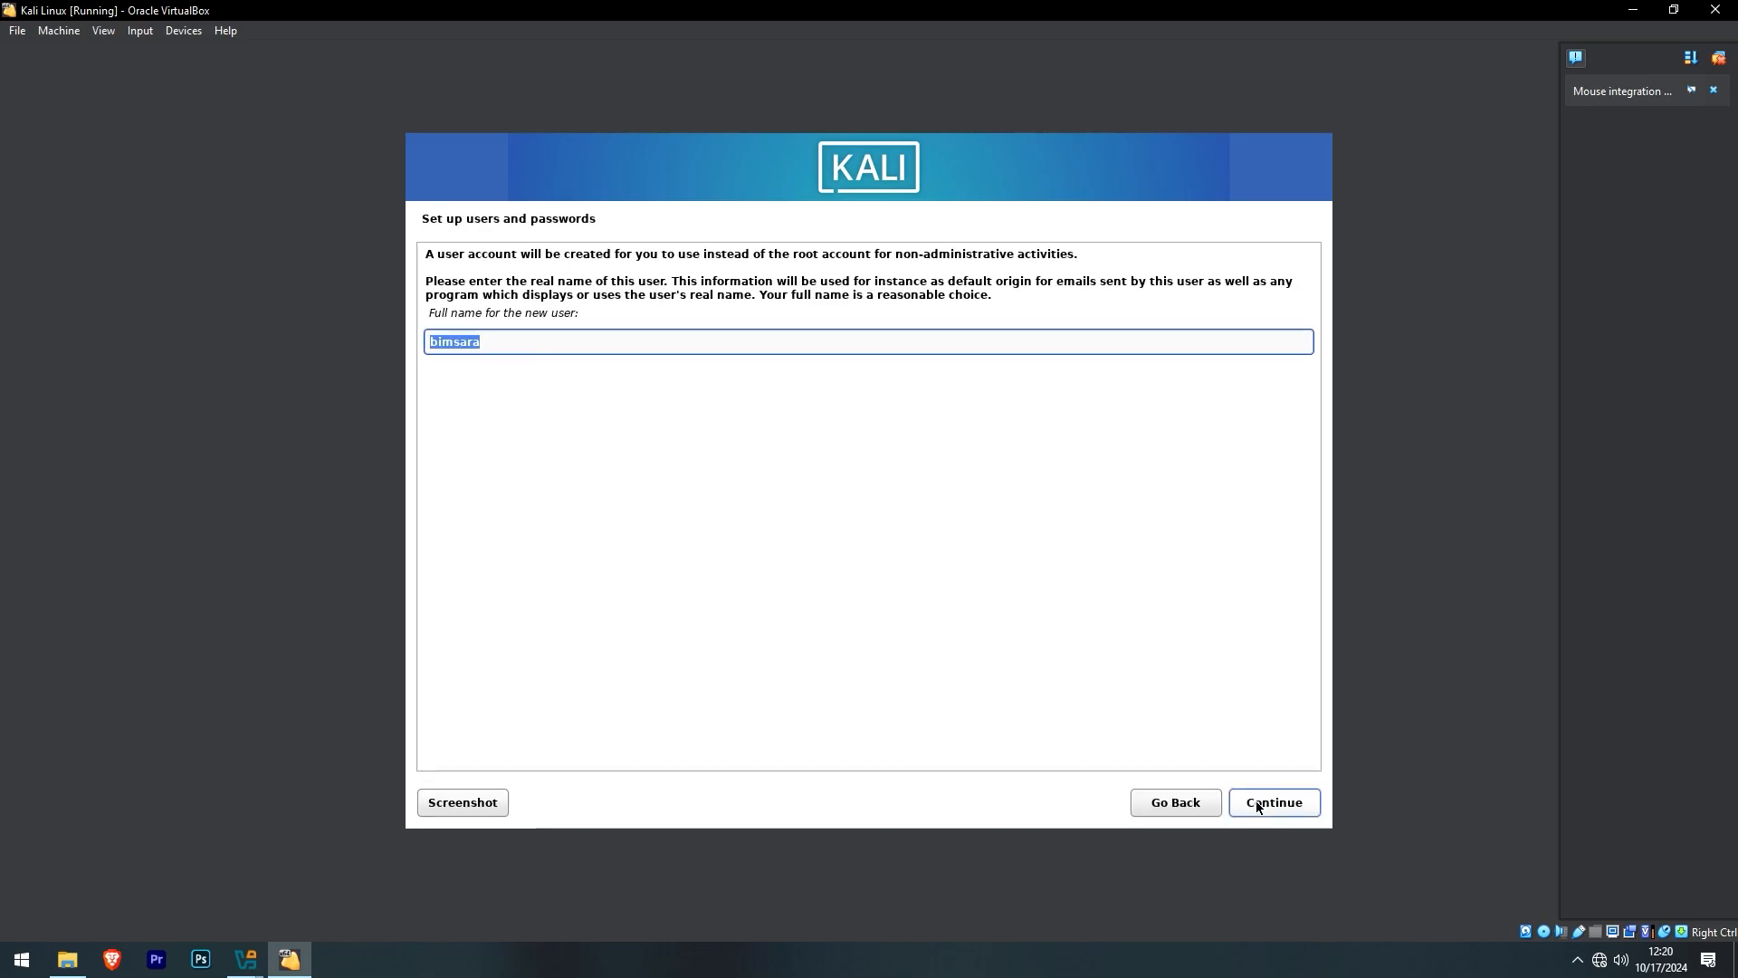
left_click(1256, 800)
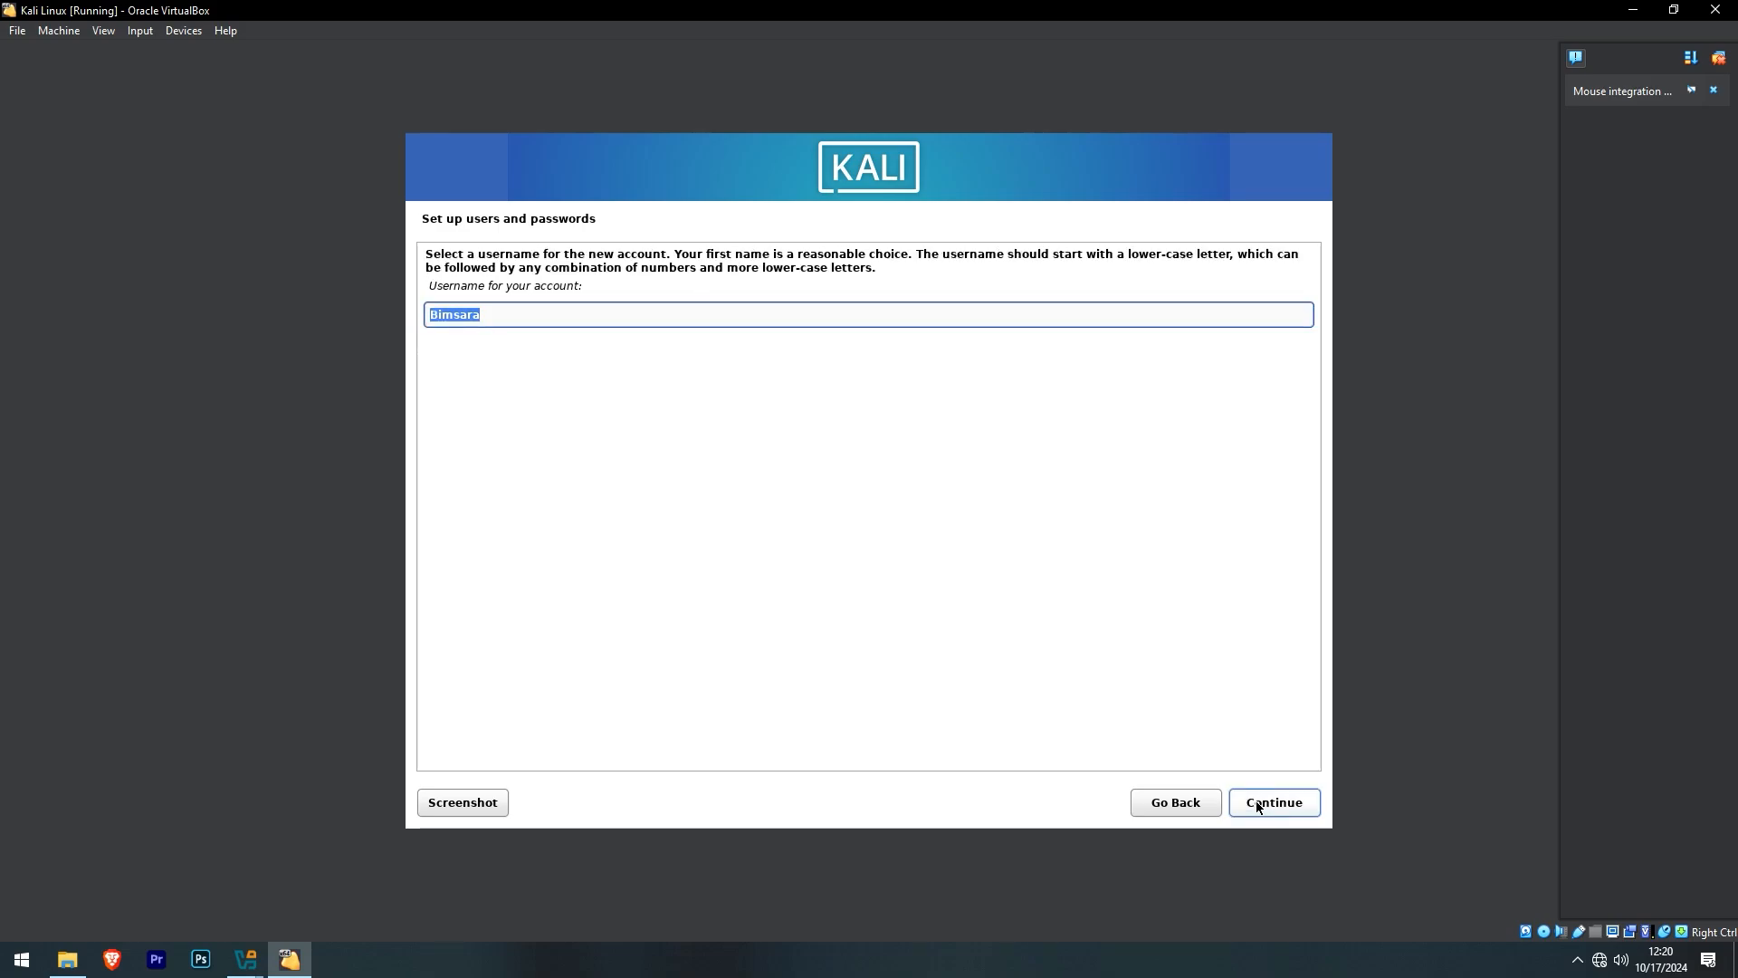
type("bimsara")
left_click(1257, 801)
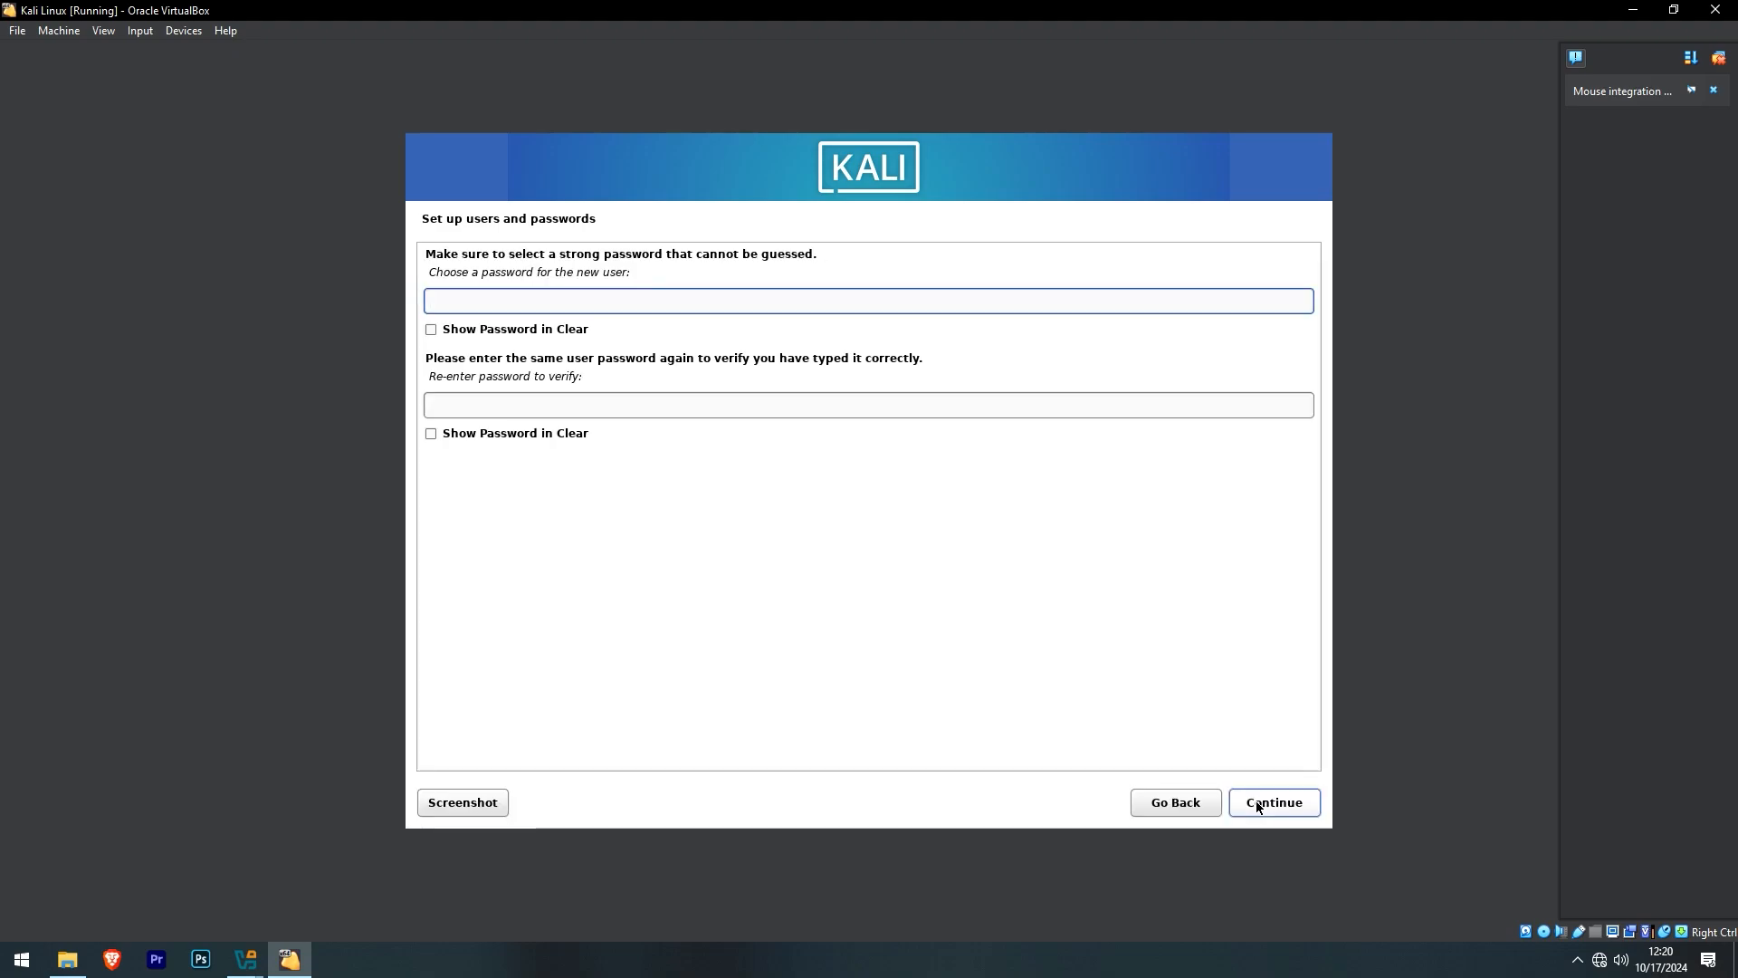
- Enter and confirm the user's password, then accept the Eastern time zone
type("kal")
key("Tab")
key("Tab")
key("Tab")
key("Tab")
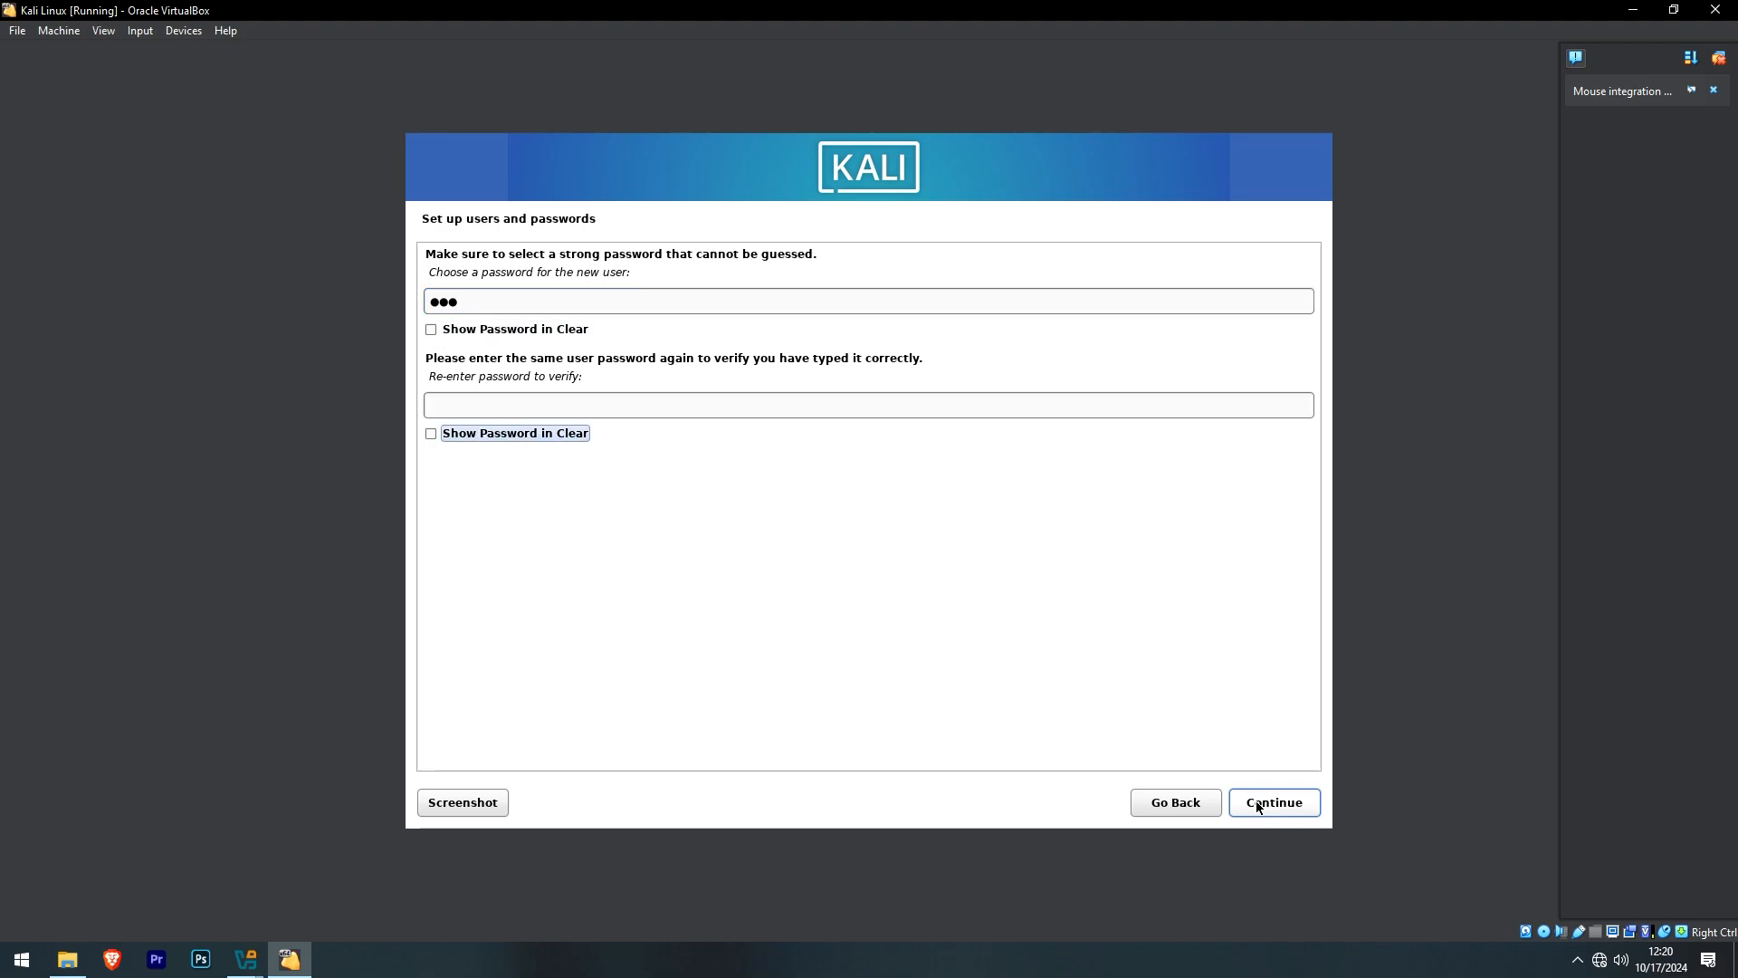
key("Tab")
key("Tab")
key("Tab")
key("Tab")
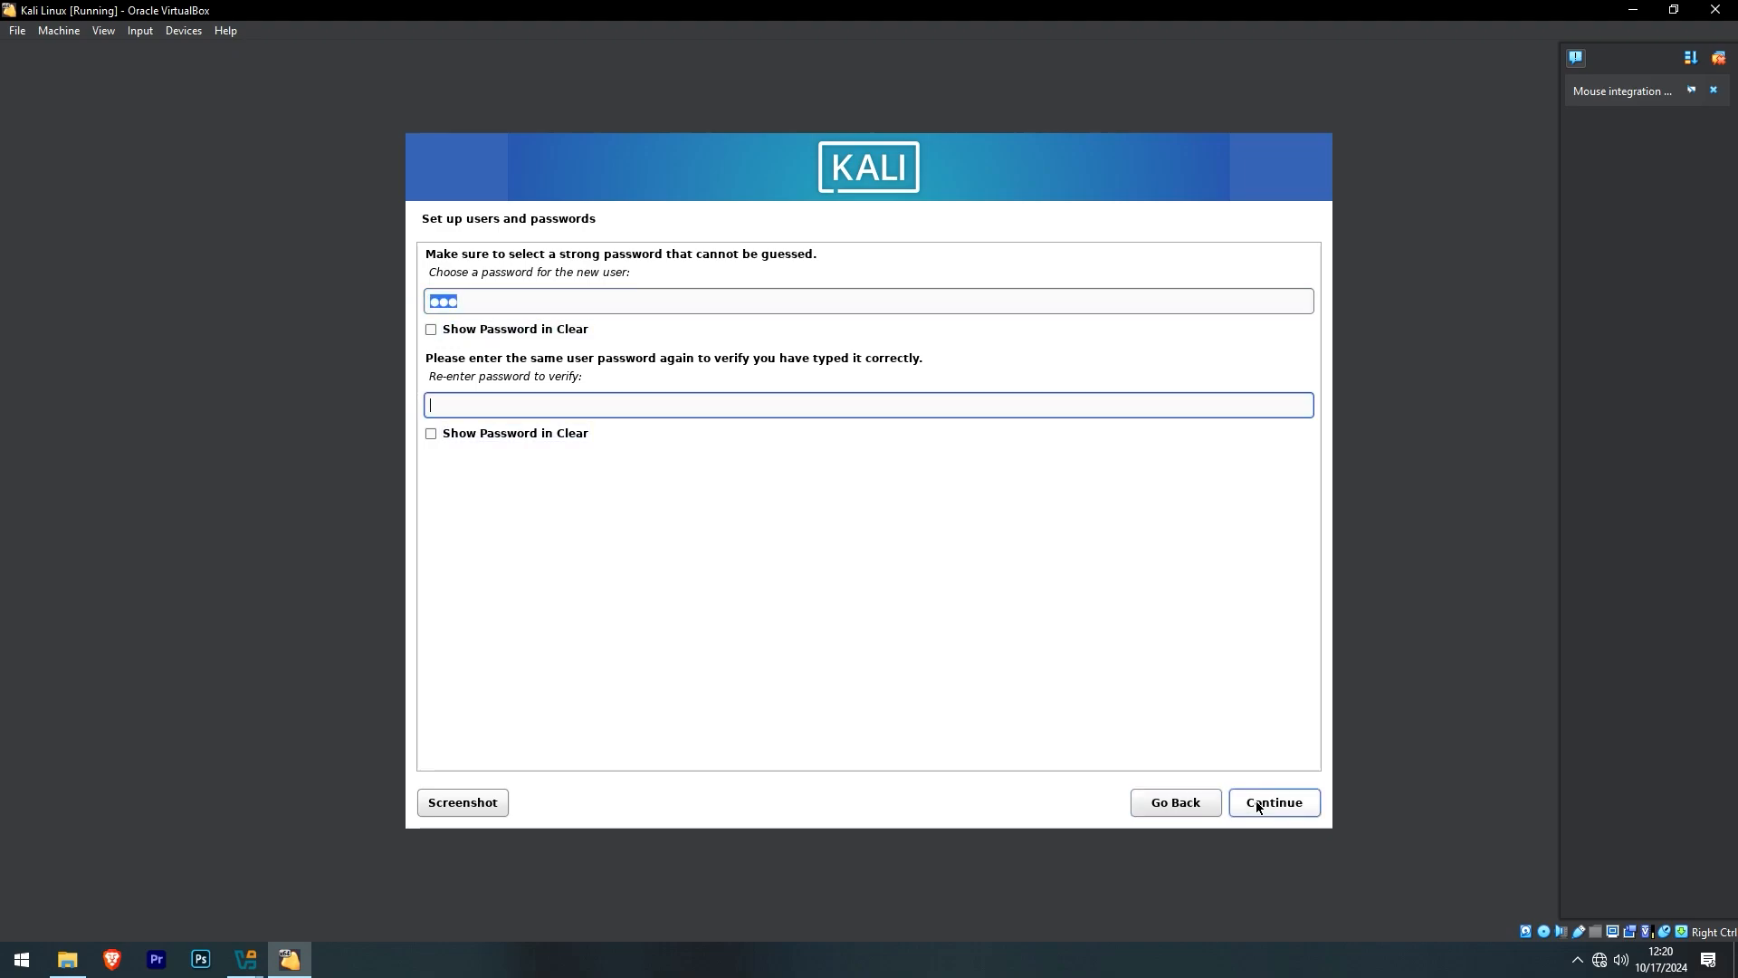
type("kal")
key("Return")
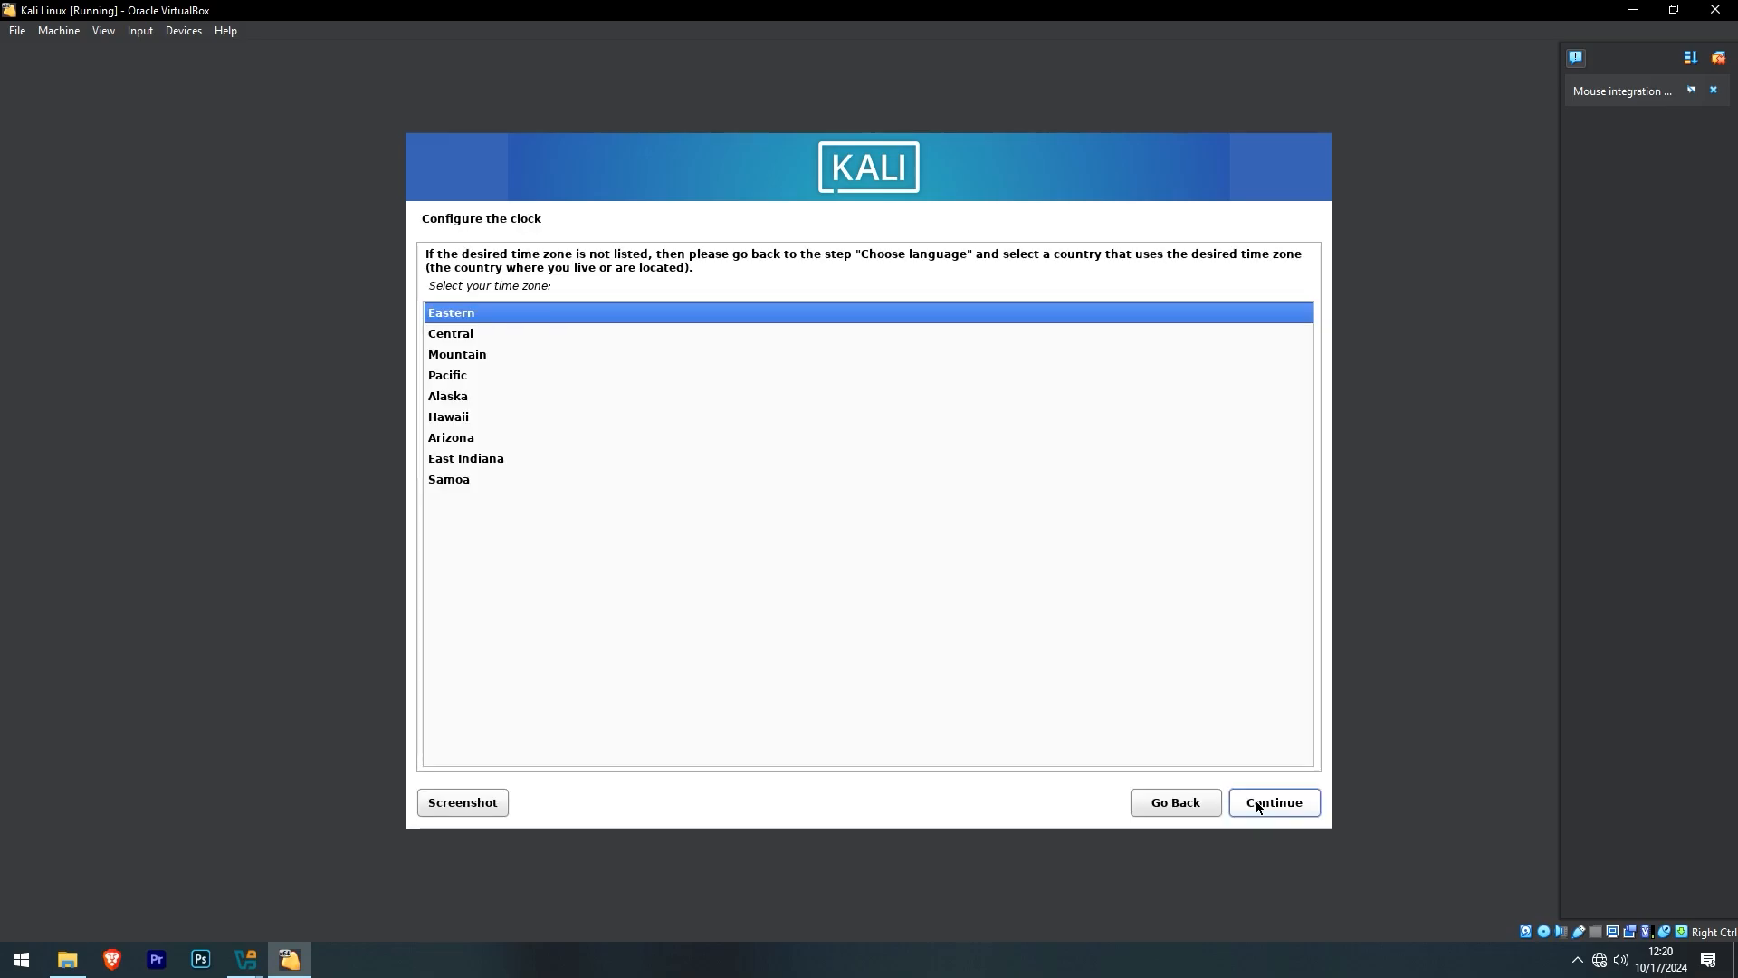
key("Return")
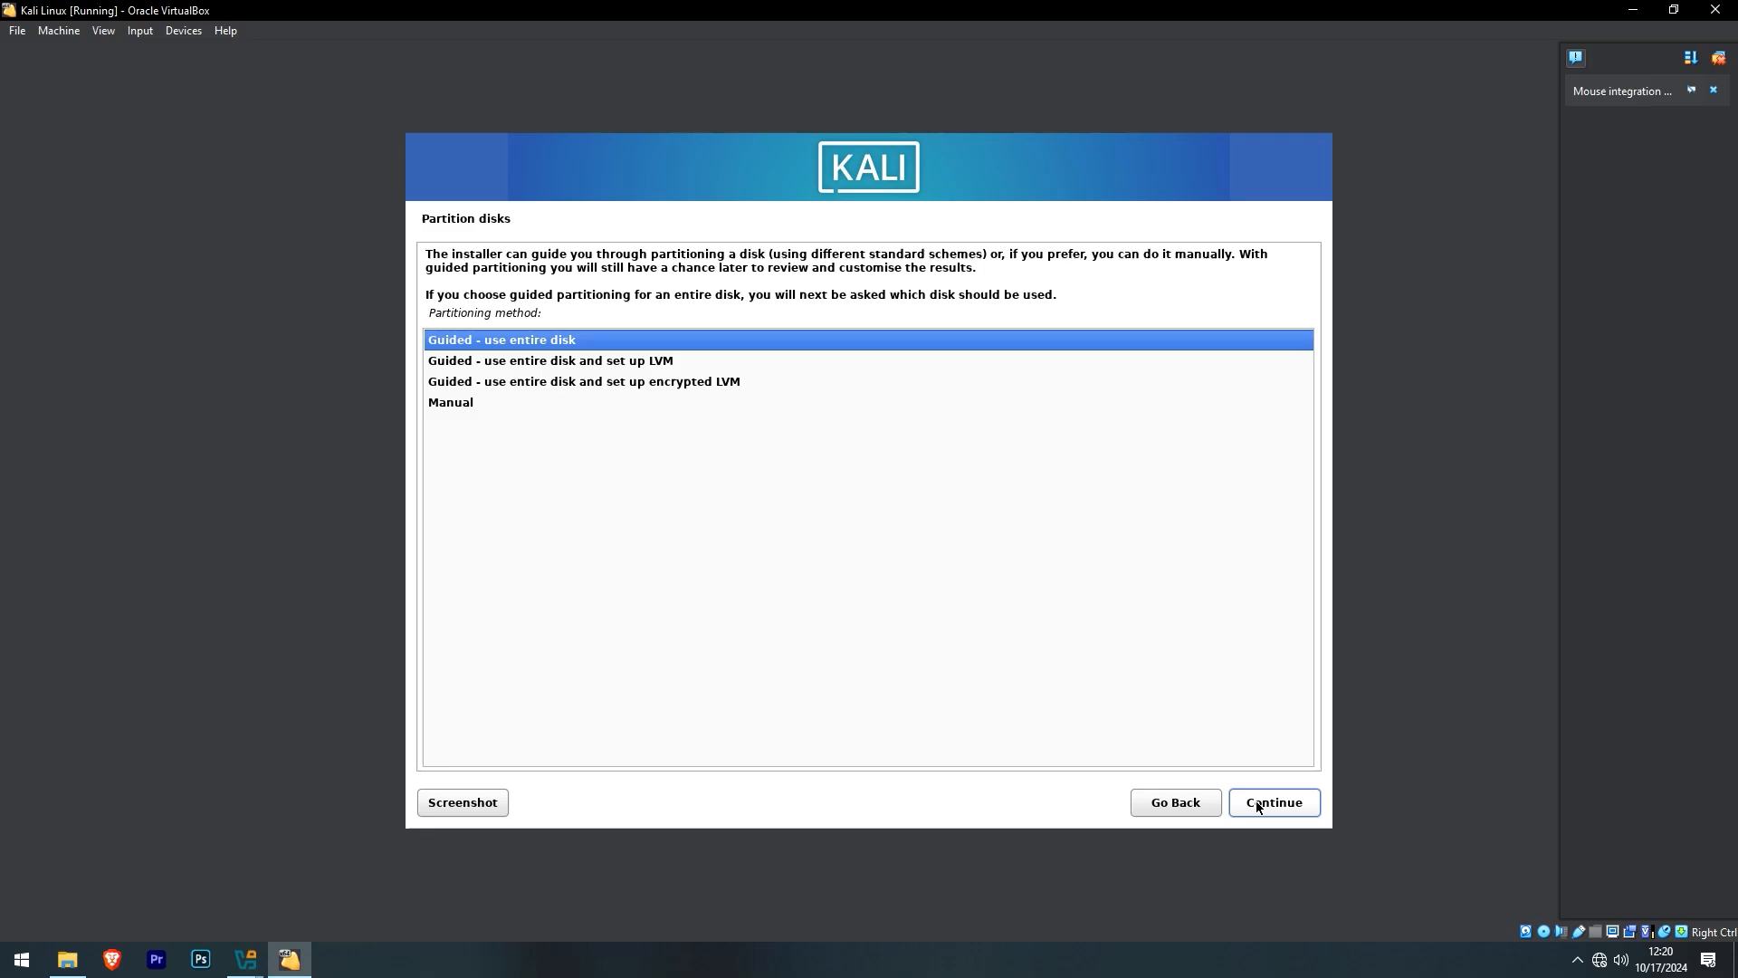
- Guided-partition the whole 34.4 GB disk with all files in one partition and write the changes
left_click(1256, 800)
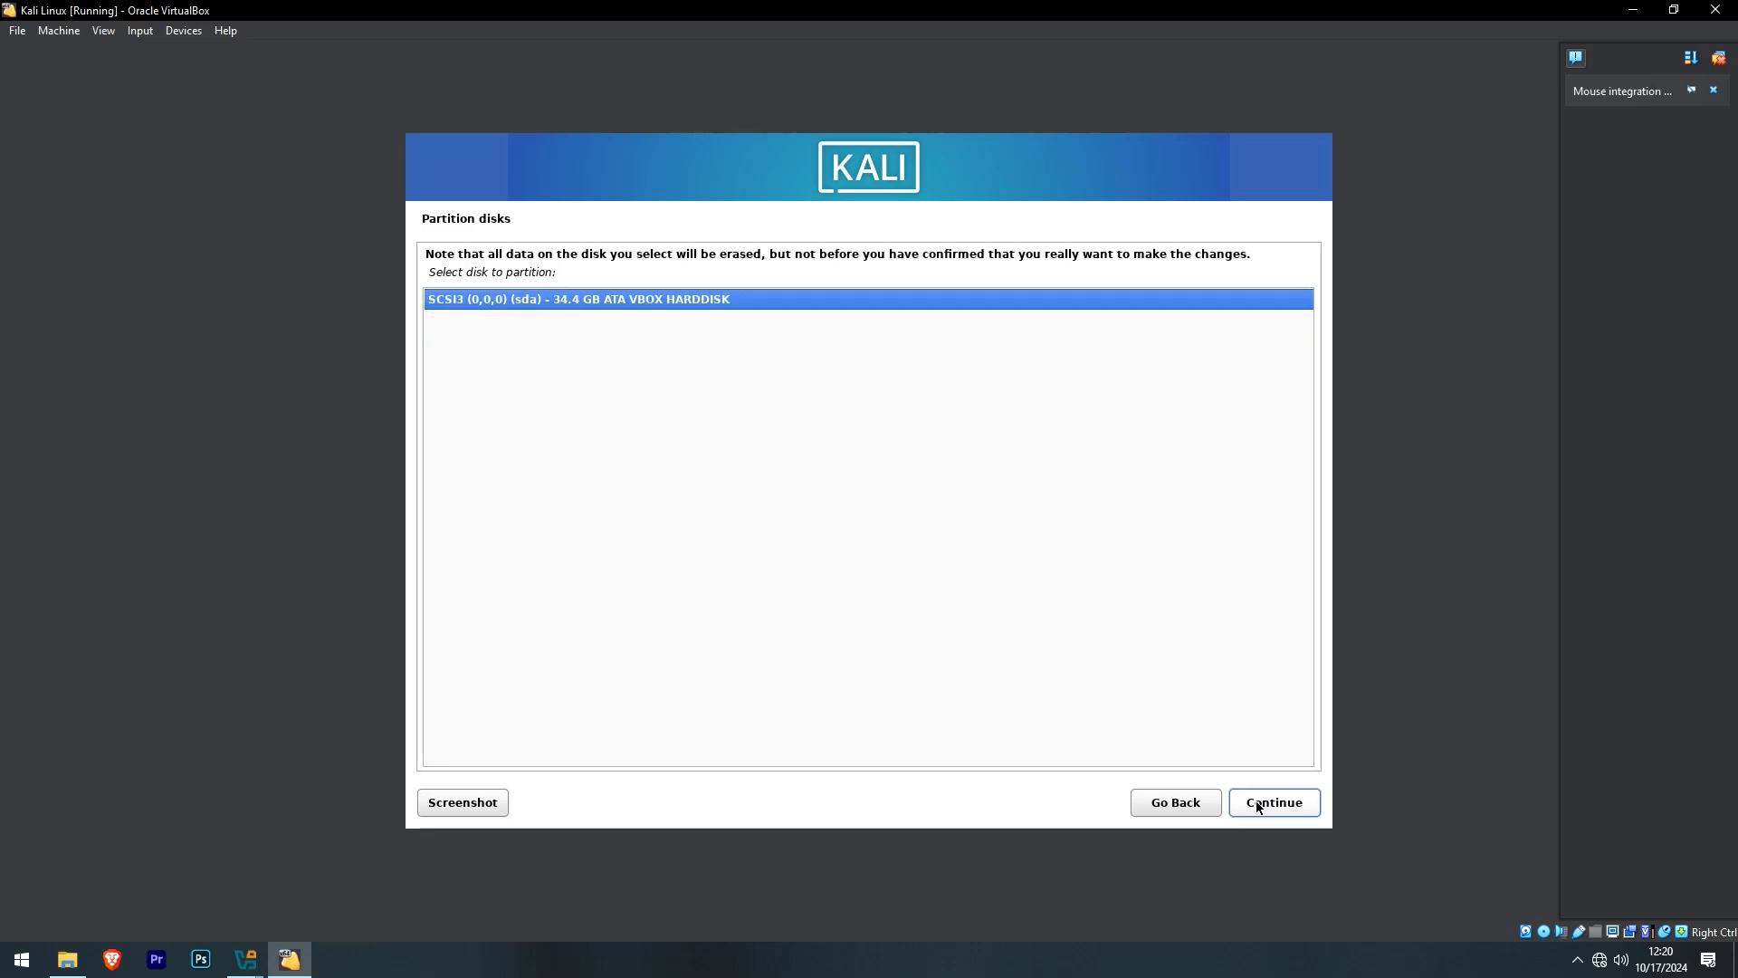
left_click(1257, 800)
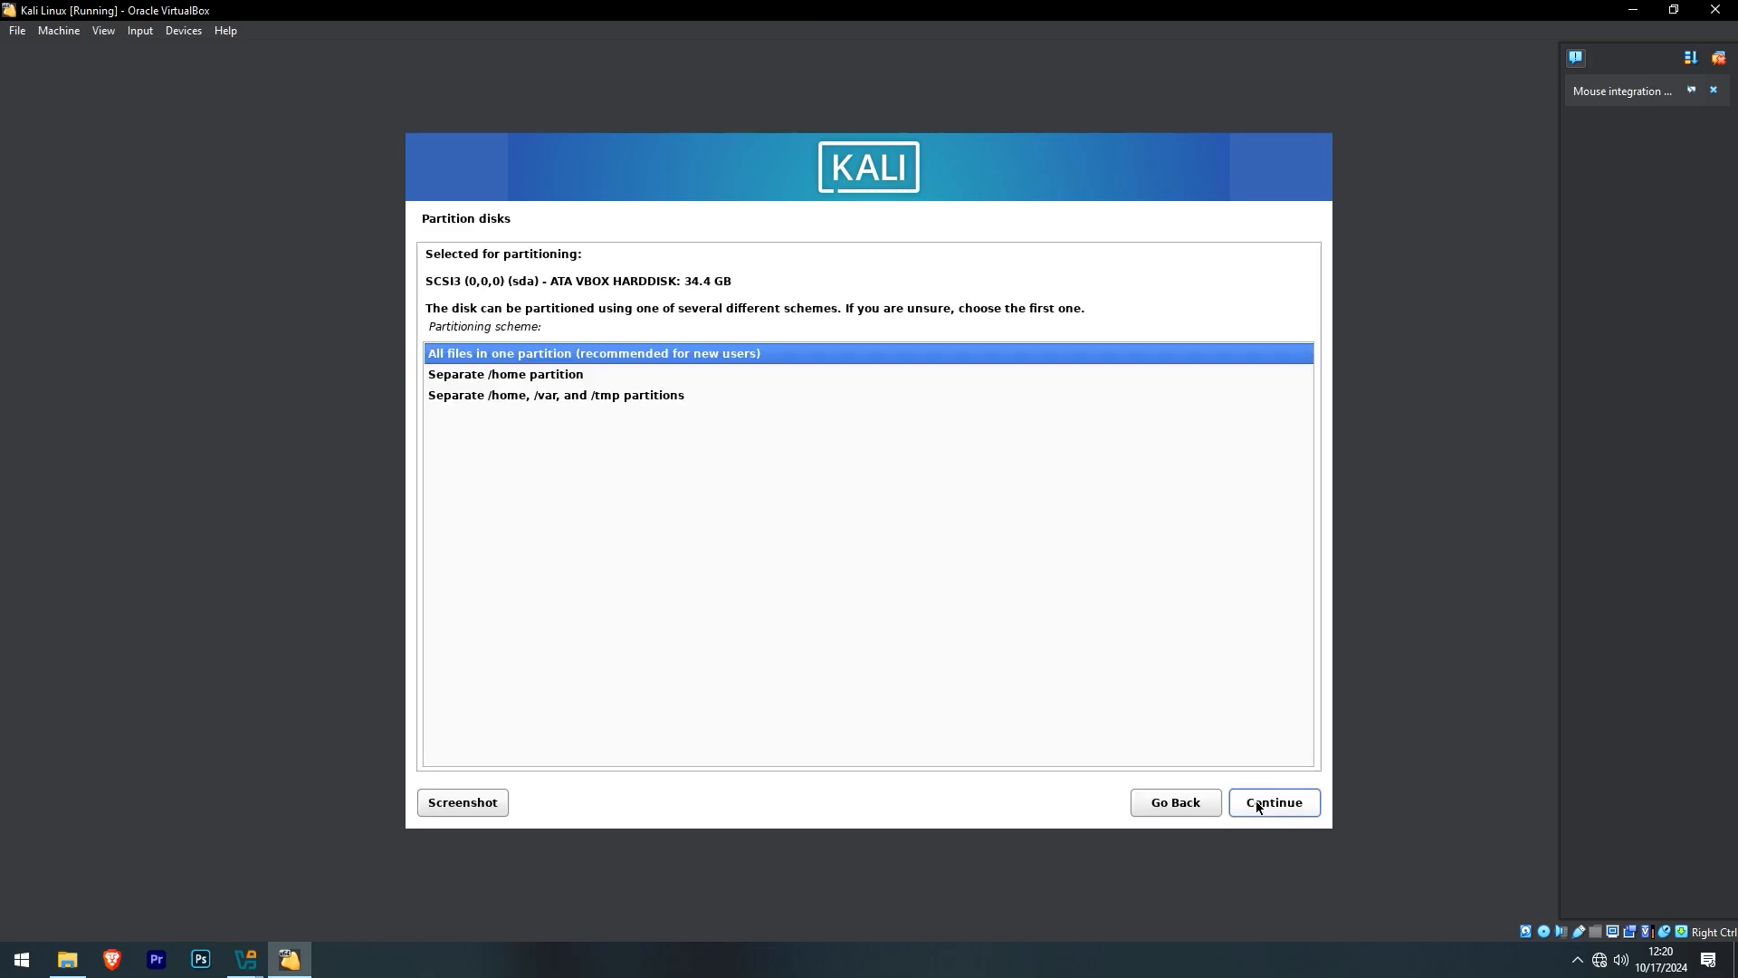
left_click(1257, 800)
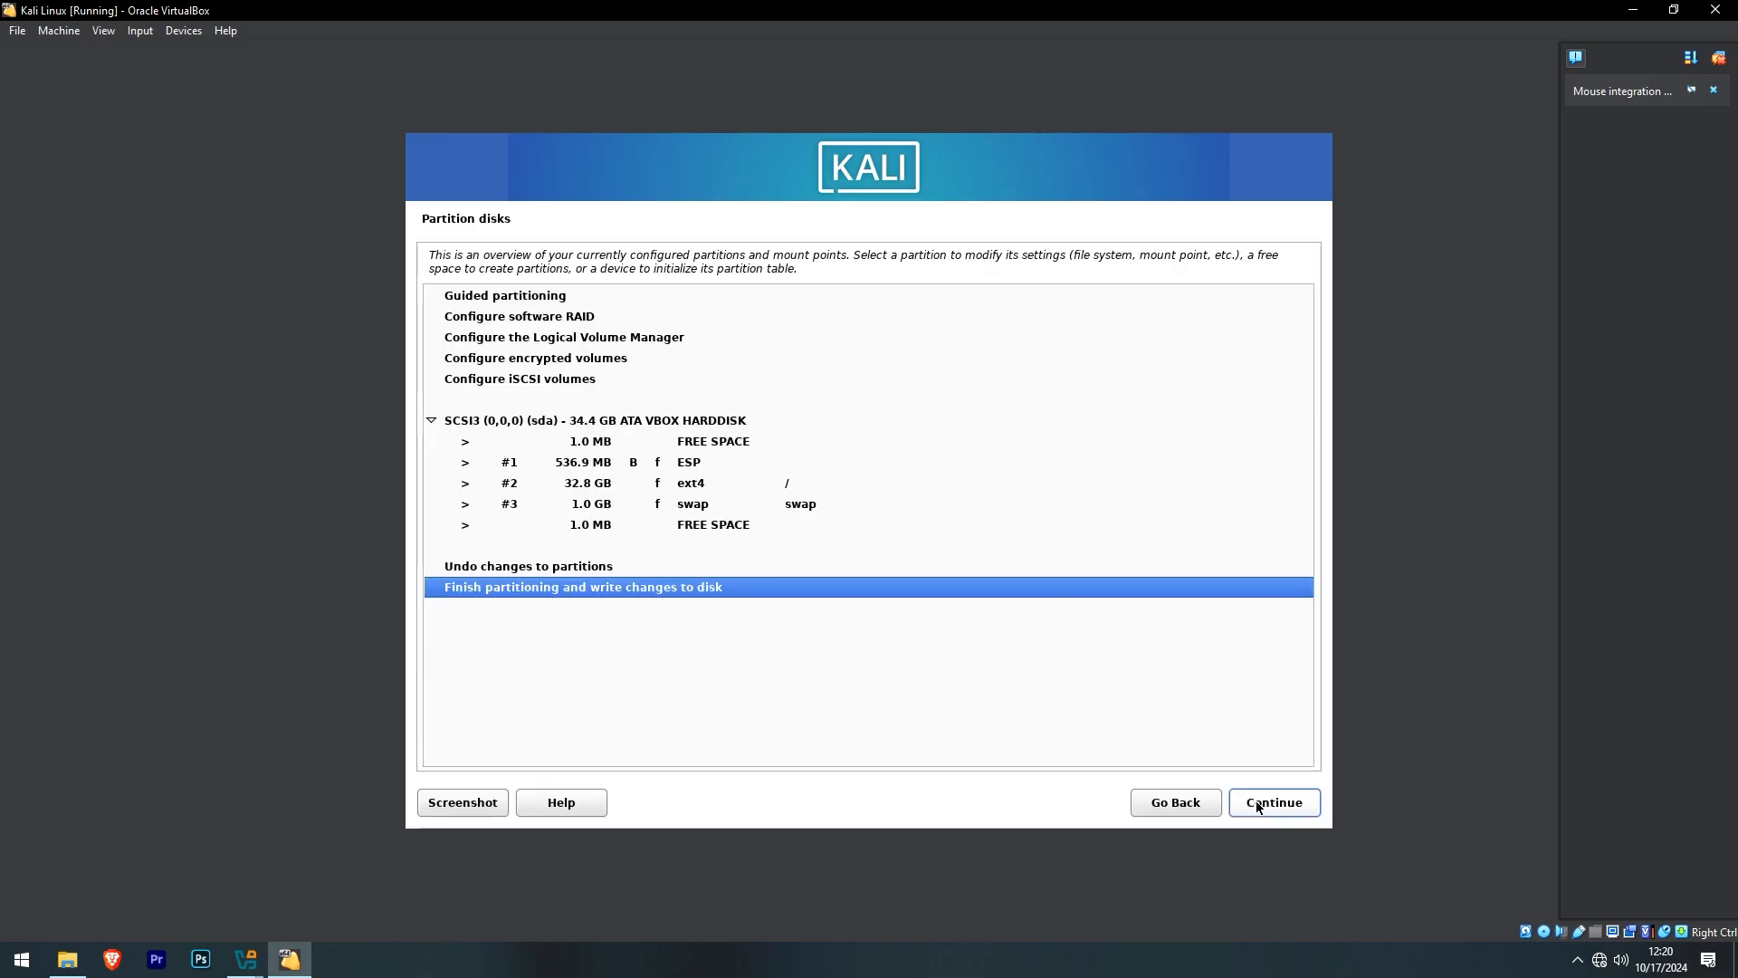
left_click(1257, 801)
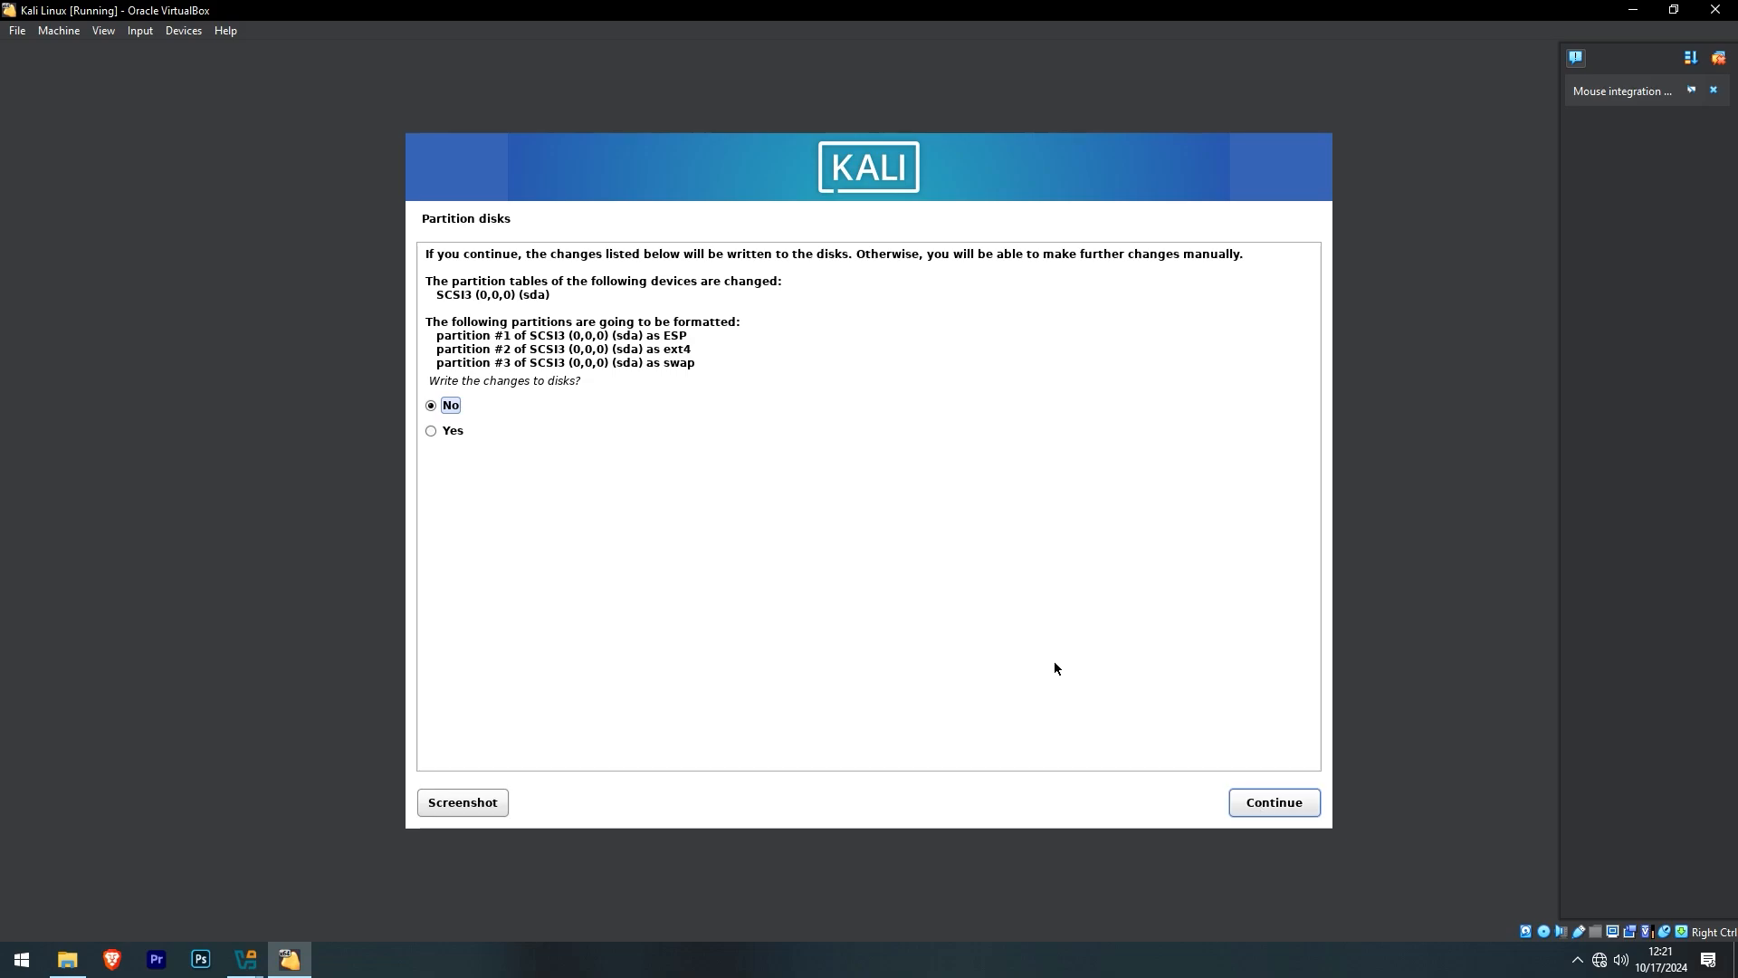
left_click(439, 432)
left_click(1248, 799)
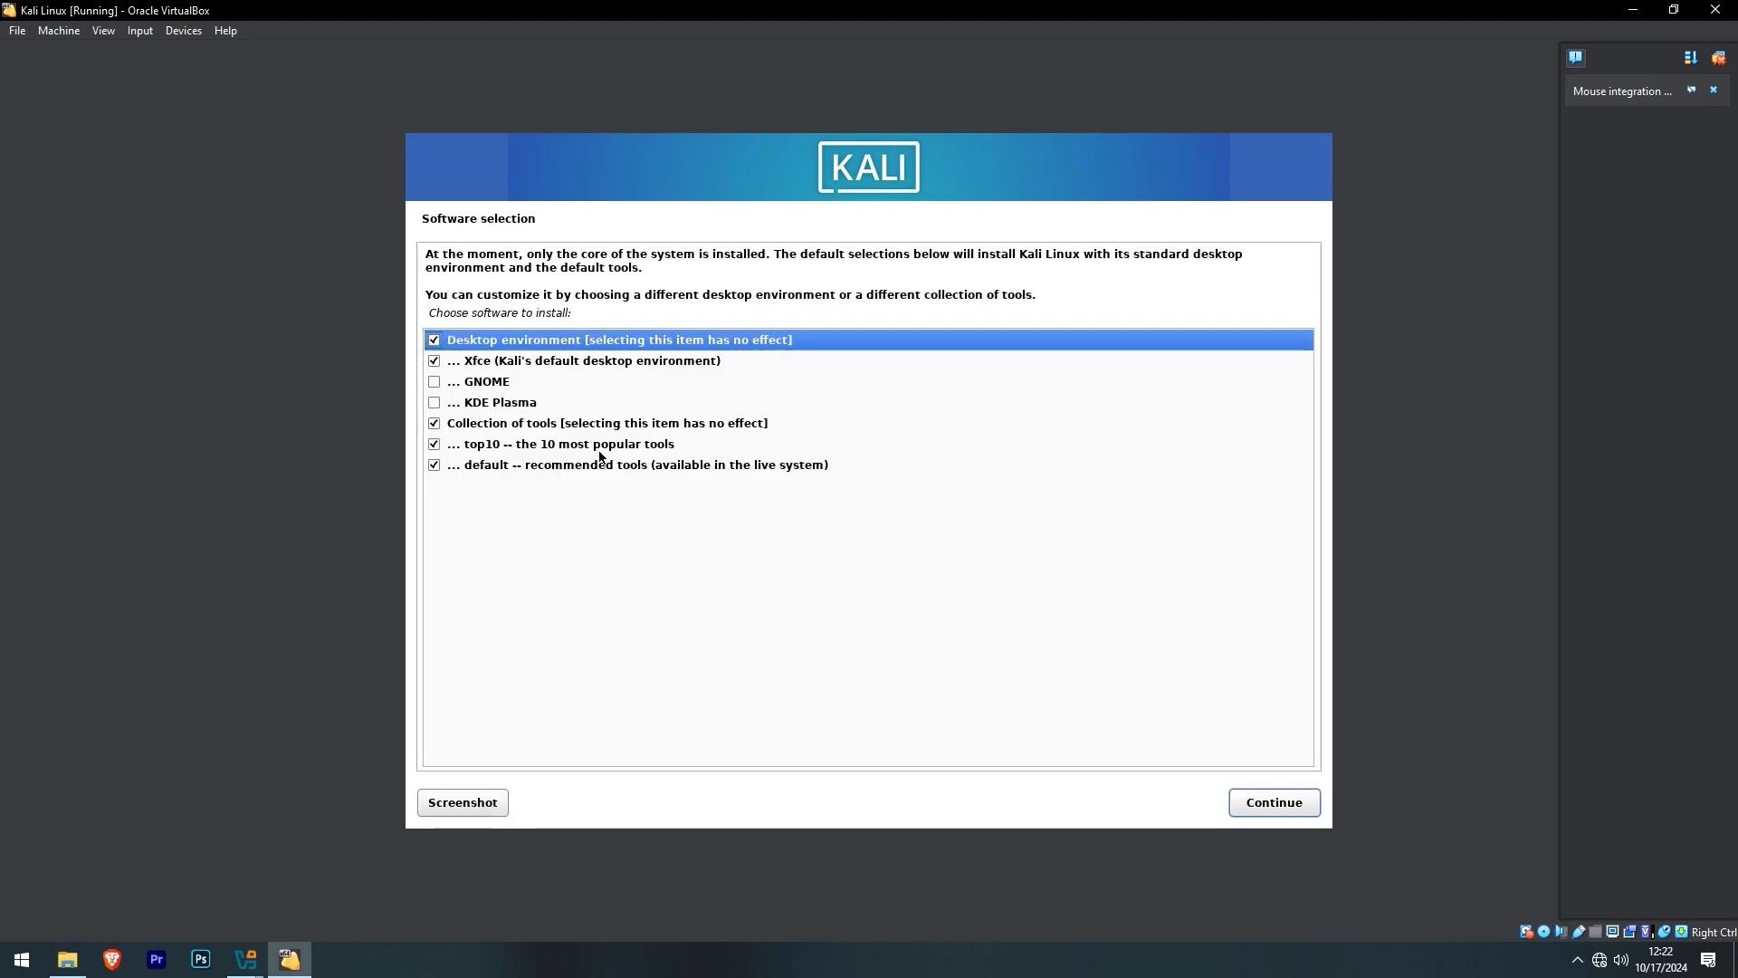
- Swap Xfce for GNOME in Software selection and start the software installation
left_click(436, 361)
left_click(434, 383)
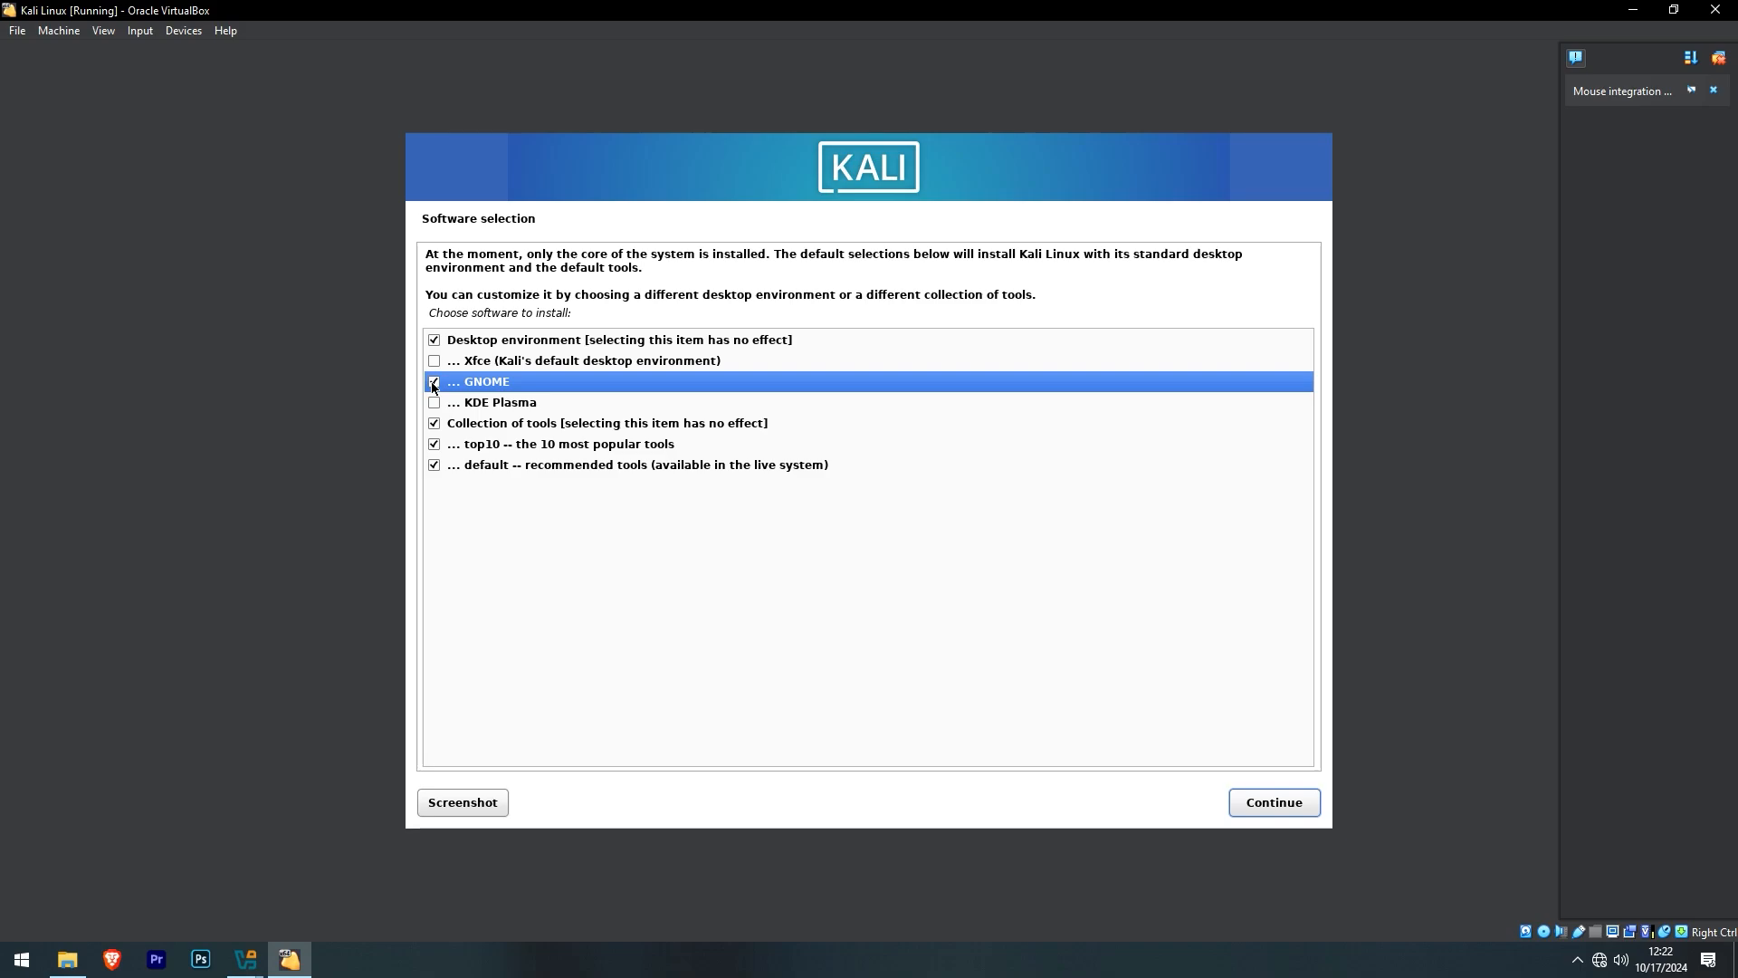
left_click(1257, 807)
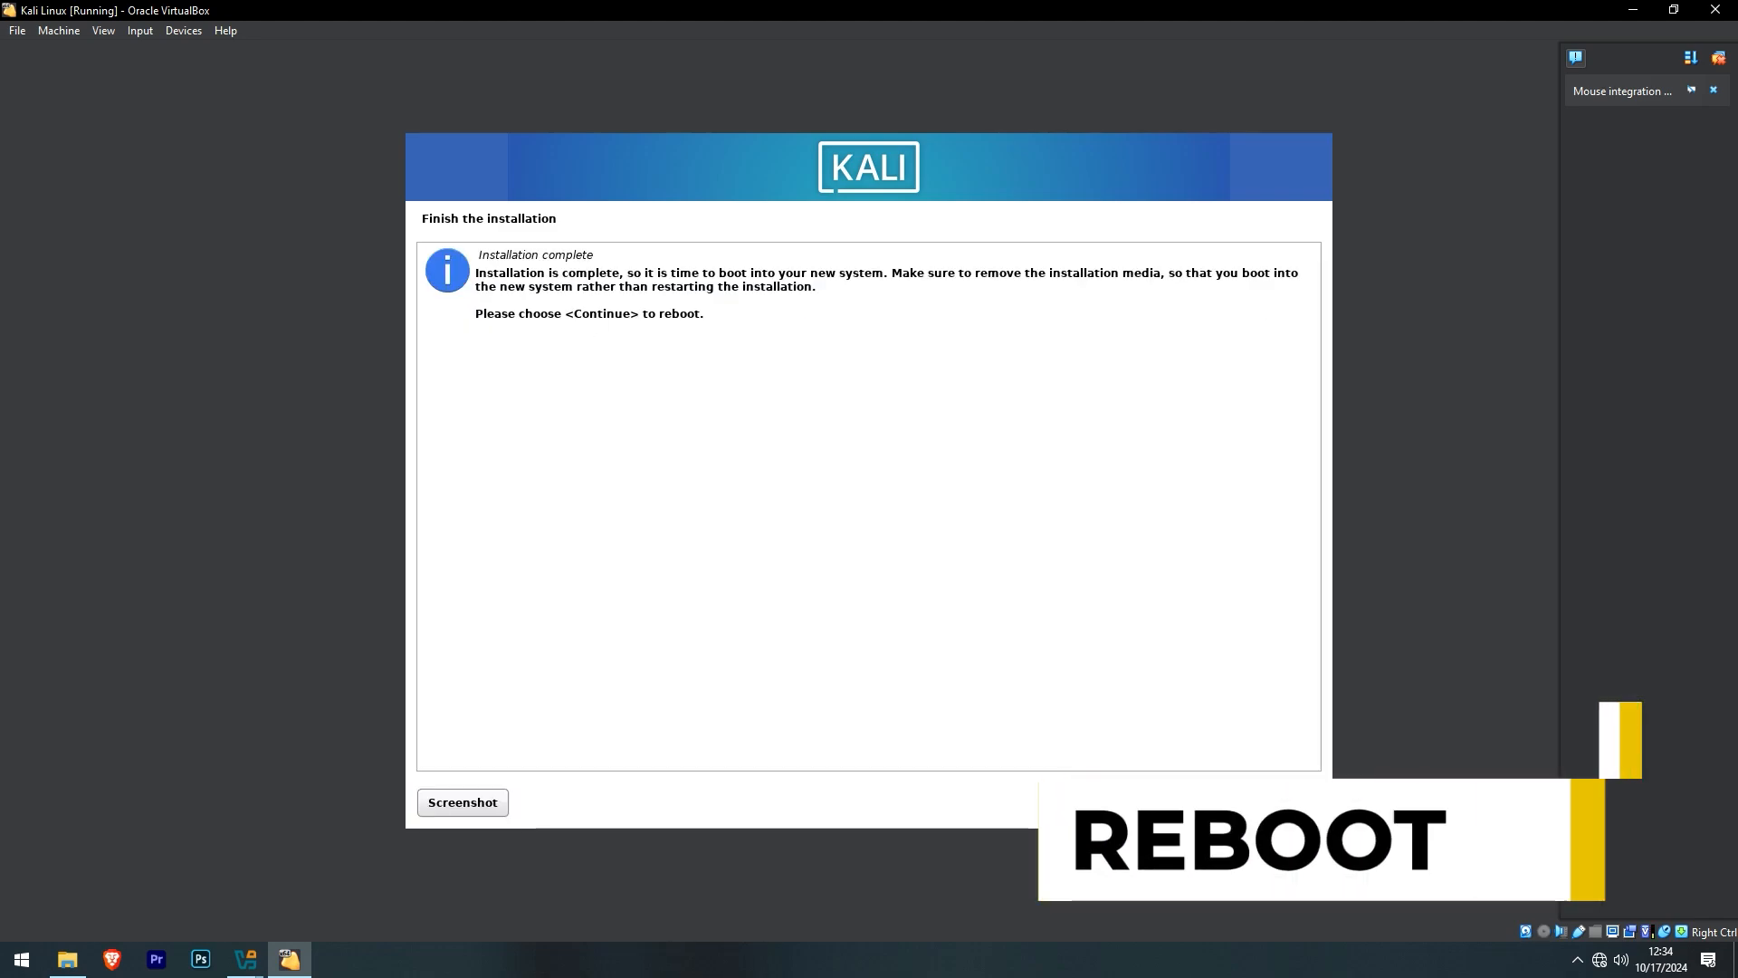
- Reboot, boot the default GRUB entry, and sign in to the user account with its password
left_click(1268, 802)
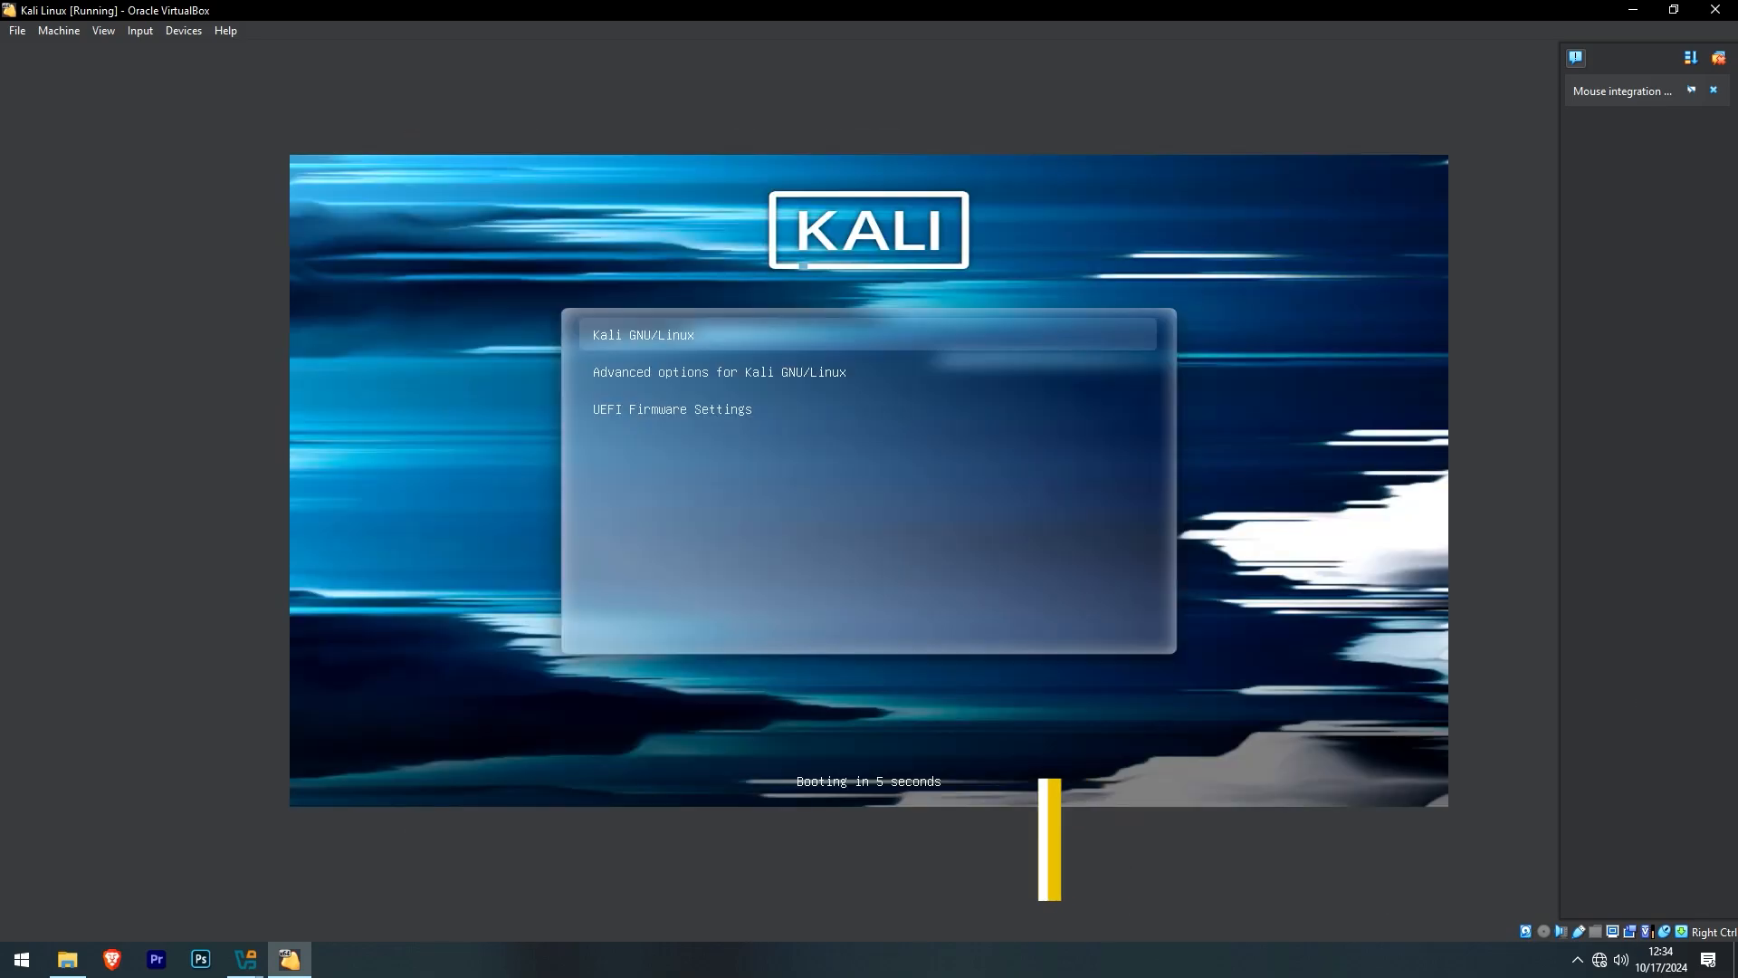
key("Return")
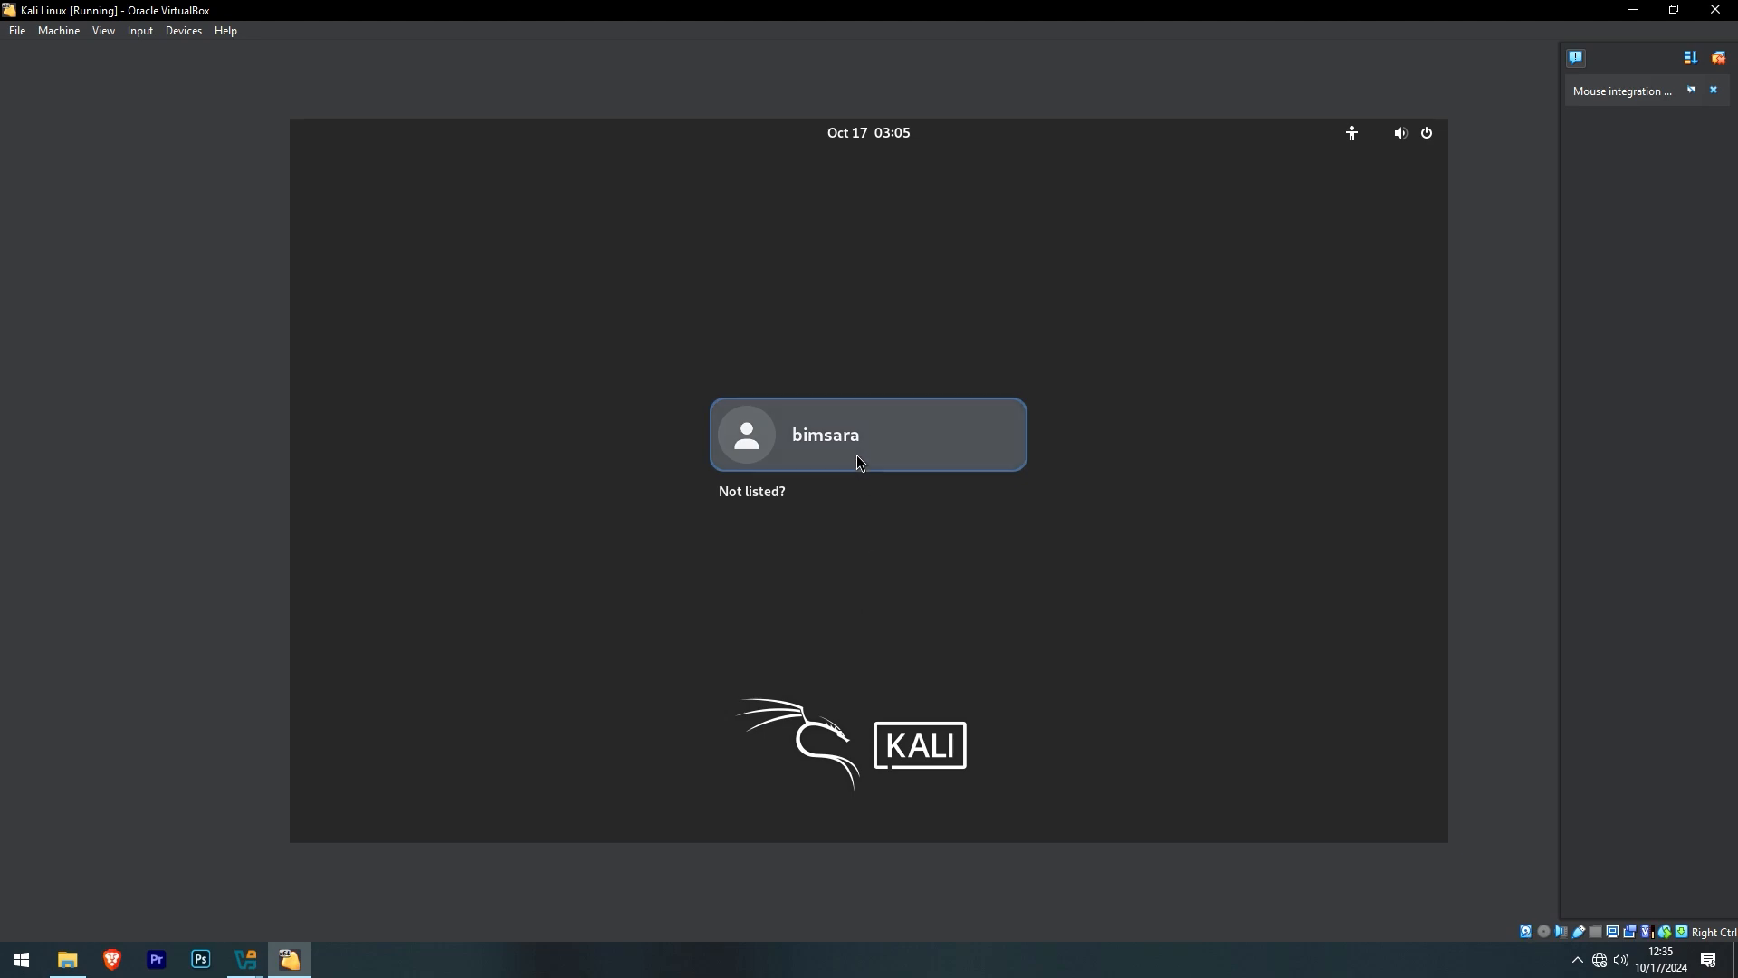
left_click(857, 454)
type("***")
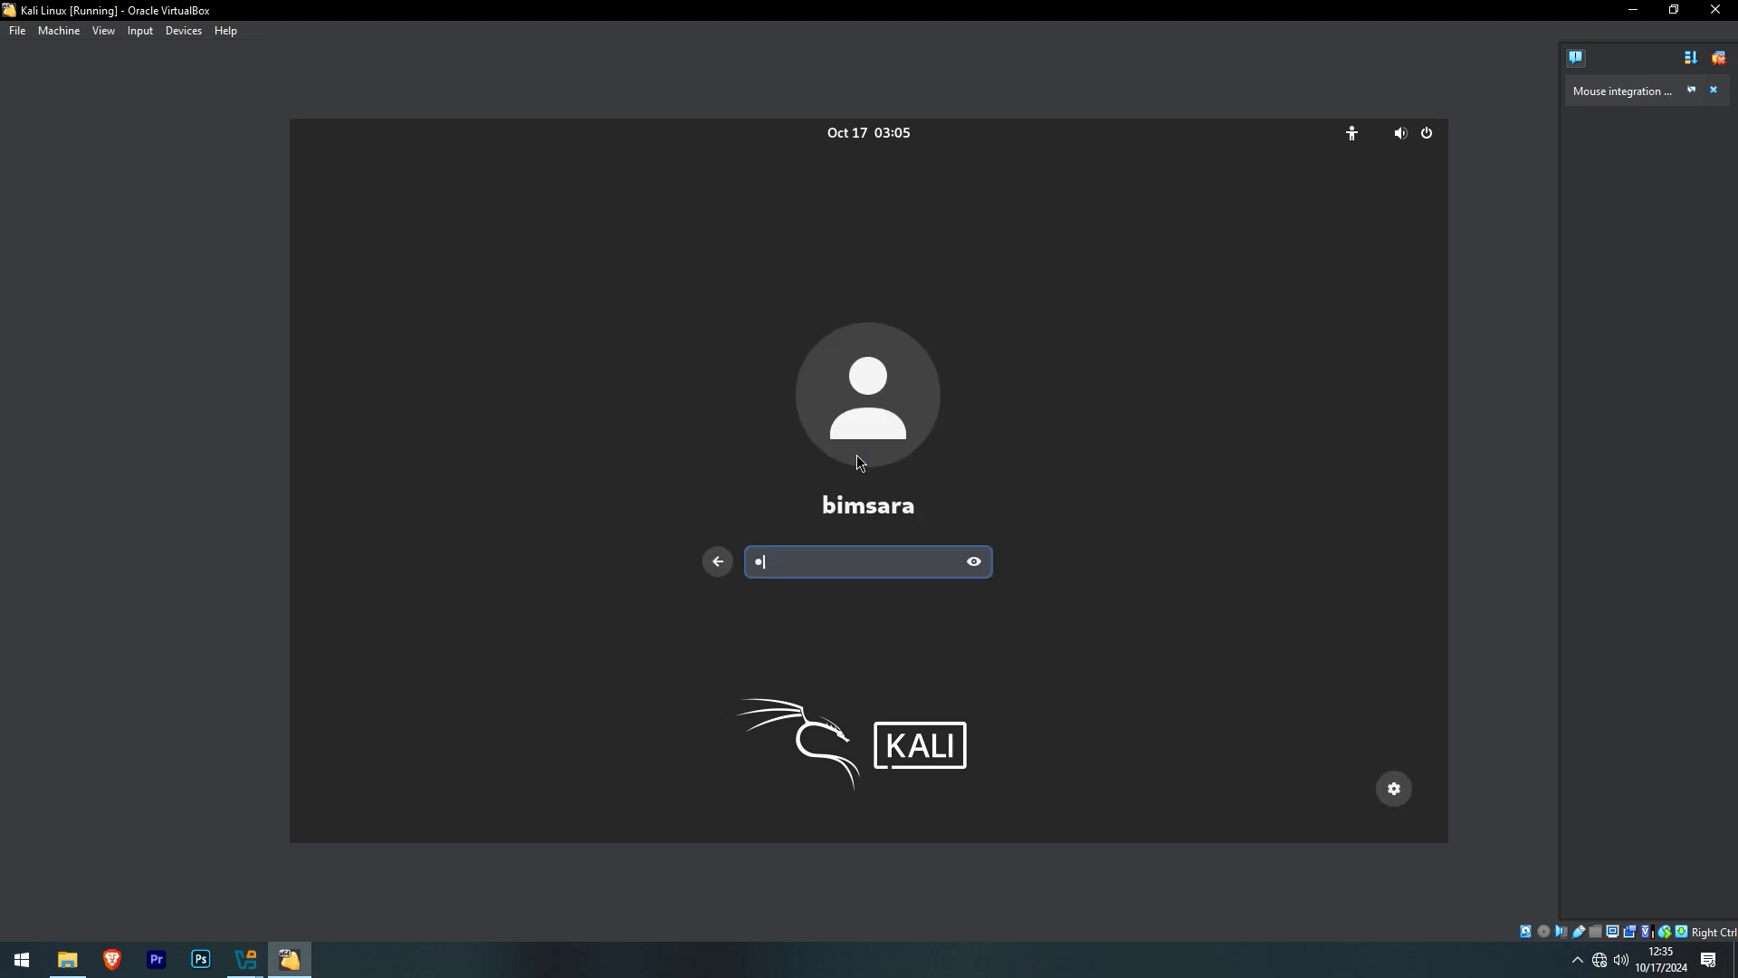
key("Return")
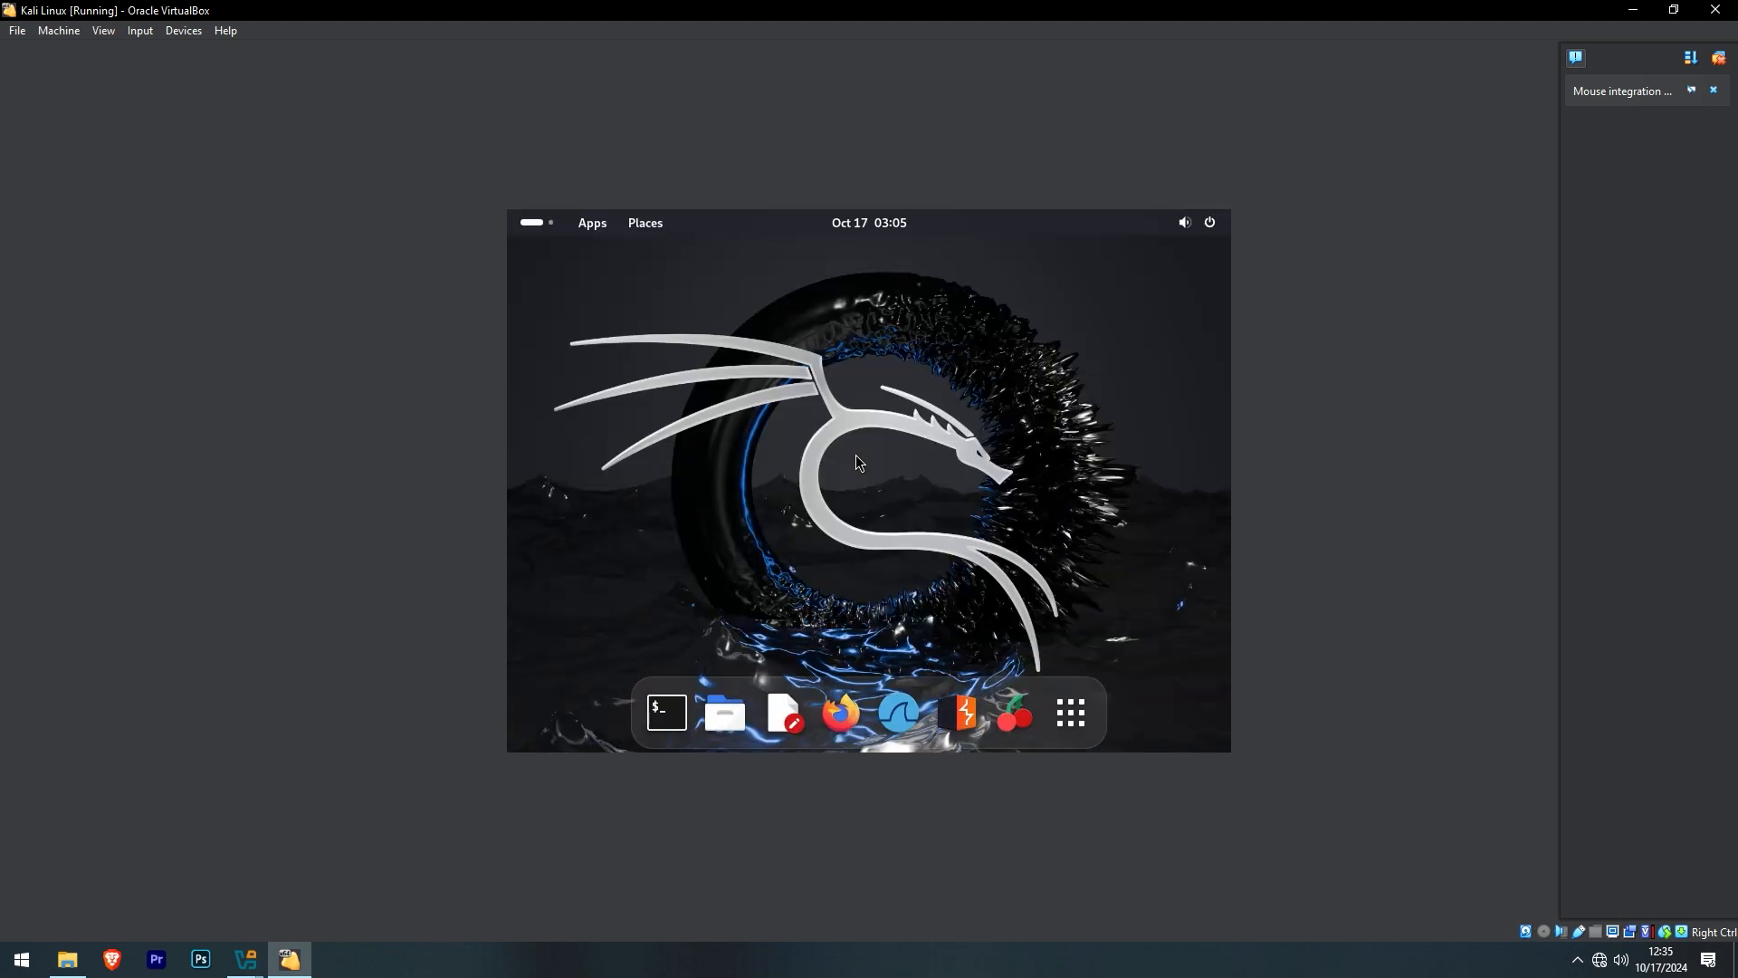
- Switch the Kali VM window to full-screen mode
left_click(103, 31)
left_click(111, 51)
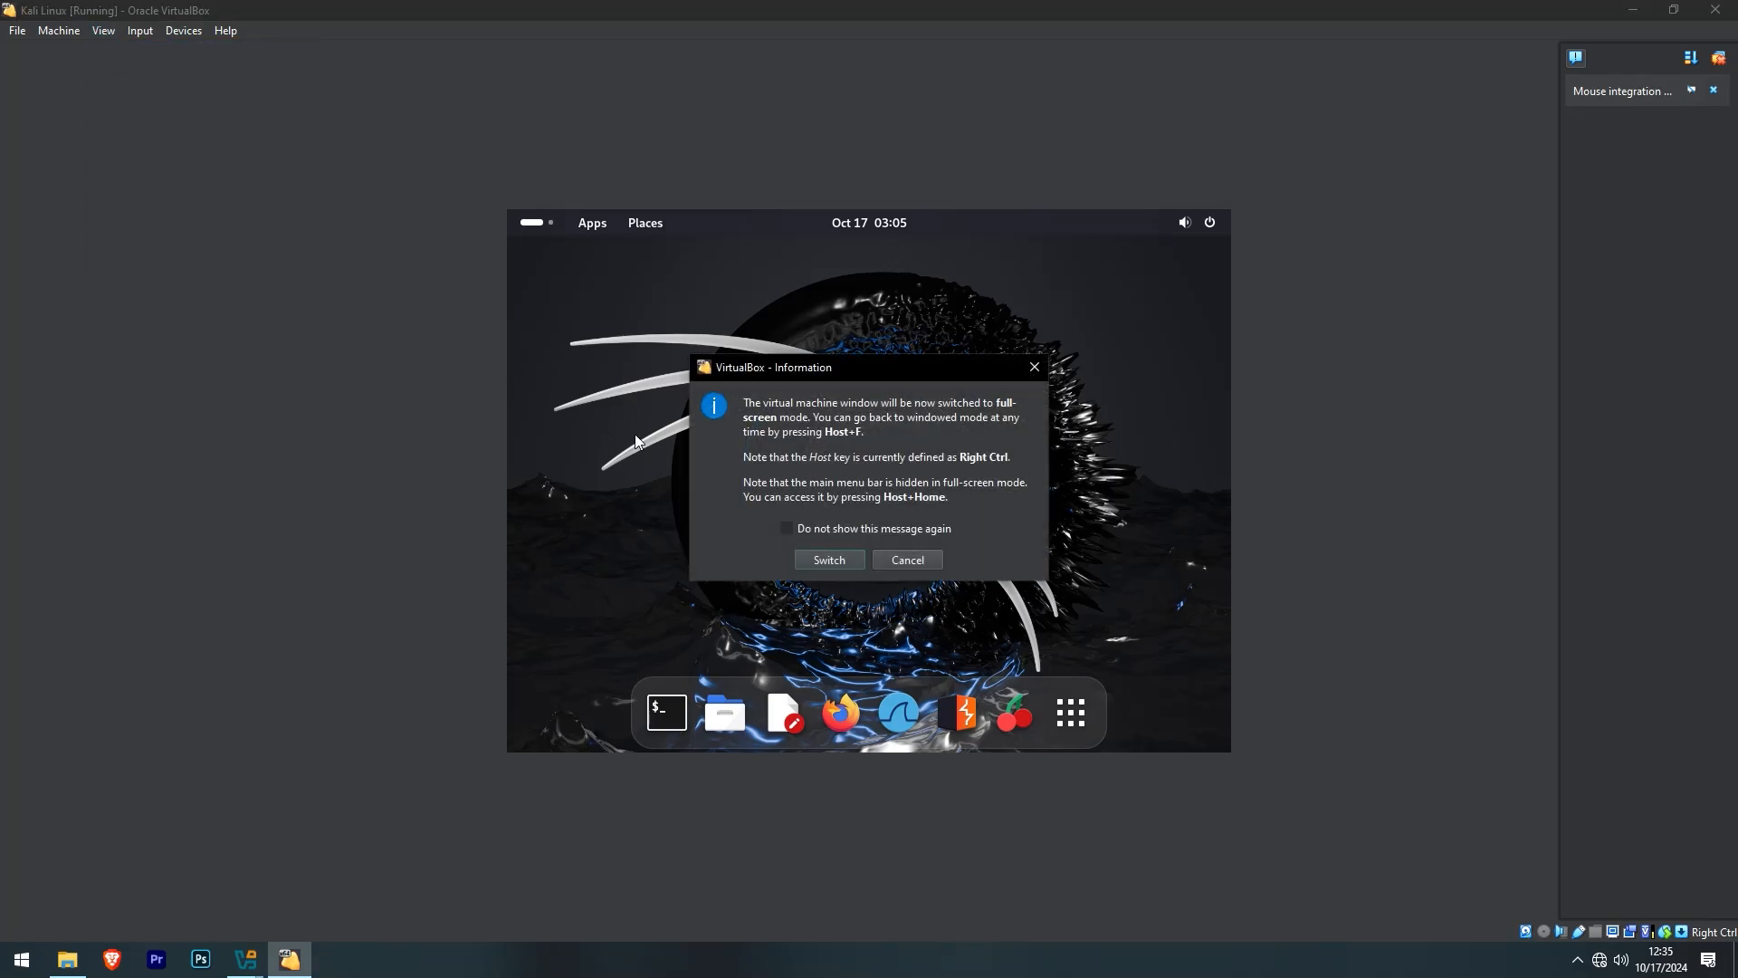
left_click(826, 562)
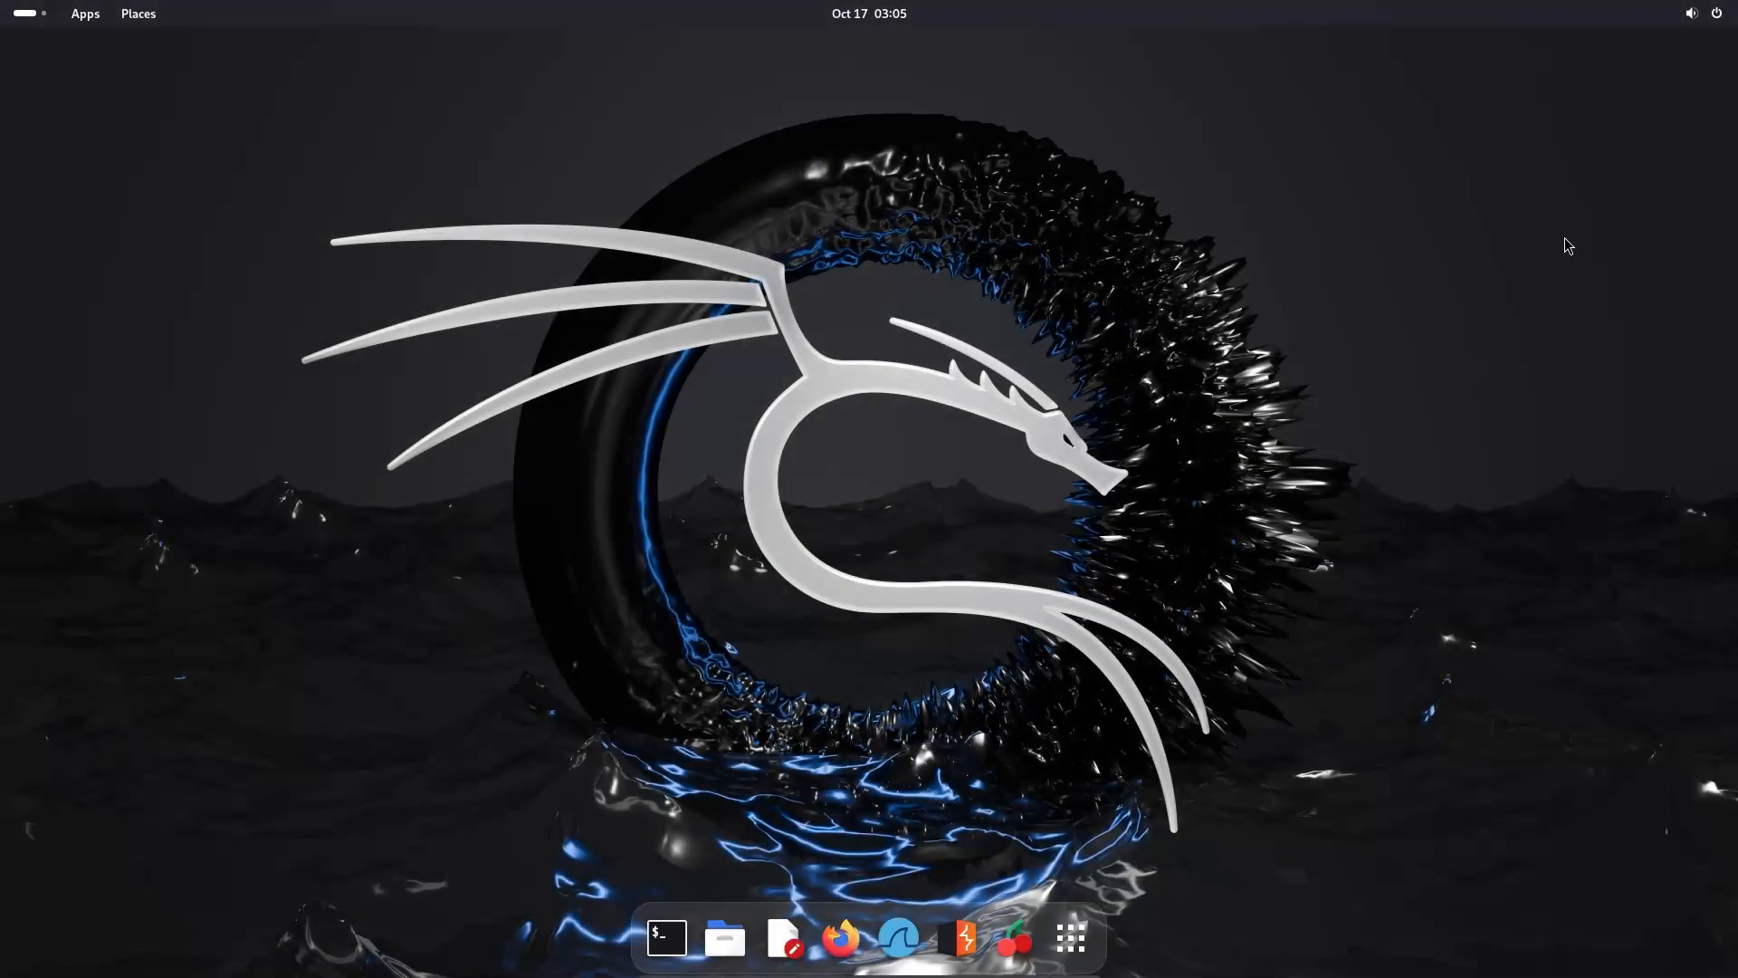
- Power off Kali from the GNOME system menu and confirm
left_click(1704, 13)
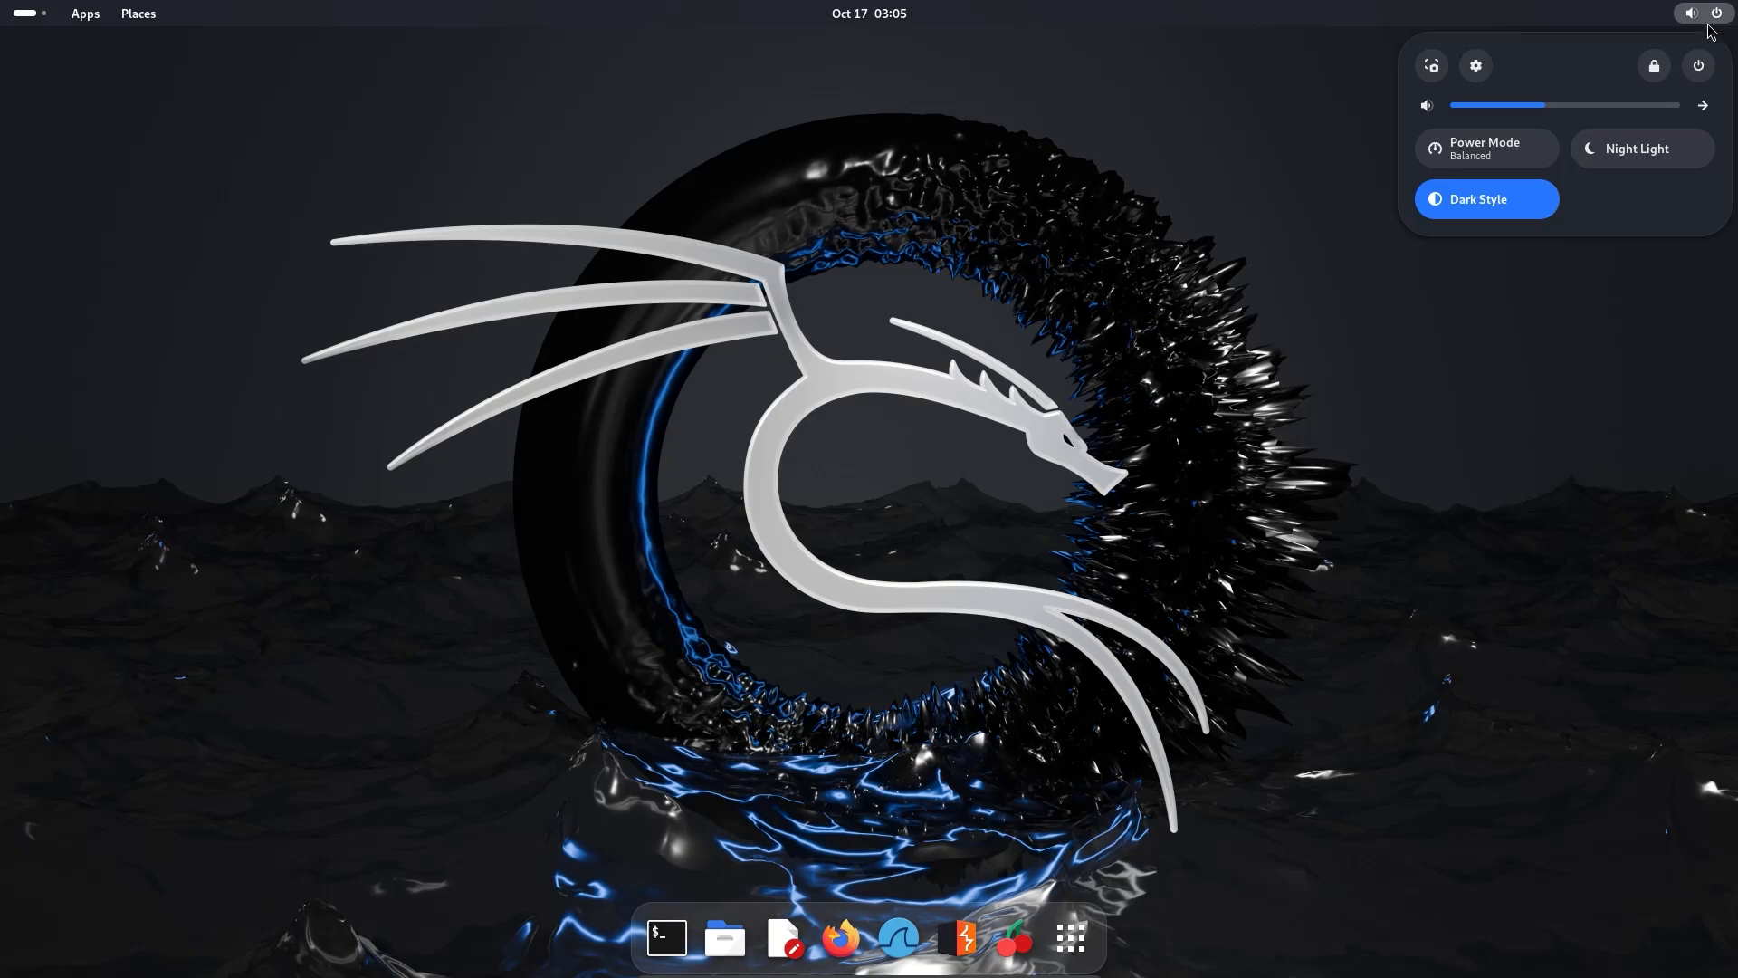
left_click(1699, 66)
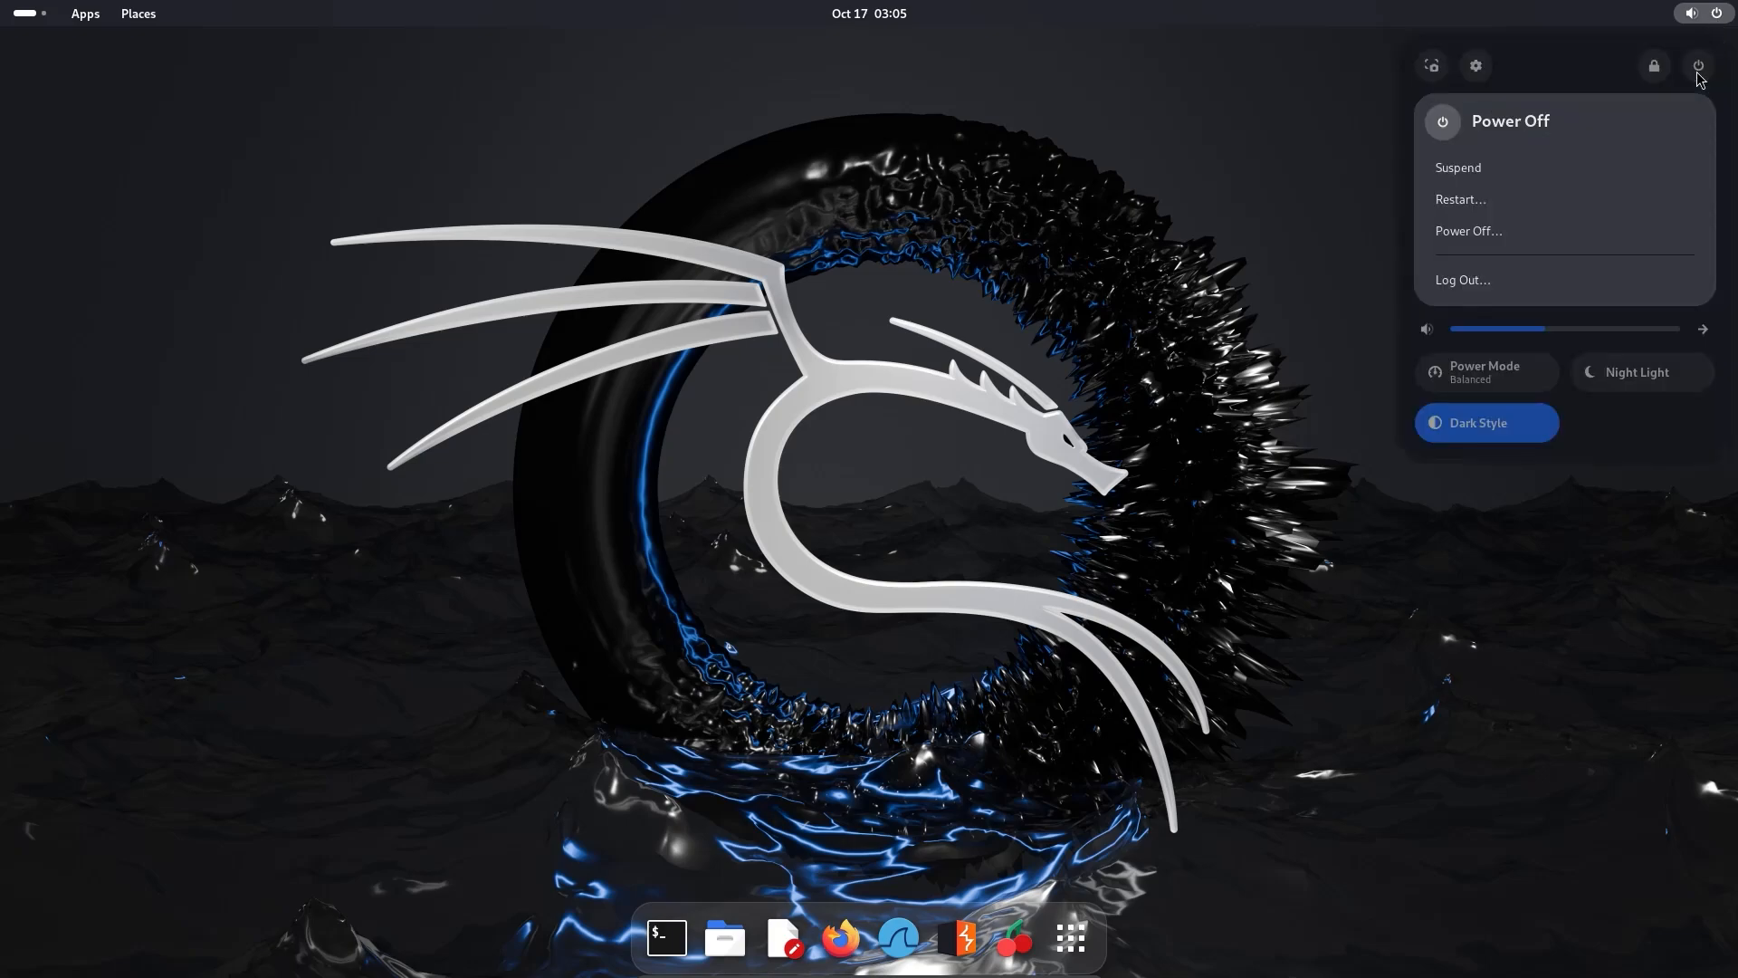
left_click(1485, 232)
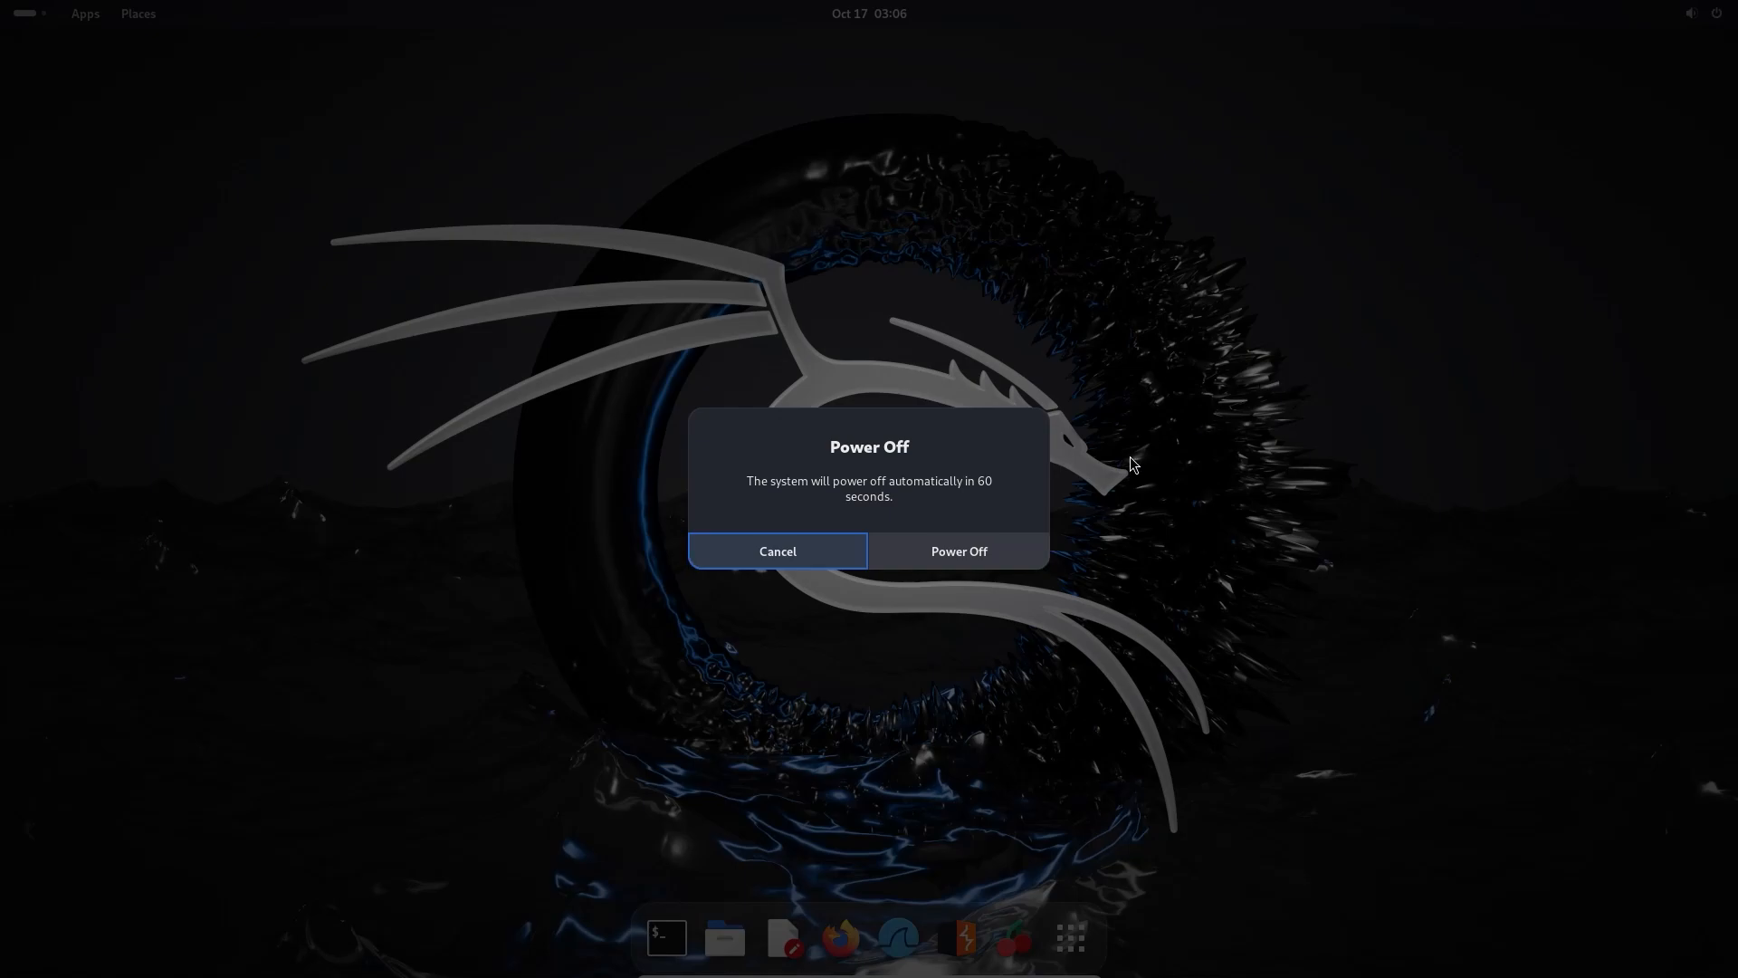
left_click(1023, 557)
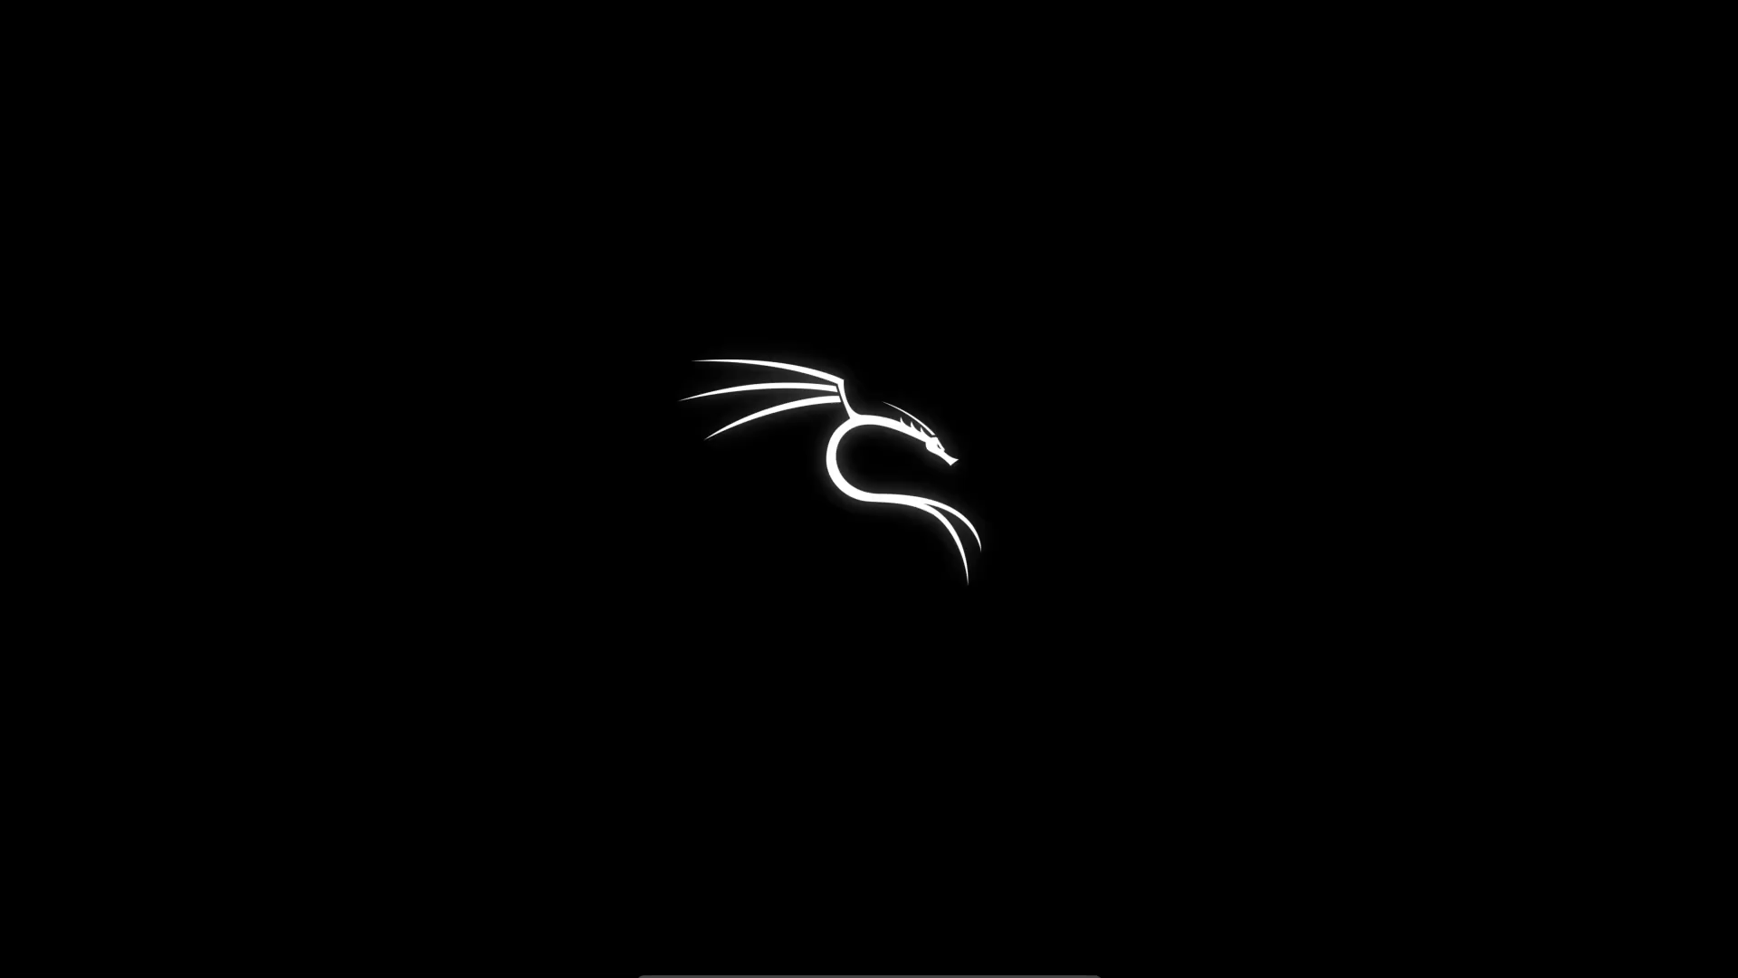